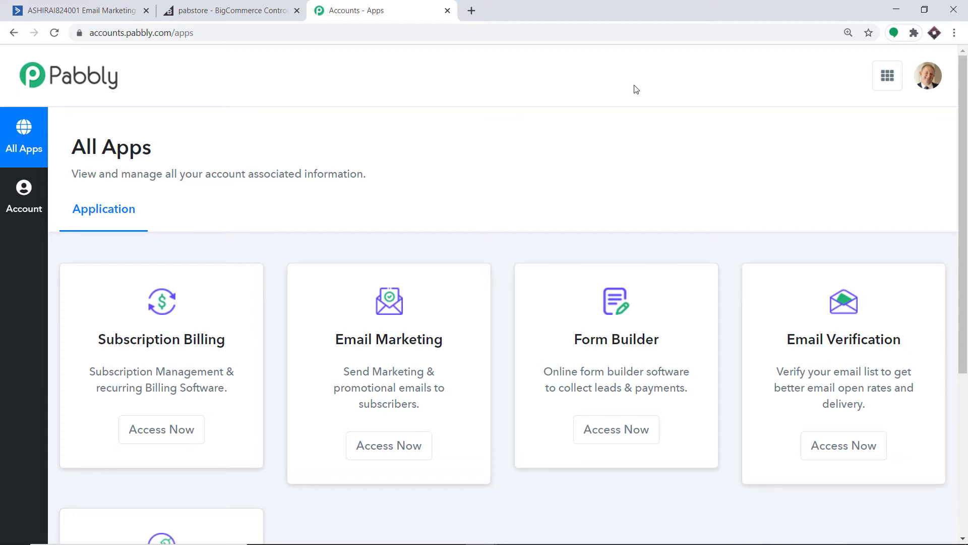
Open Pabbly Connect from the apps page and create a workflow named "BigCommerce To Active Campaign"
scroll(638, 98, "down", 5)
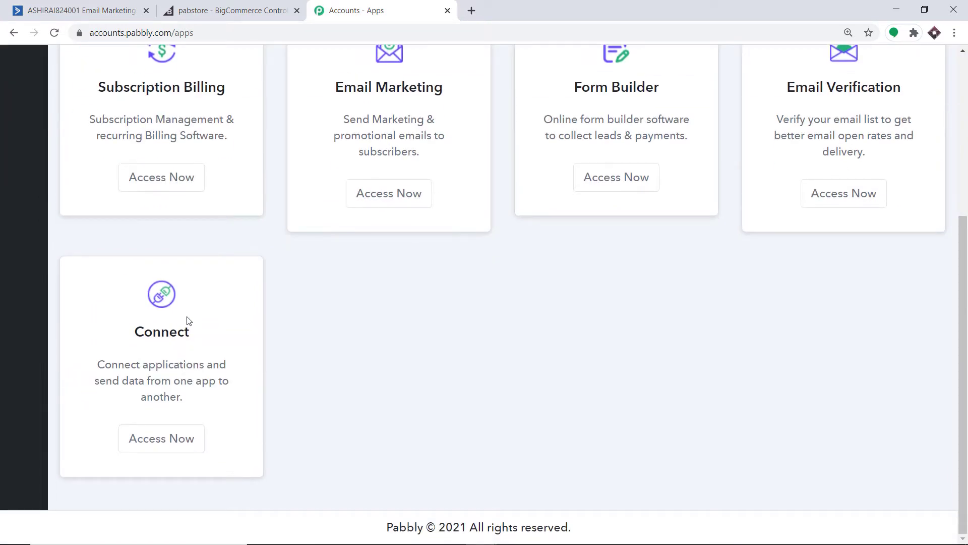
left_click(158, 446)
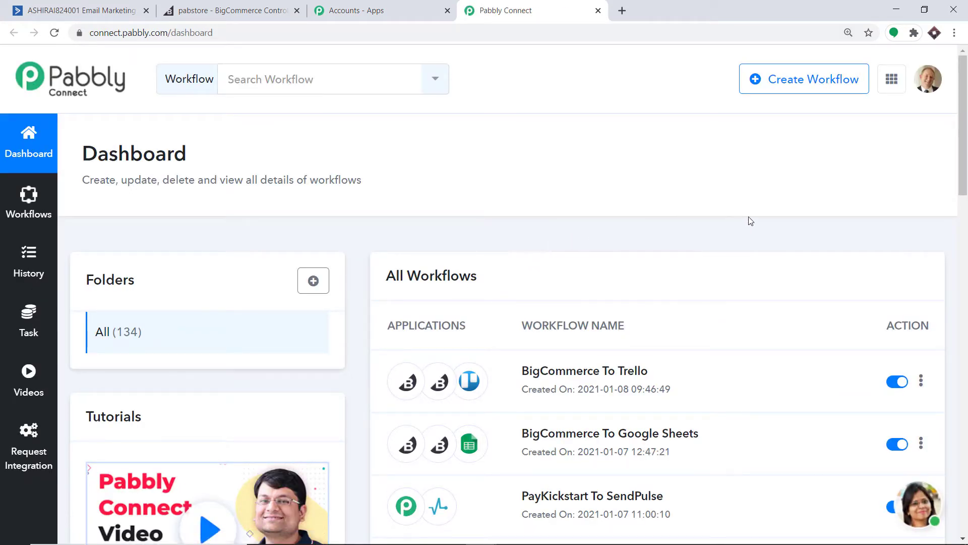
left_click(780, 81)
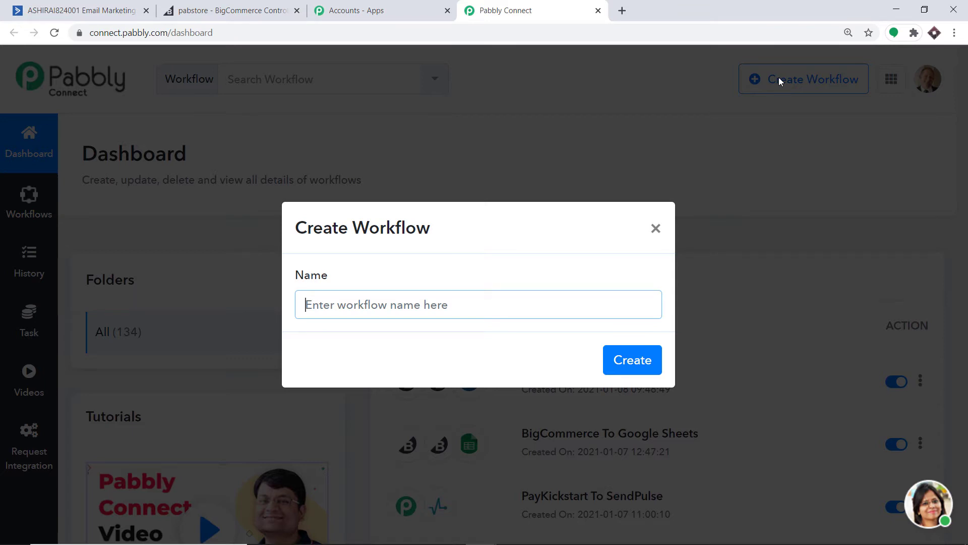
type("BigC")
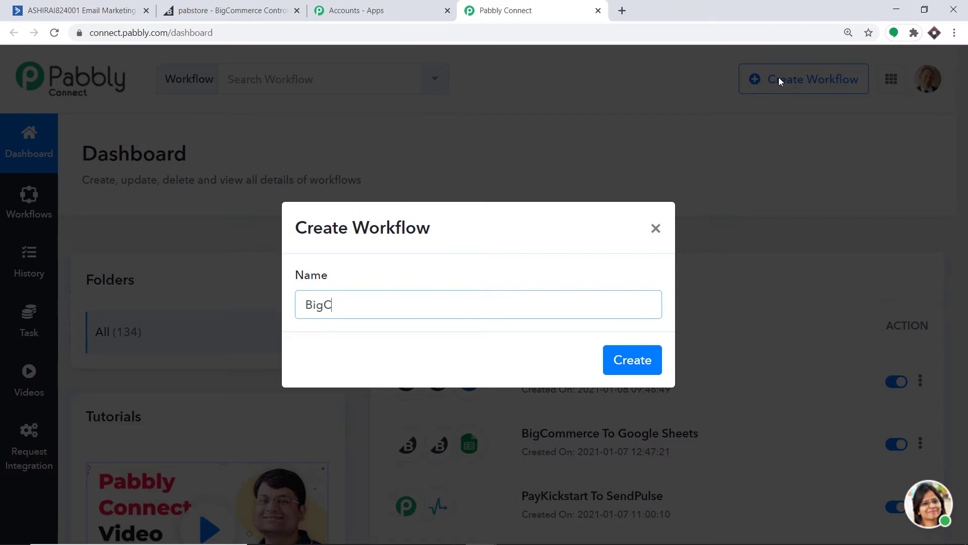
type("ommerce nTo")
key("BackSpace")
key("BackSpace")
key("BackSpace")
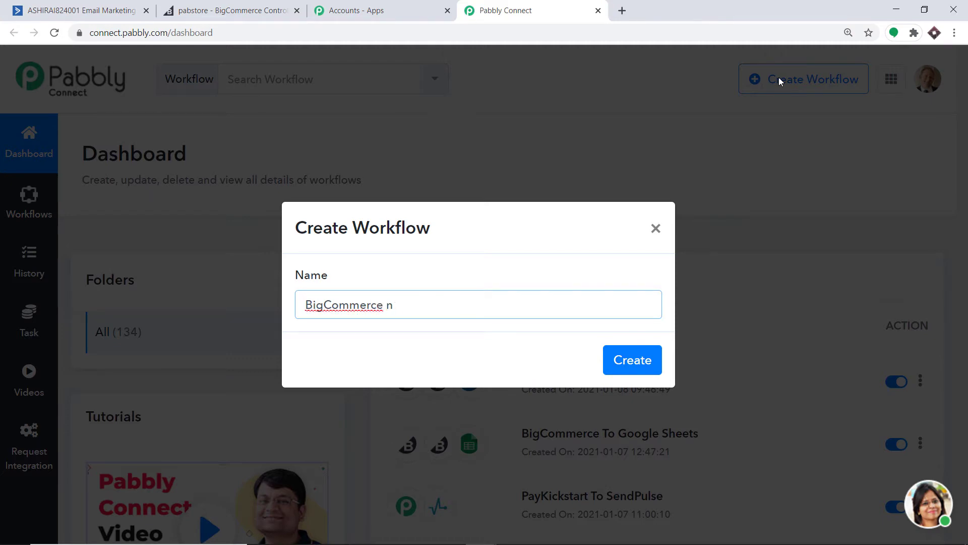
type("To Active Campaign")
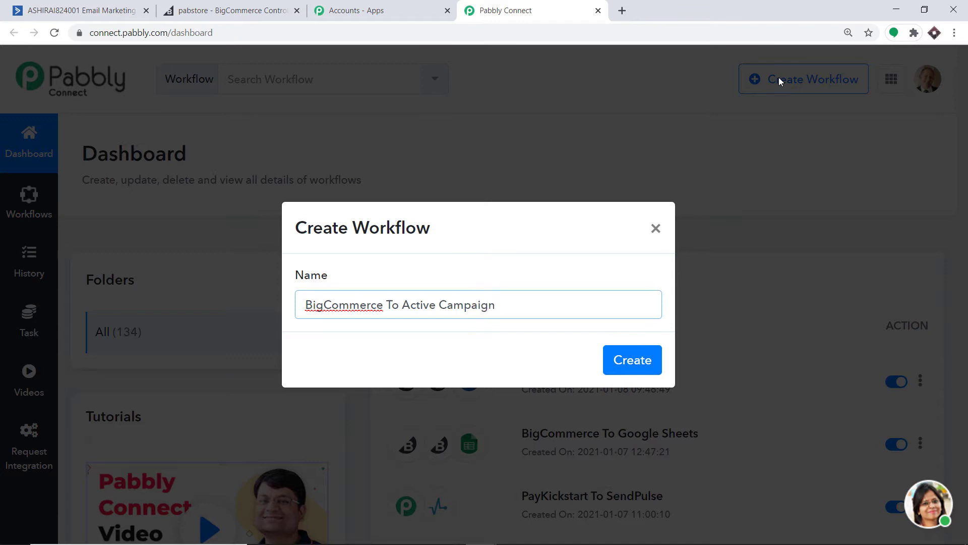
left_click(635, 367)
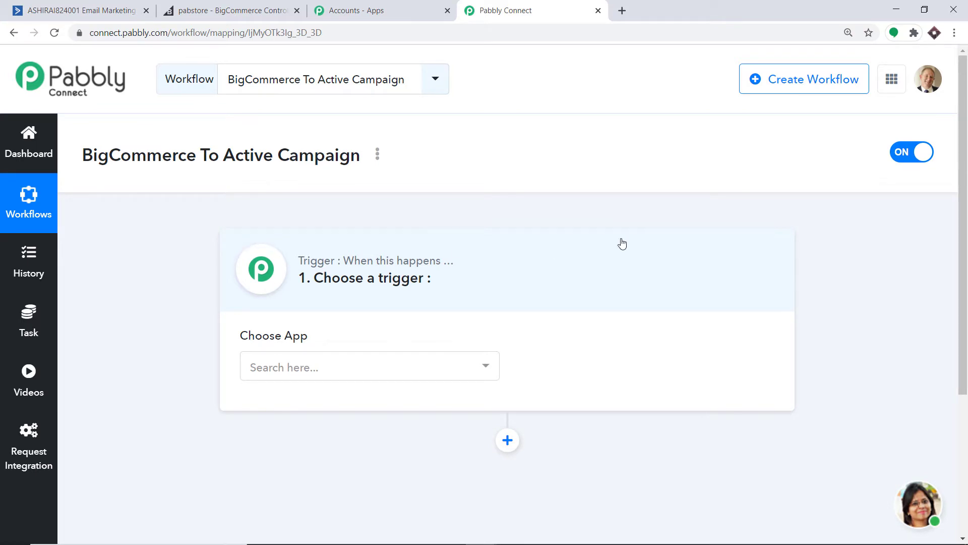
Set the workflow's trigger app to BigCommerce with the trigger event New Order Created
left_click(382, 366)
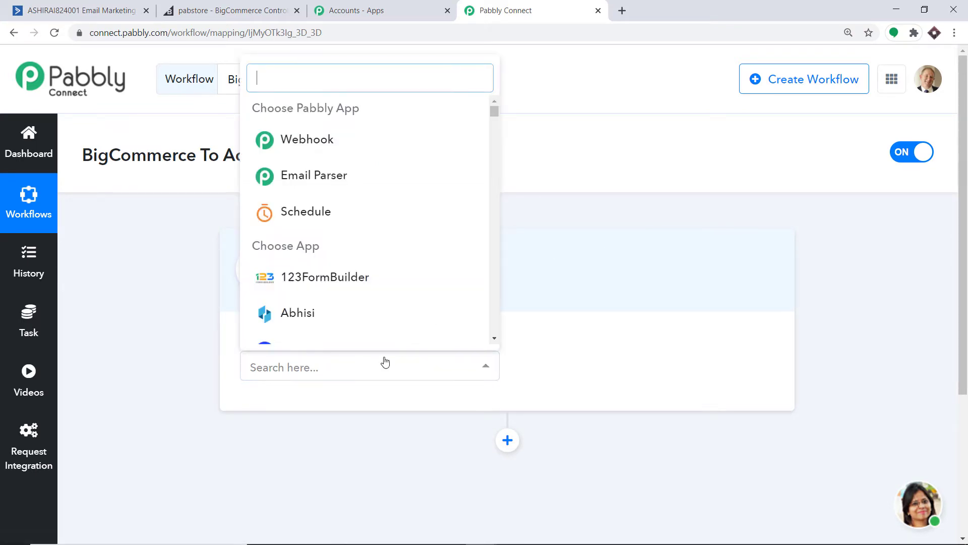
type("b")
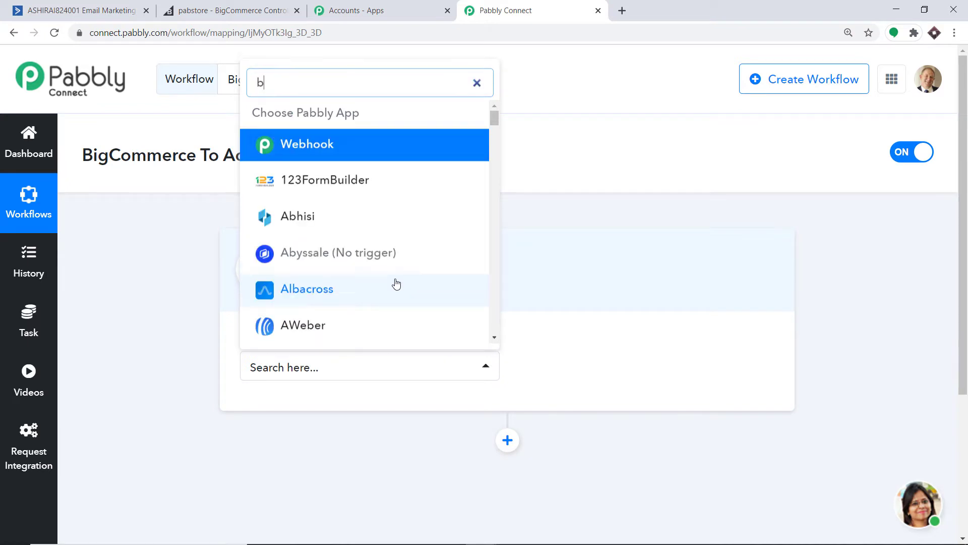
type("igc")
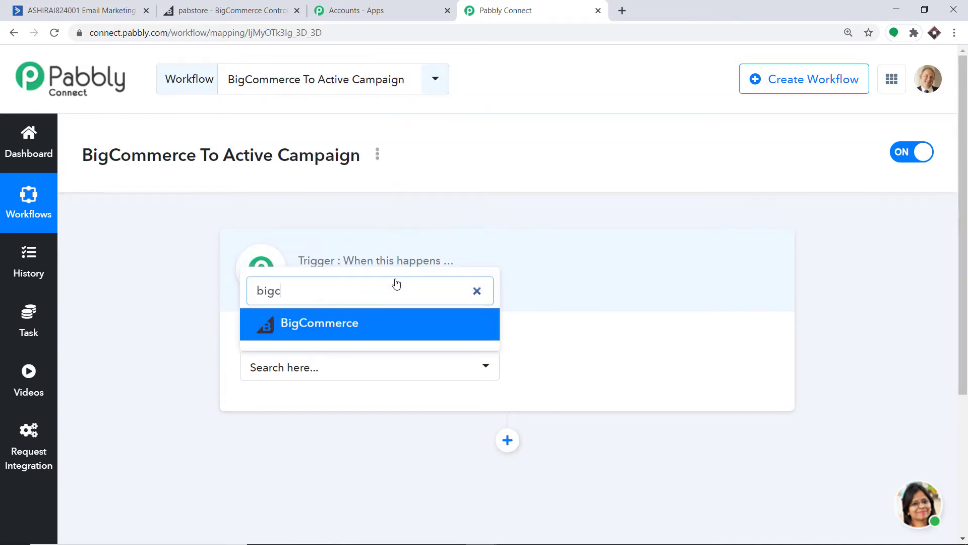
left_click(336, 327)
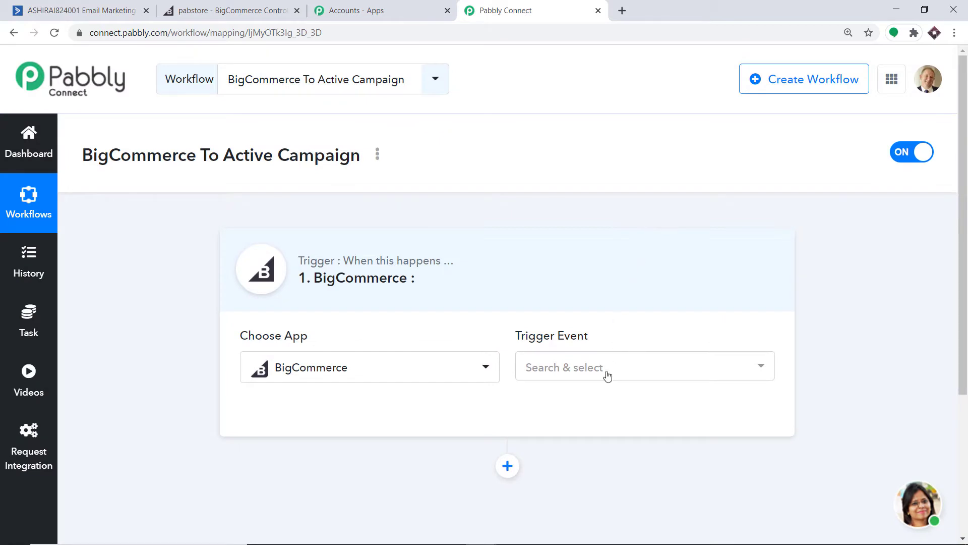
left_click(607, 375)
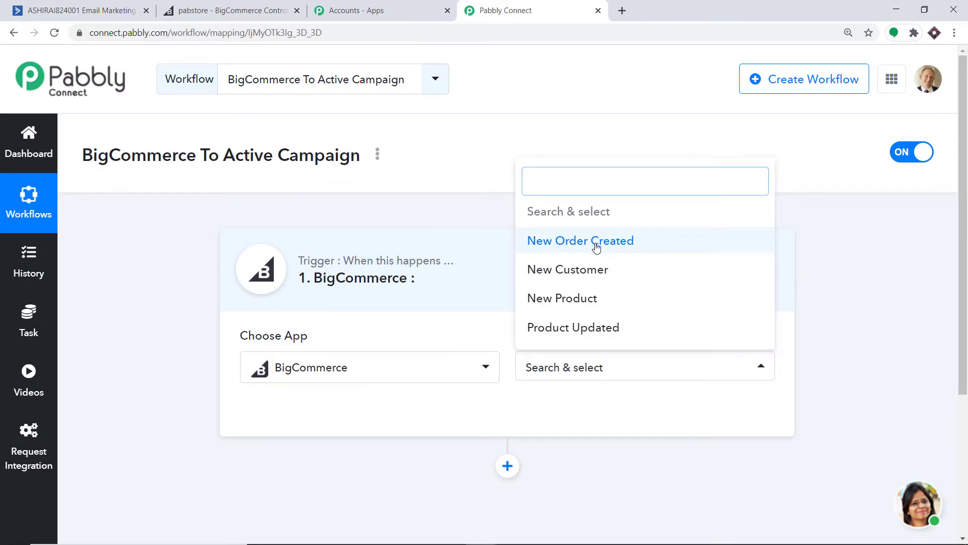
left_click(596, 246)
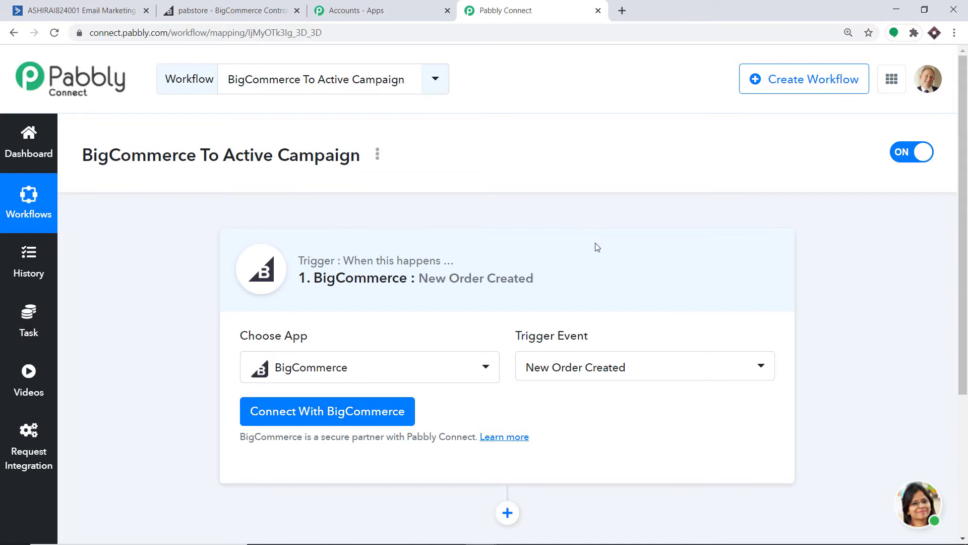
left_click(631, 370)
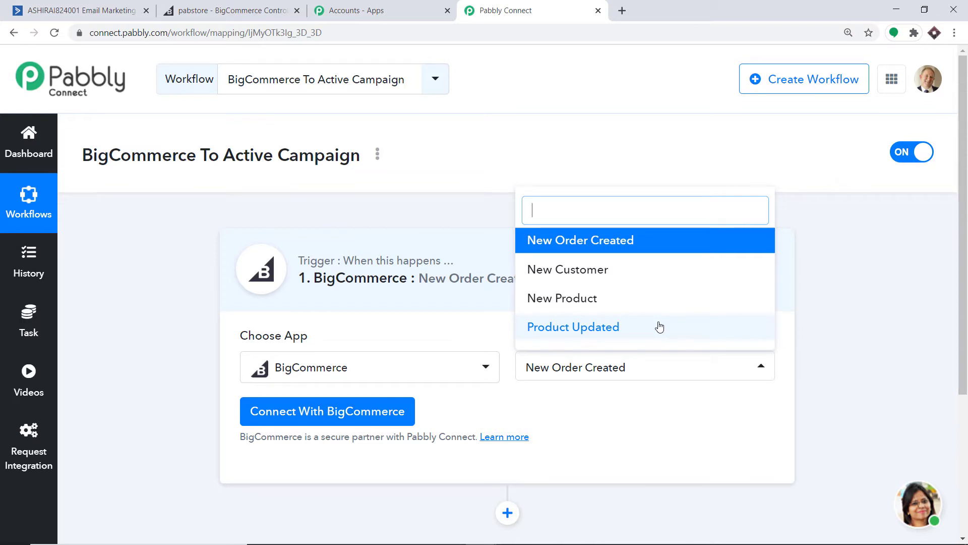
left_click(664, 405)
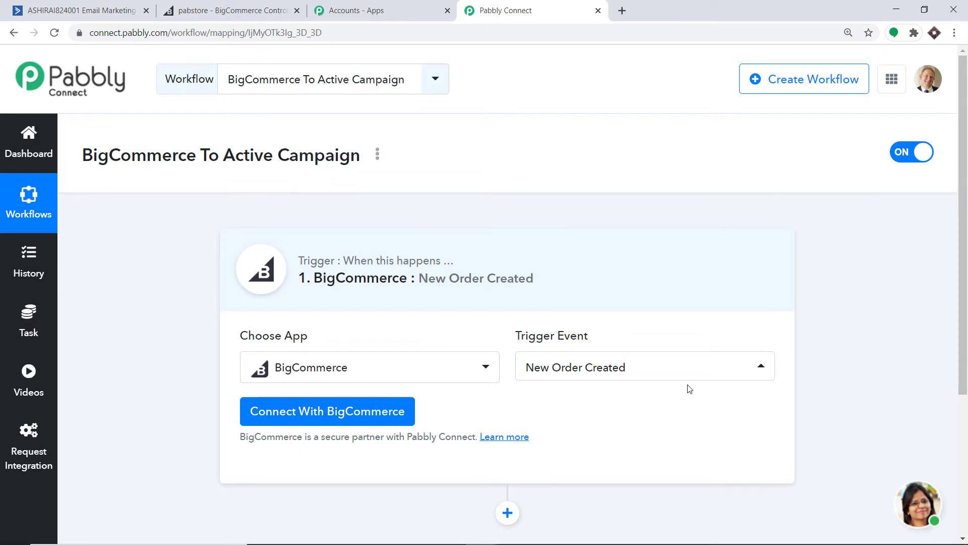
Start connecting the trigger with BigCommerce and review the fields required for new credentials
left_click(330, 418)
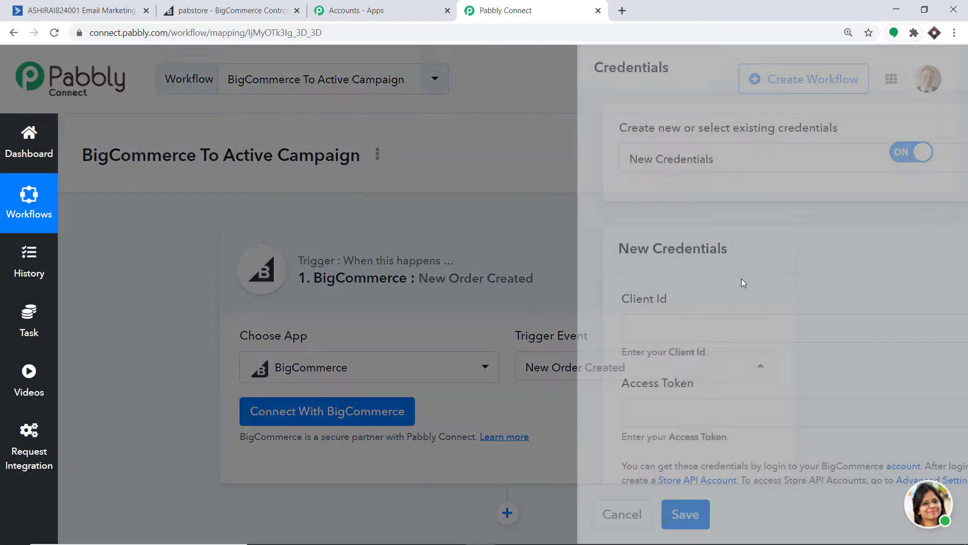
scroll(738, 278, "down", 3)
scroll(741, 255, "up", 1)
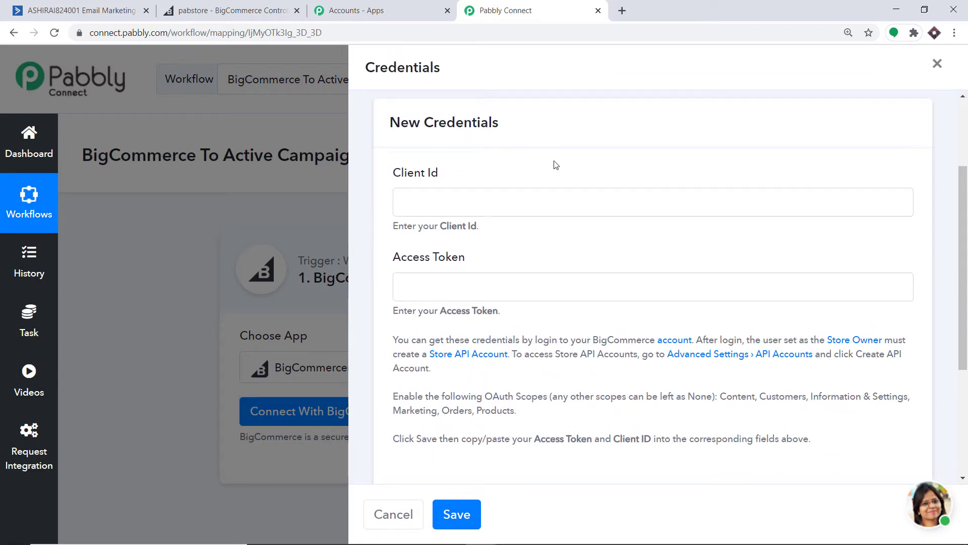
scroll(430, 346, "down", 2)
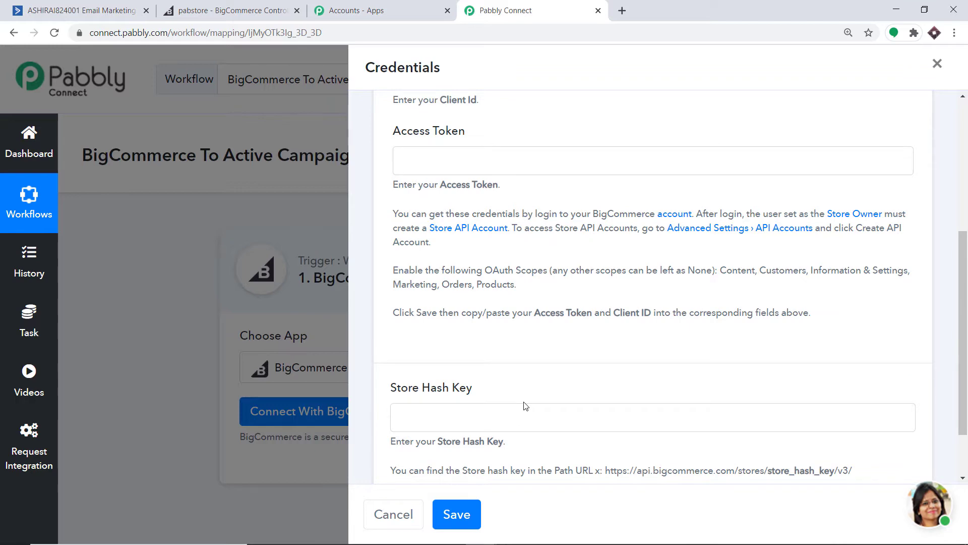
scroll(524, 406, "up", 2)
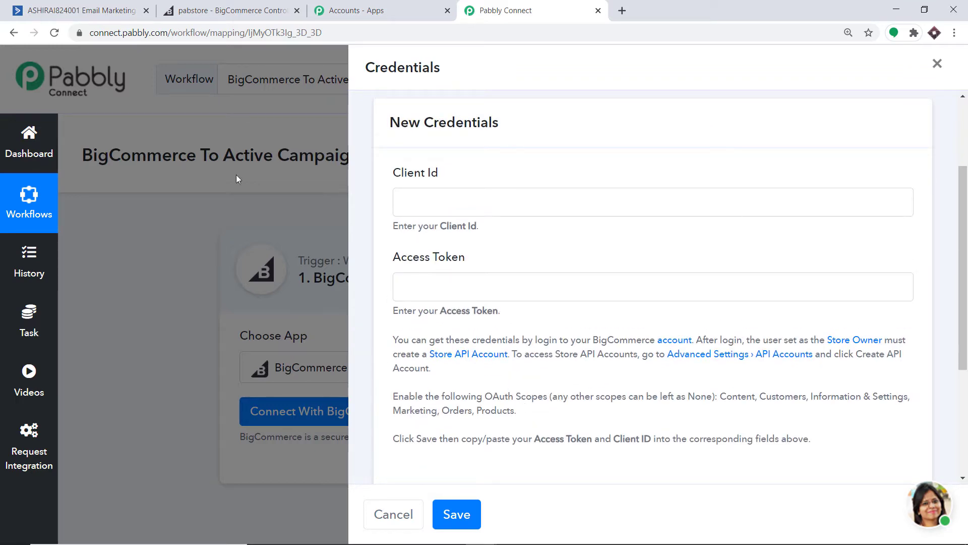
Switch to the BigCommerce control panel and open the store's API Accounts page in Advanced Settings
left_click(197, 7)
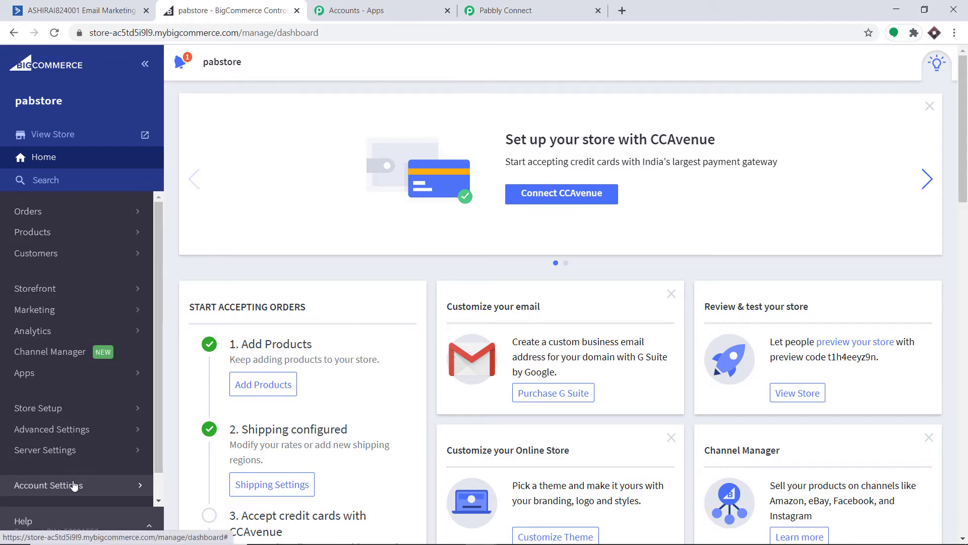
left_click(70, 429)
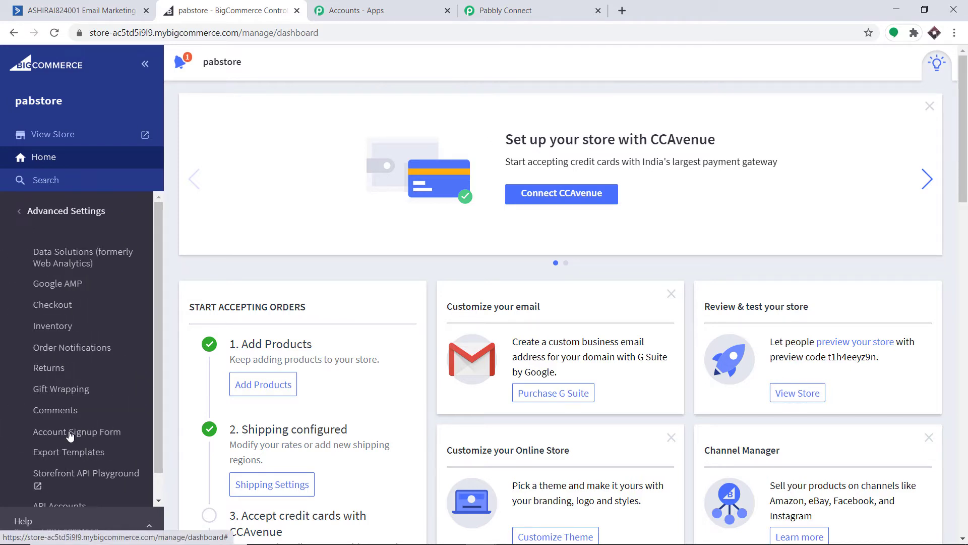
scroll(75, 443, "down", 1)
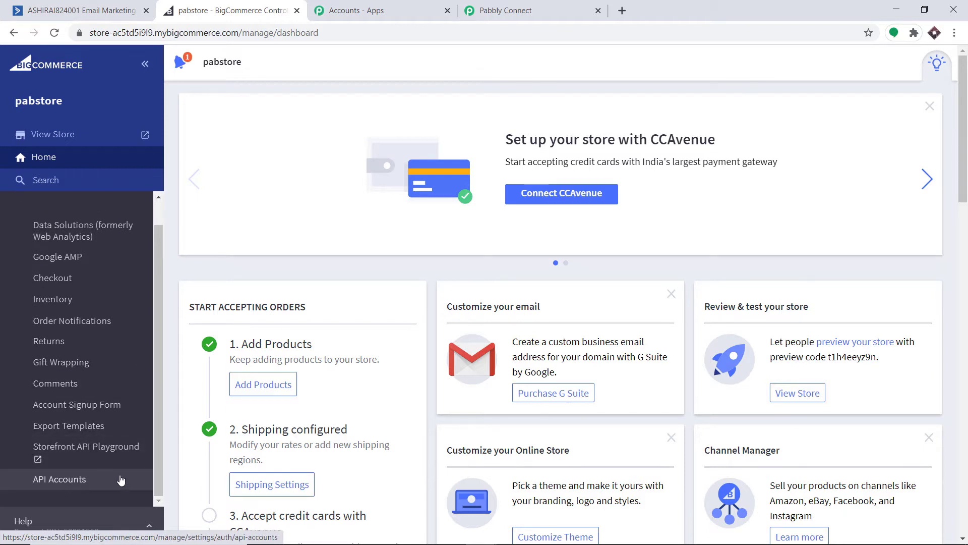
left_click(83, 482)
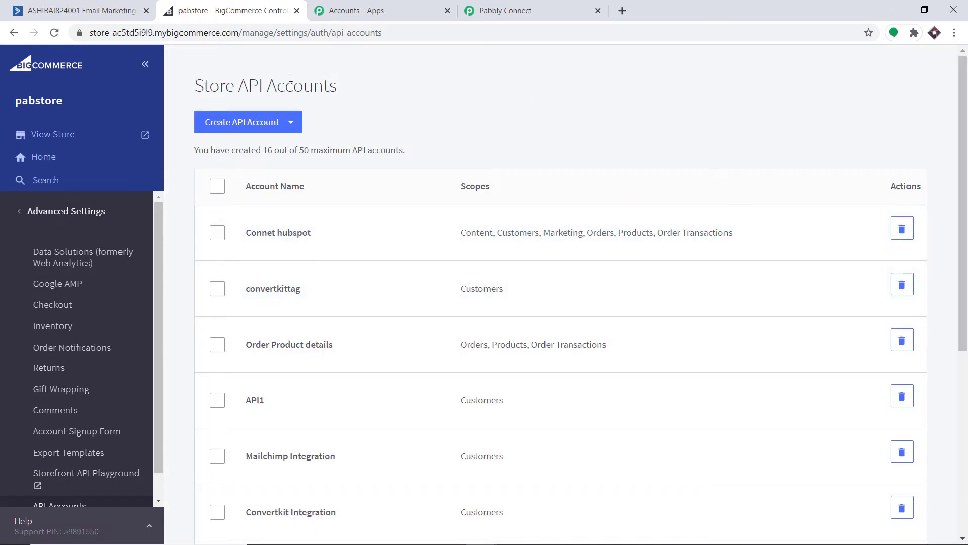
Start a new V2/V3 API token account and name it "ActiveCampaign Integration"
left_click(235, 126)
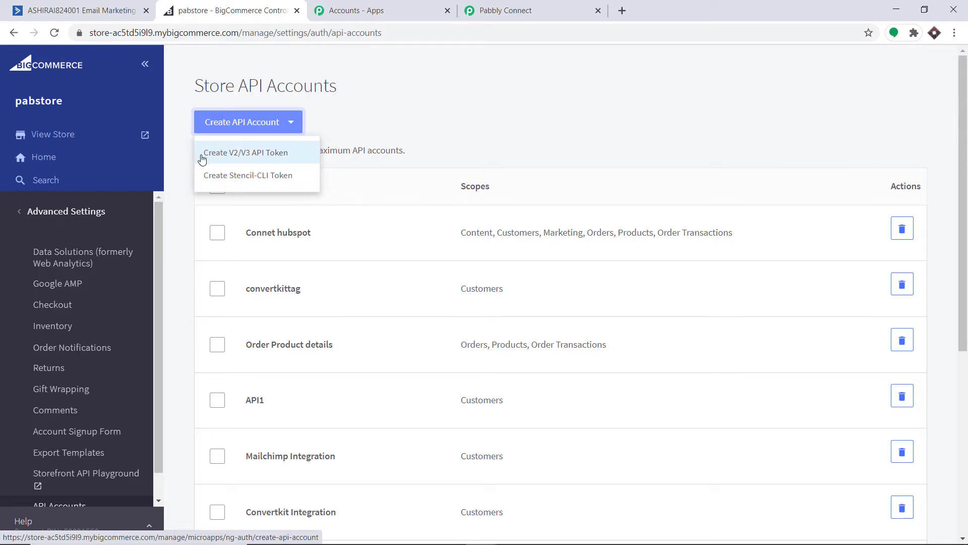
left_click(262, 159)
left_click(262, 156)
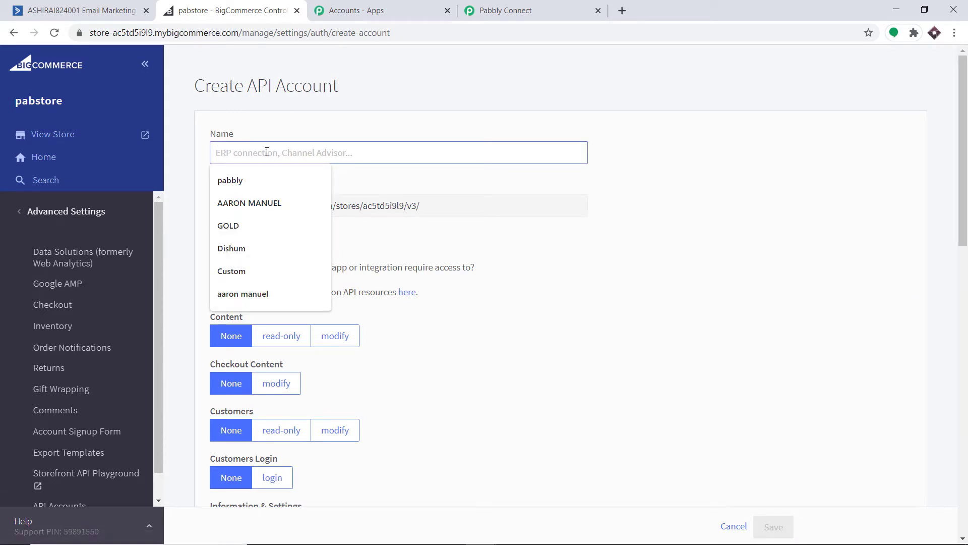
type("Acti")
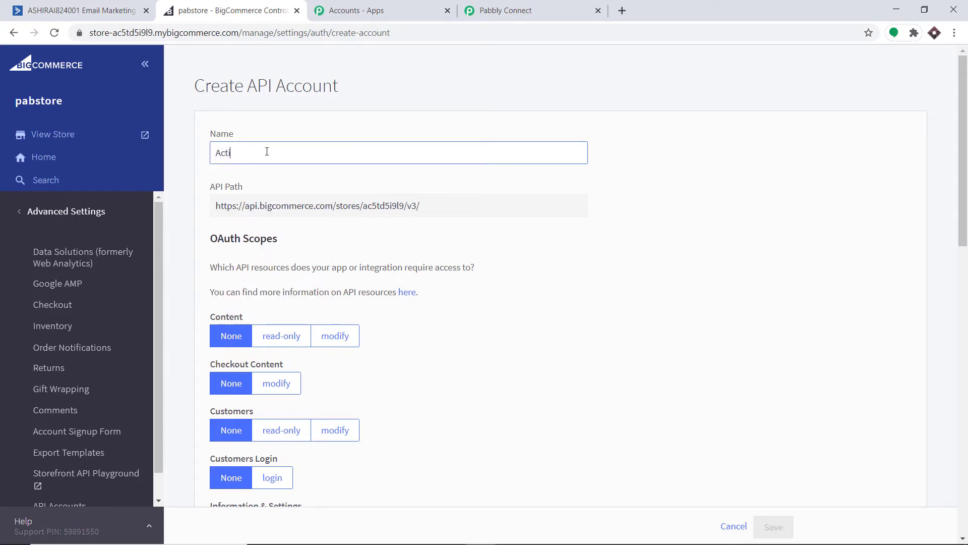
type("veCampaign Integration")
Copy the store hash from the API path and paste it into the Store Hash Key field of Pabbly Connect's BigCommerce credentials
scroll(339, 160, "down", 1)
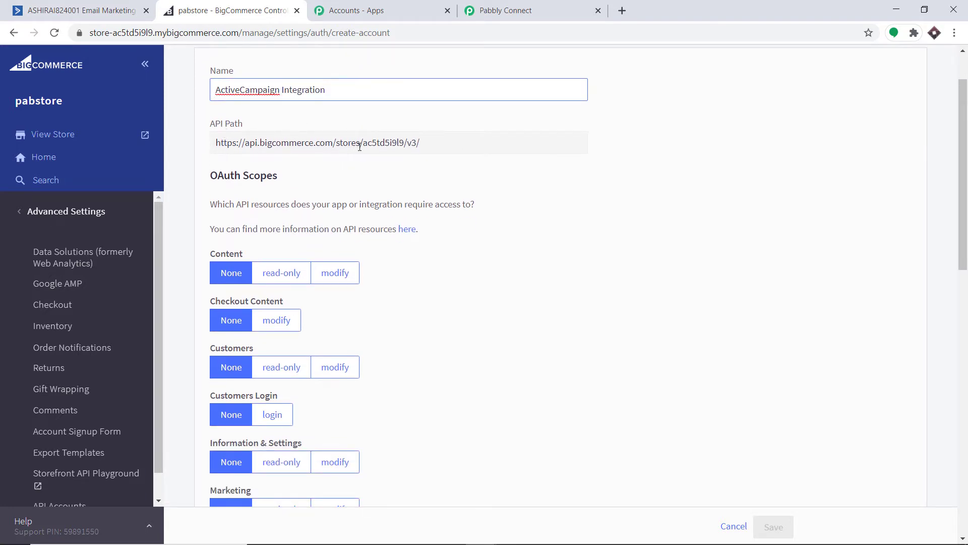
left_click_drag(405, 142, 363, 142)
key("ctrl+c")
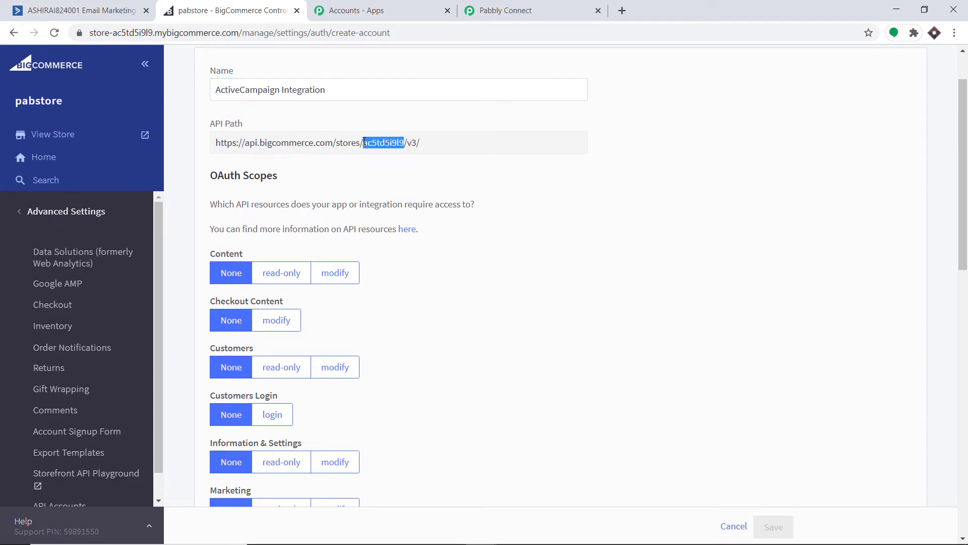
right_click(374, 142)
left_click(391, 150)
left_click(504, 11)
scroll(456, 289, "down", 4)
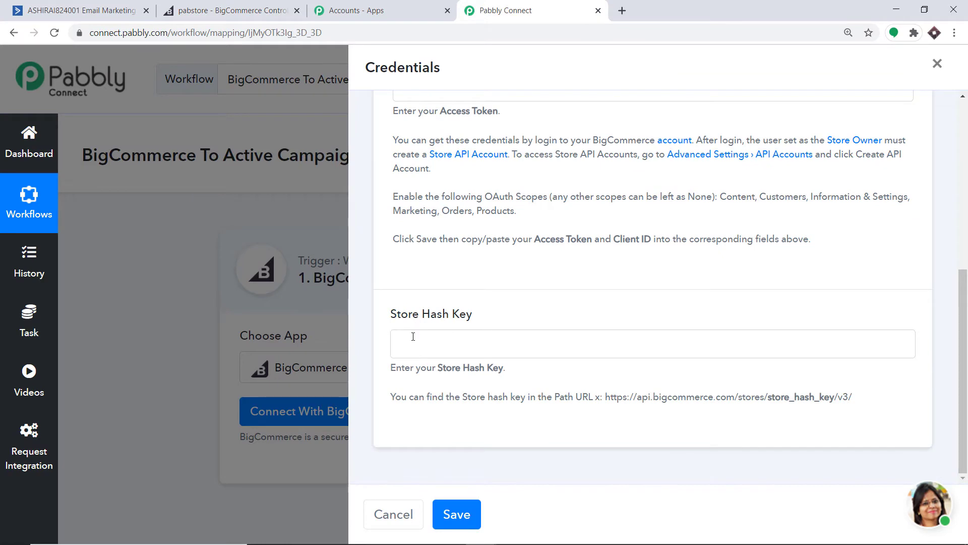
right_click(413, 336)
left_click(432, 434)
scroll(534, 254, "up", 3)
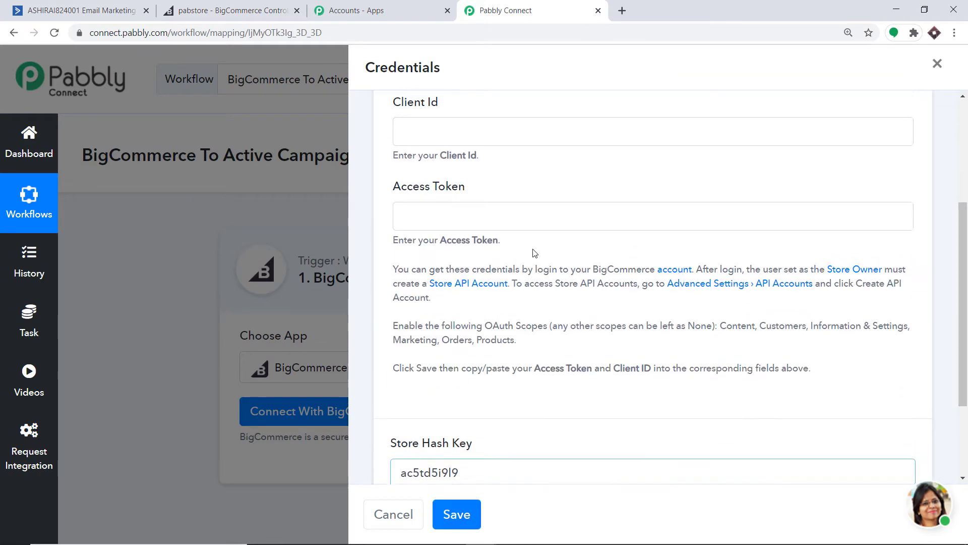
scroll(534, 253, "up", 1)
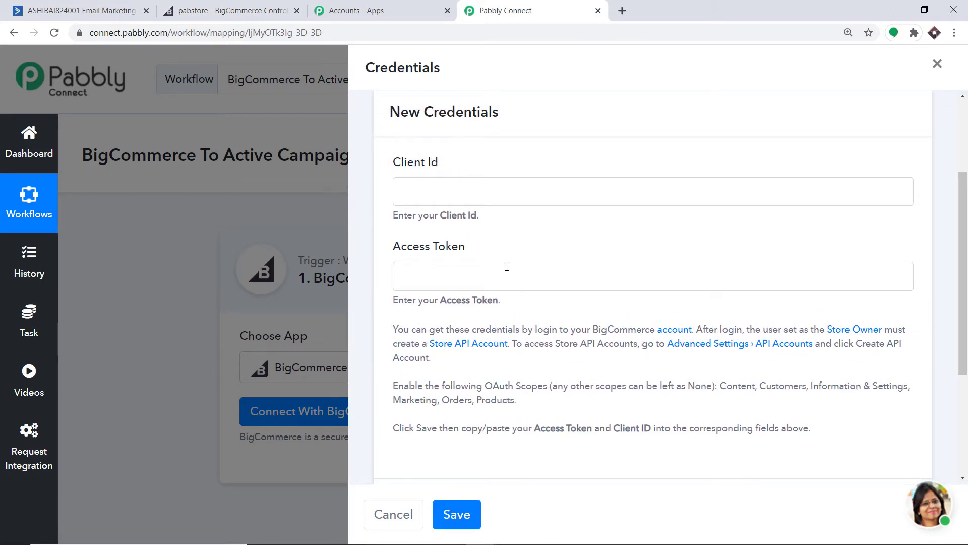
Set the BigCommerce API account's OAuth scopes for Customers, Information & Settings, Orders and Order Transactions to modify
left_click(243, 7)
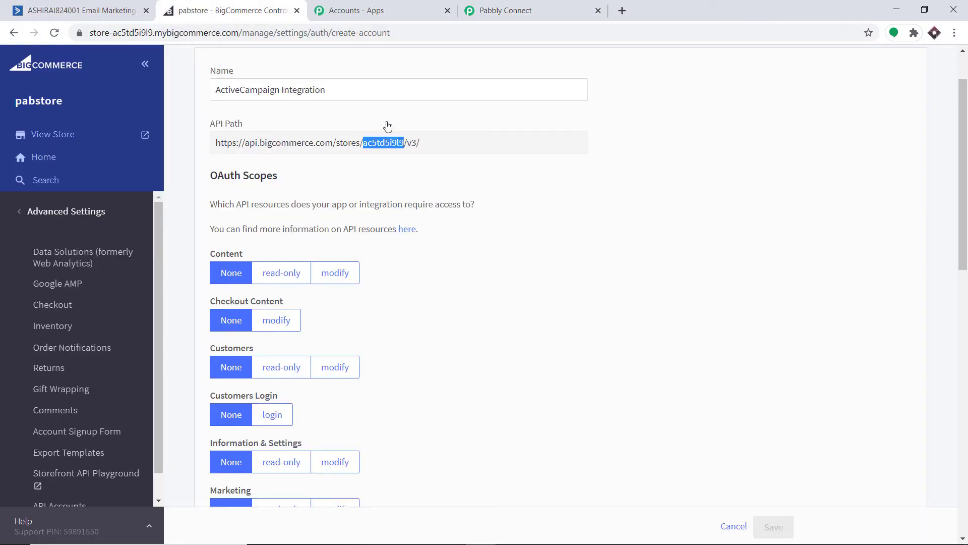
scroll(387, 126, "down", 2)
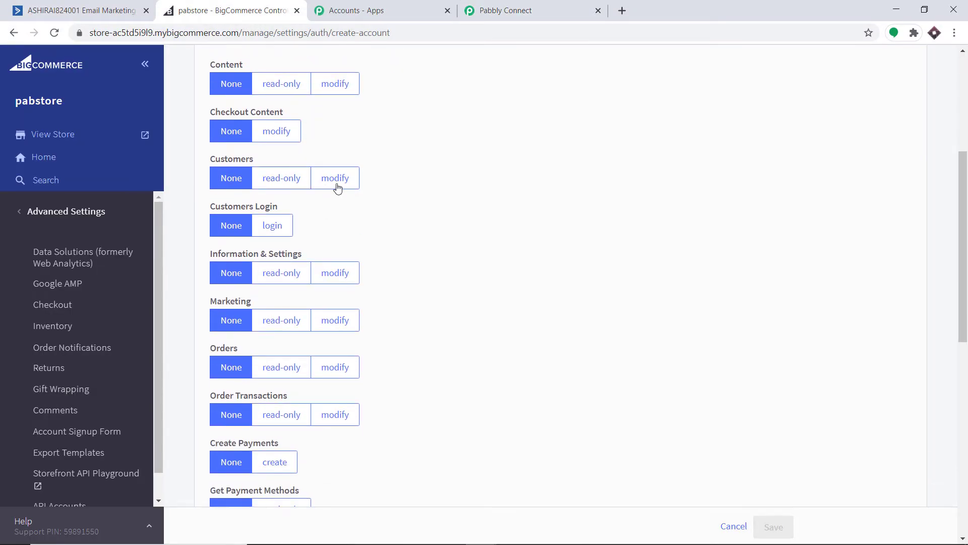
left_click(335, 179)
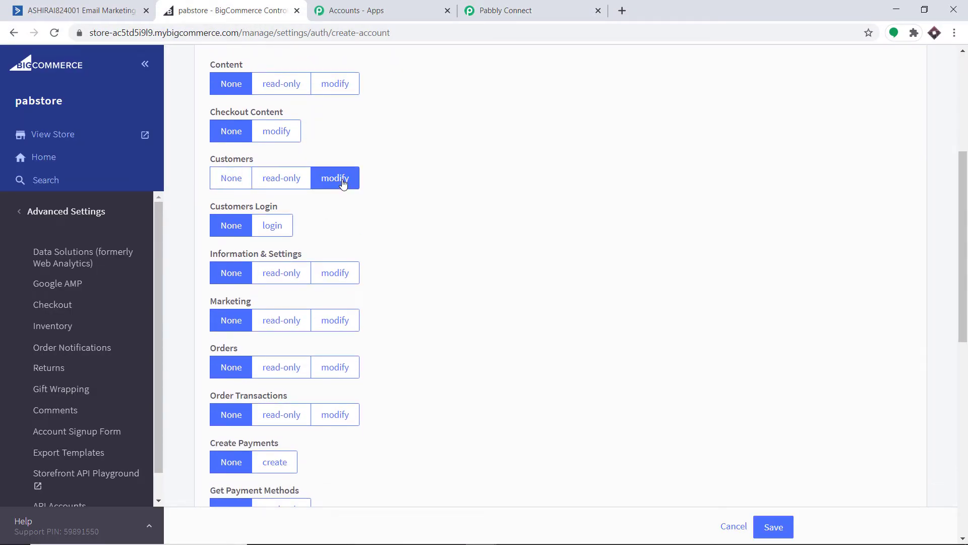
scroll(323, 204, "down", 2)
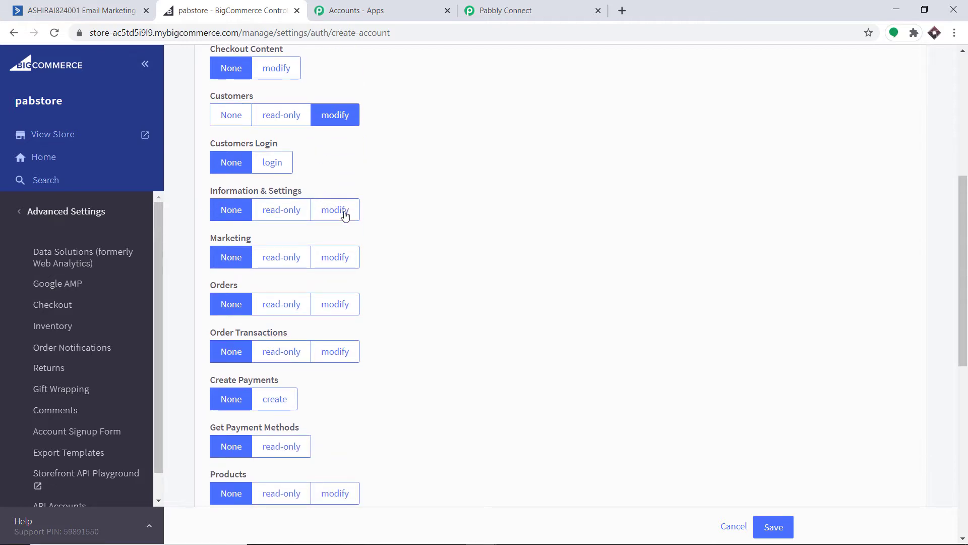
left_click(343, 209)
scroll(346, 216, "down", 1)
left_click(353, 241)
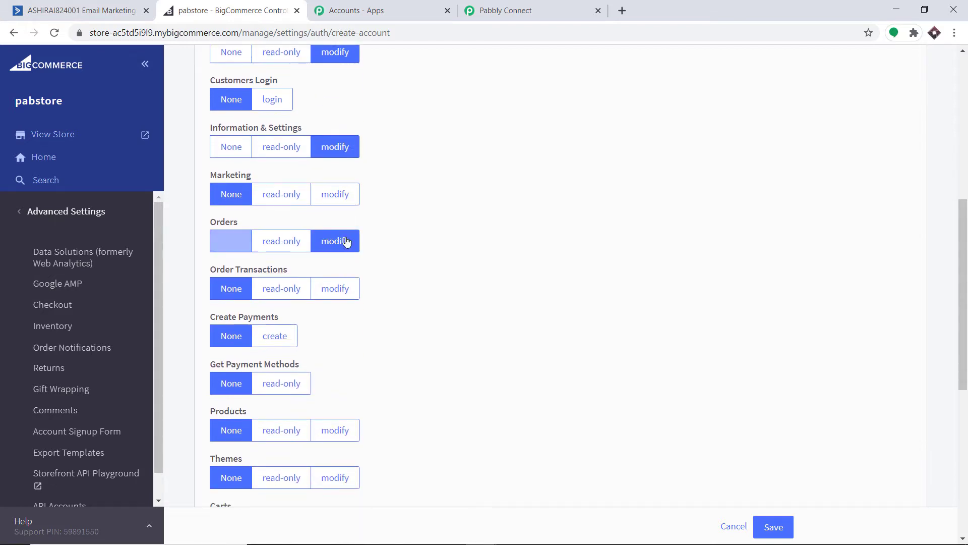
left_click(345, 298)
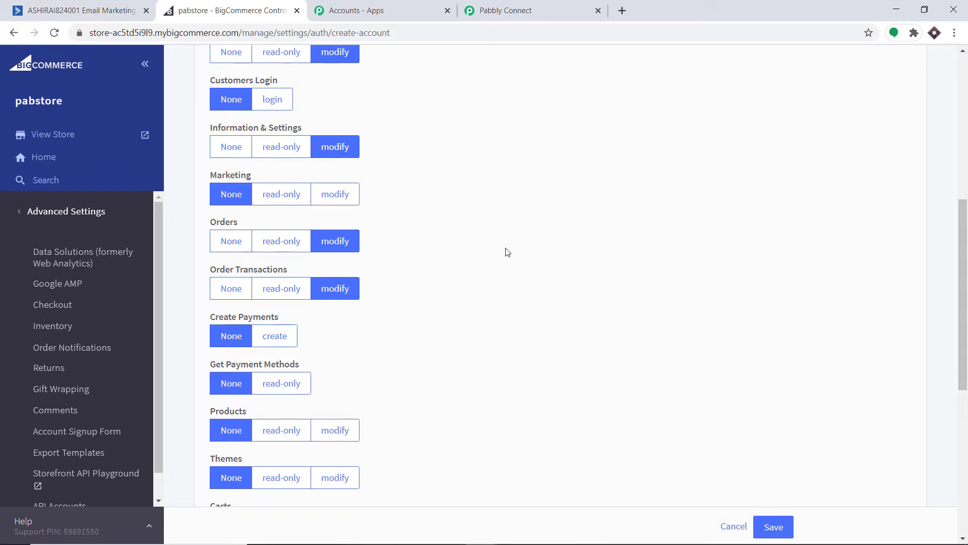
Review the selected OAuth scopes and save the API account to generate its credentials
scroll(496, 256, "up", 1)
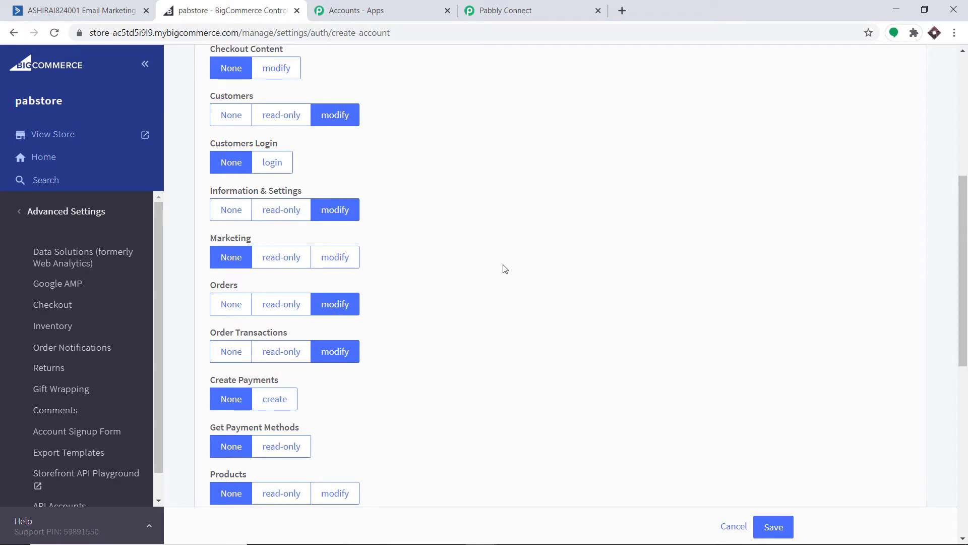
scroll(504, 268, "up", 5)
scroll(505, 269, "down", 6)
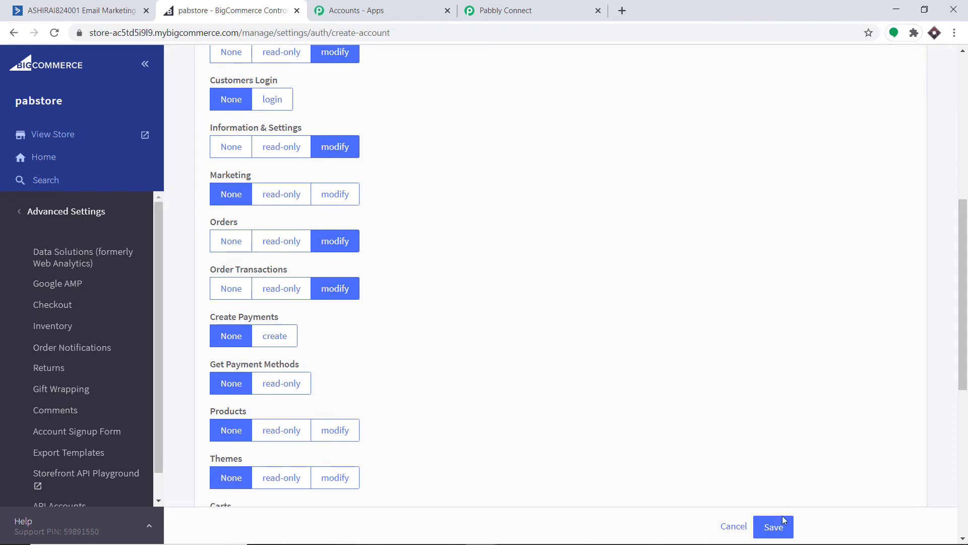
left_click(773, 526)
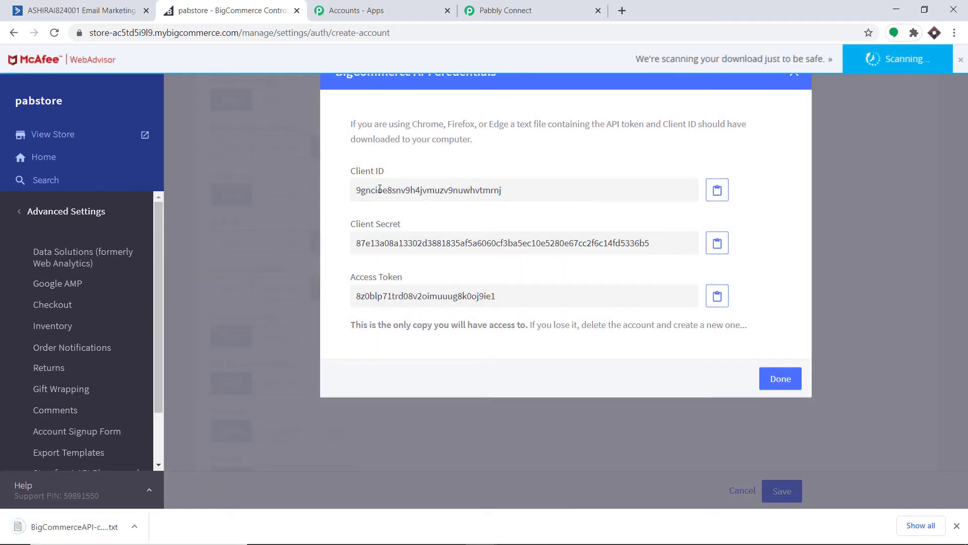
Copy the generated Client ID from BigCommerce and paste it into the Client Id field in Pabbly Connect
double_click(424, 193)
right_click(424, 193)
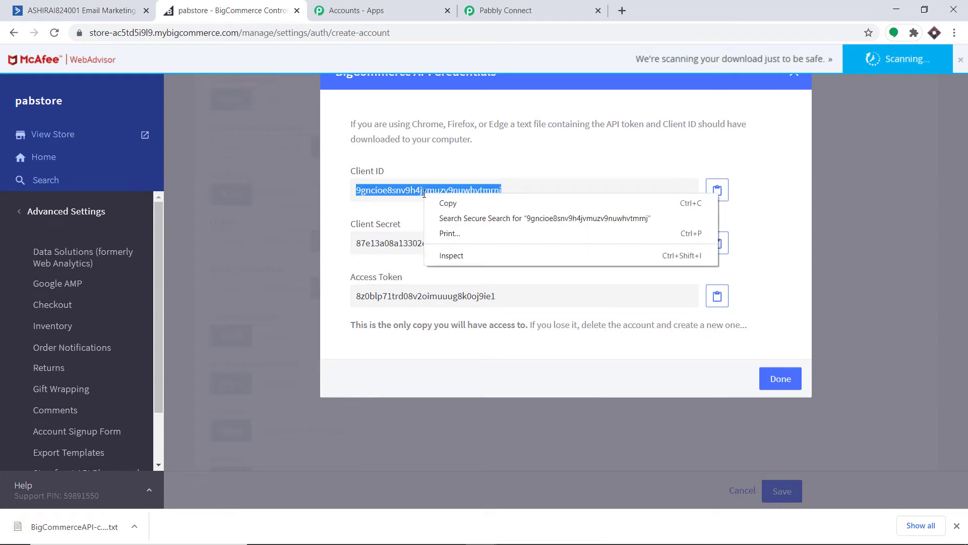
left_click(434, 204)
left_click(524, 5)
left_click(424, 191)
right_click(424, 190)
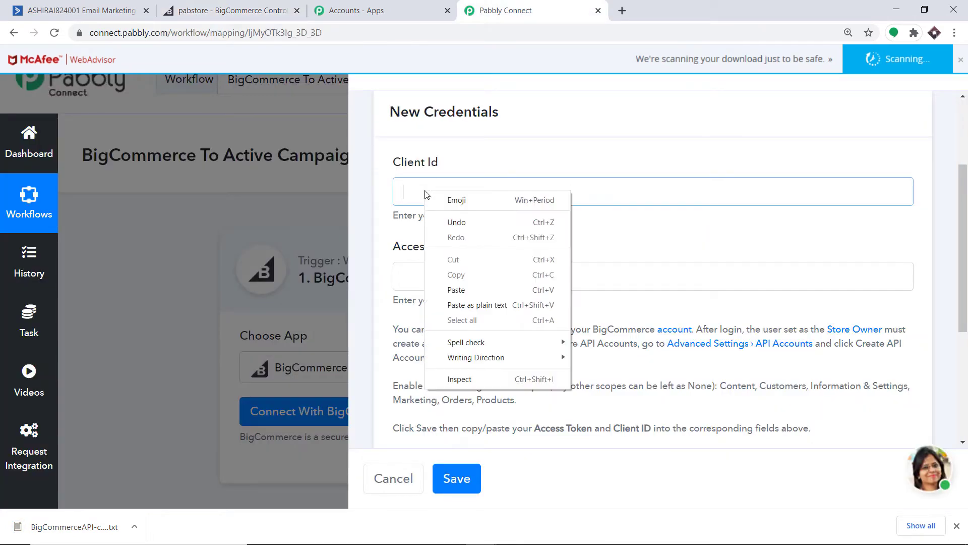
left_click(458, 288)
Copy the generated access token from BigCommerce and paste it into the Access Token field in Pabbly Connect
left_click(263, 4)
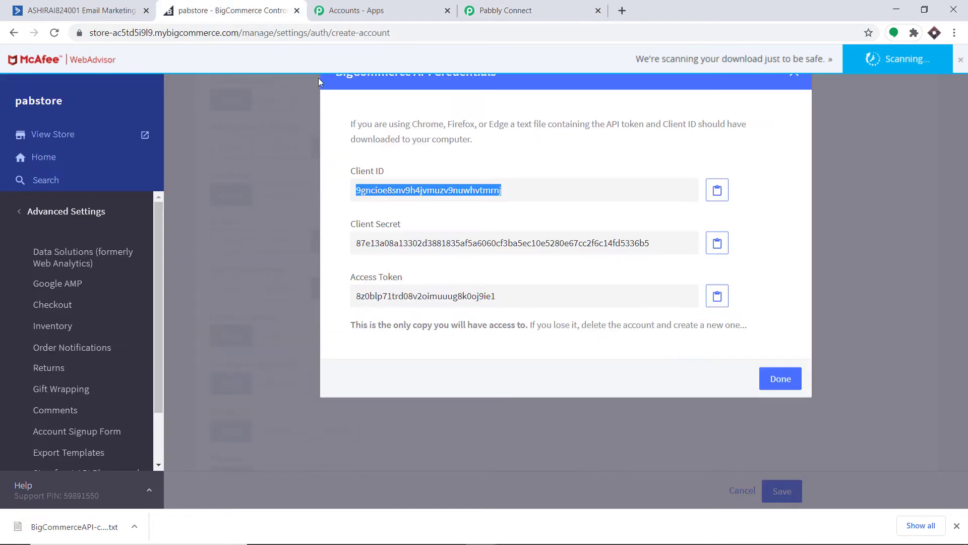
double_click(426, 298)
right_click(426, 299)
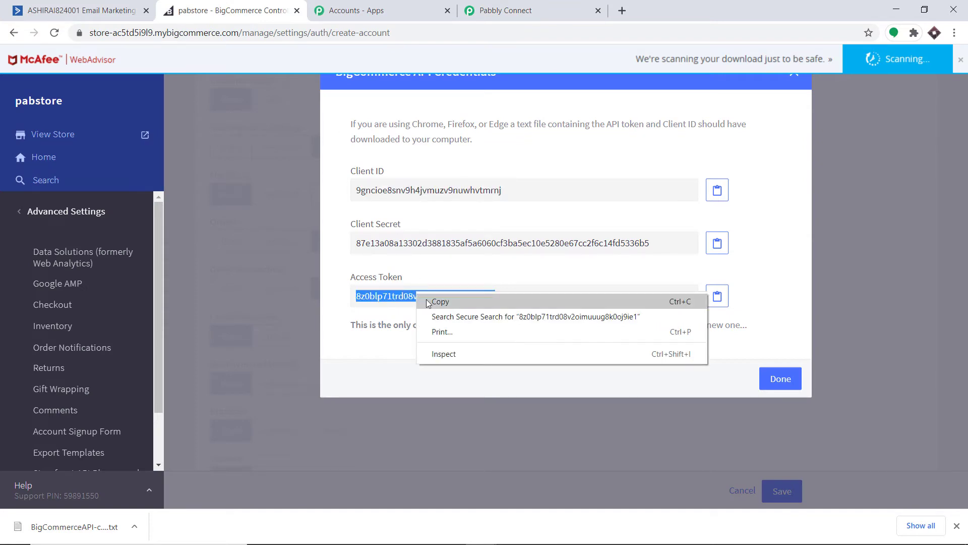
left_click(438, 300)
left_click(504, 11)
left_click(425, 276)
right_click(425, 276)
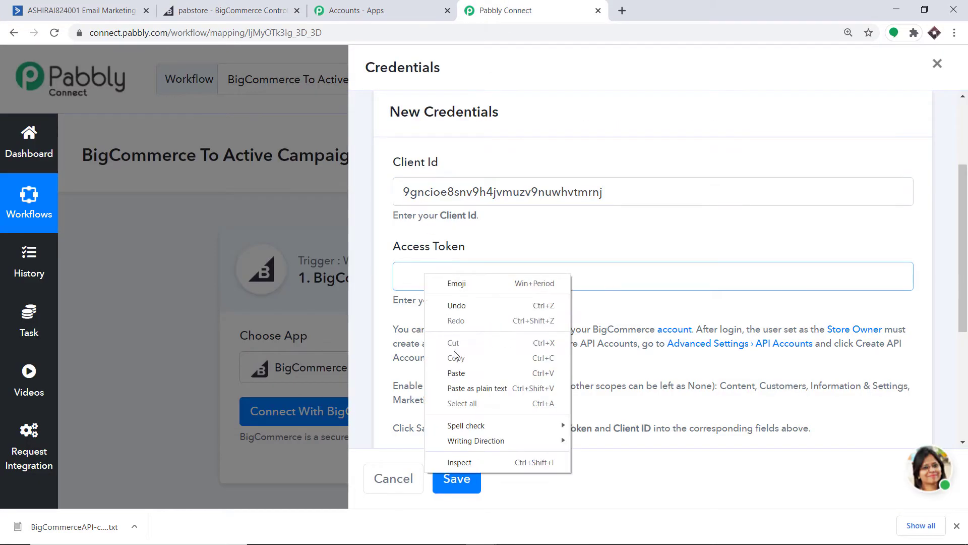
left_click(460, 374)
Check the completed credential fields, including the Store Hash Key, and save the BigCommerce connection
scroll(460, 188, "down", 1)
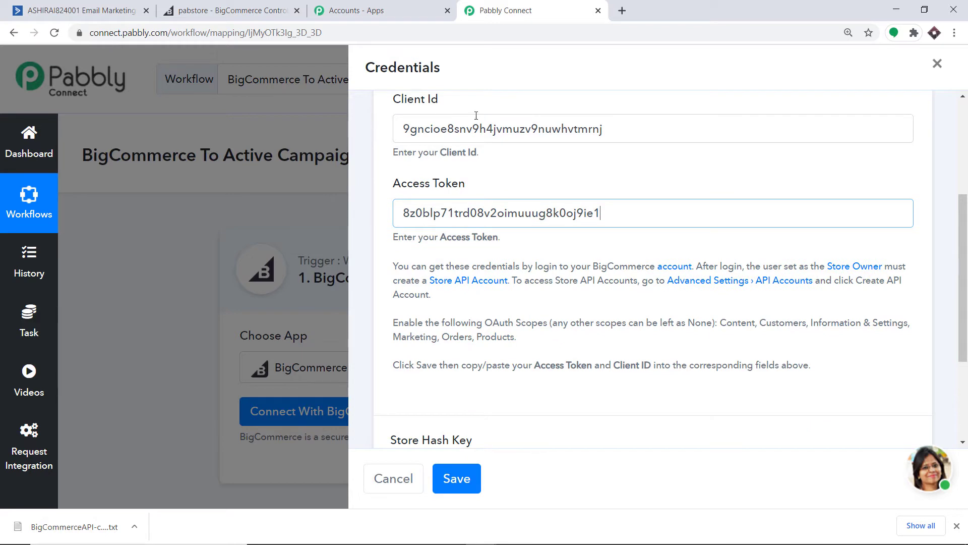
scroll(525, 188, "down", 2)
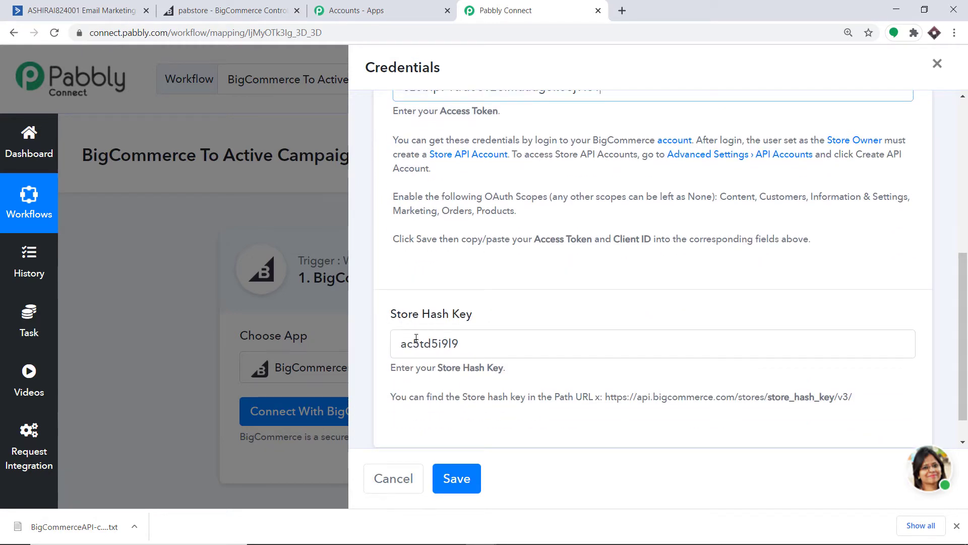
left_click(457, 479)
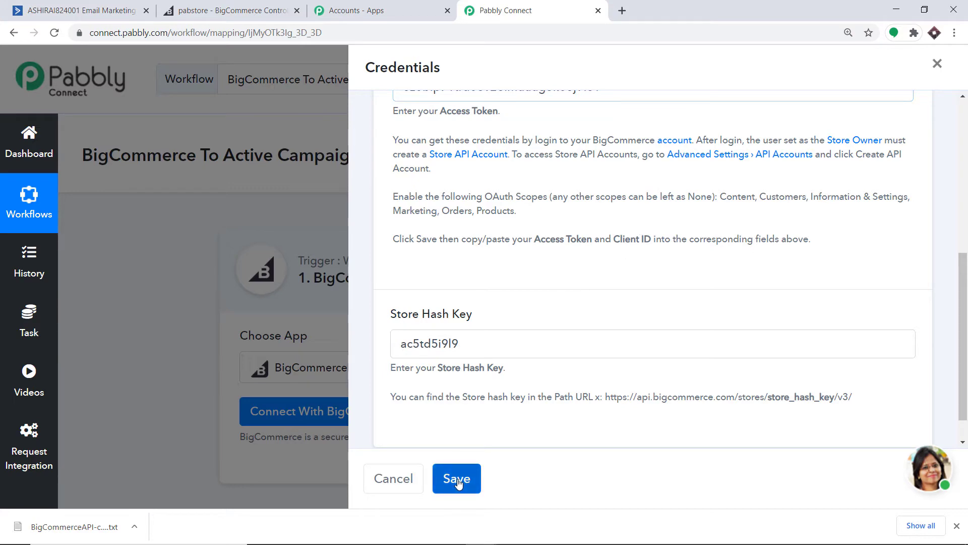
Save the New Order Created trigger with a test request and start capturing the webhook response
scroll(630, 263, "down", 3)
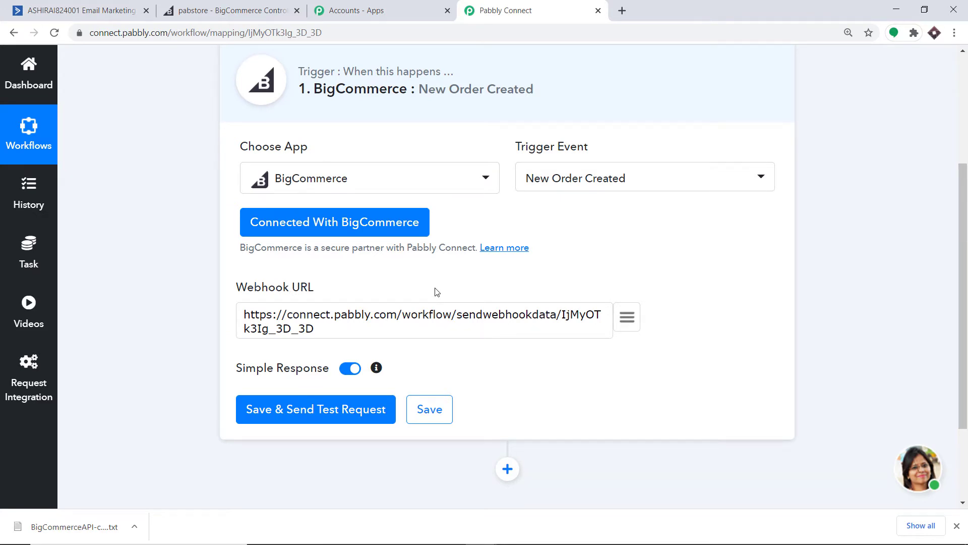
scroll(319, 259, "down", 2)
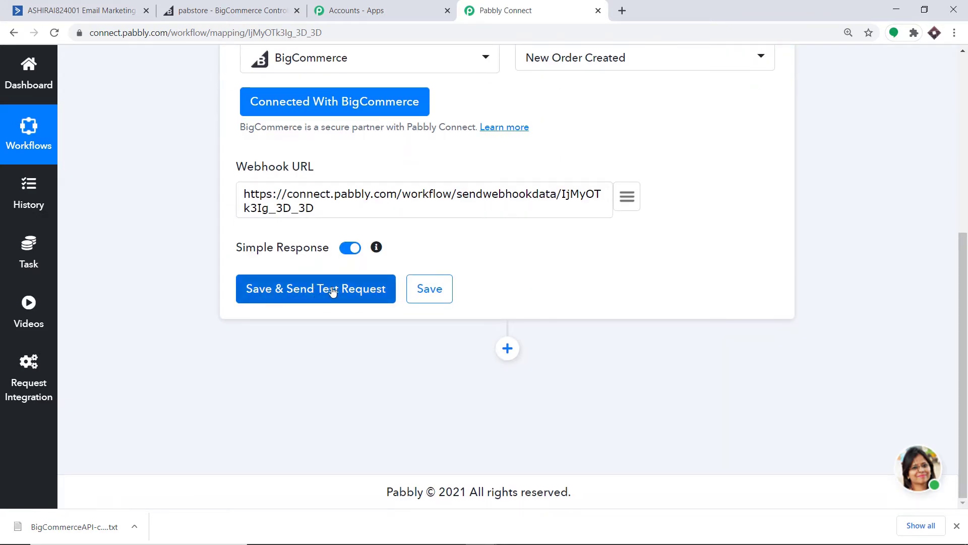
left_click(331, 290)
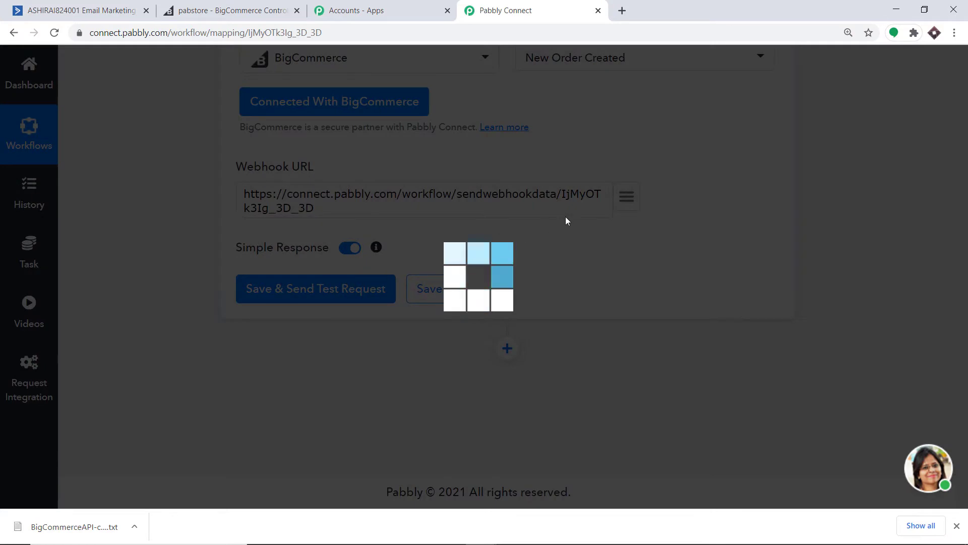
scroll(509, 220, "down", 3)
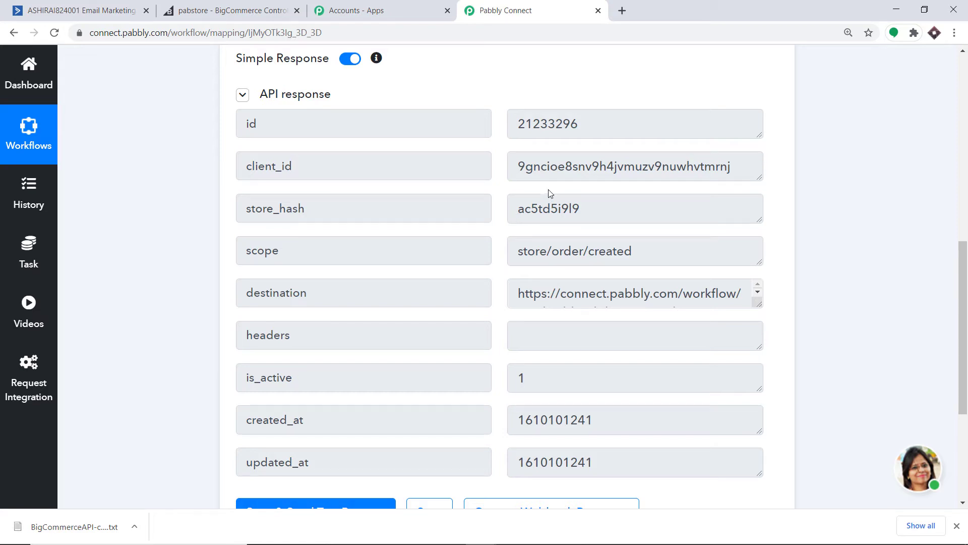
scroll(548, 190, "down", 5)
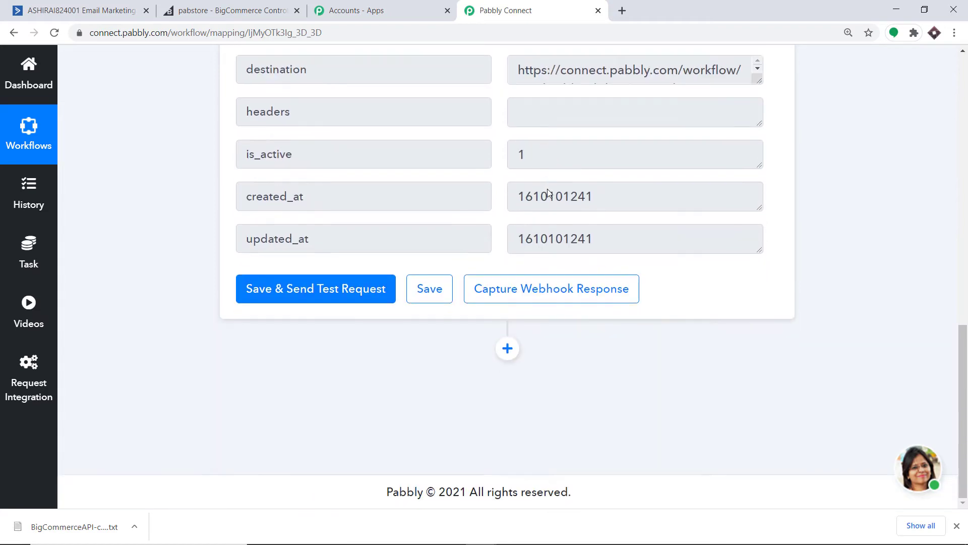
left_click(551, 290)
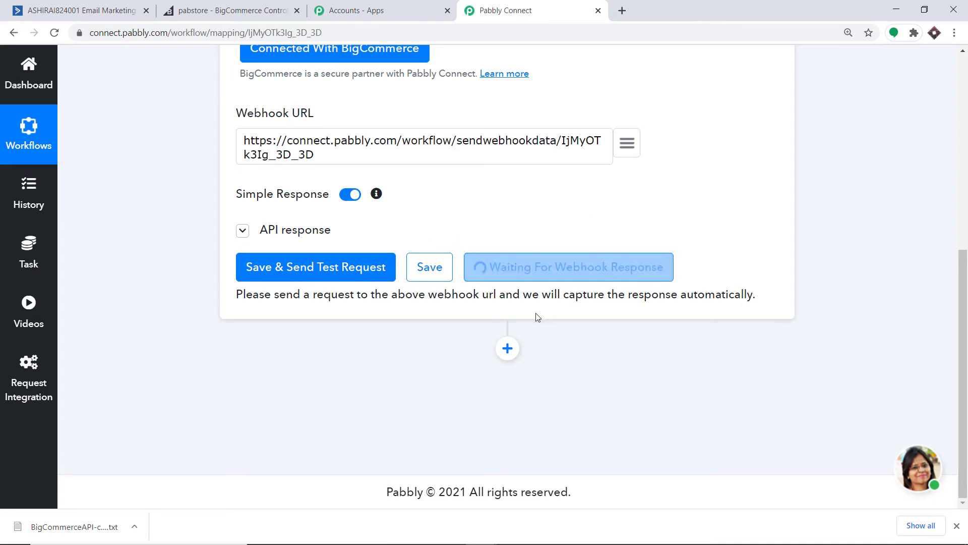
Open the pabstore storefront from BigCommerce and add one Nokia N70 from the Utility category to the cart
left_click(209, 3)
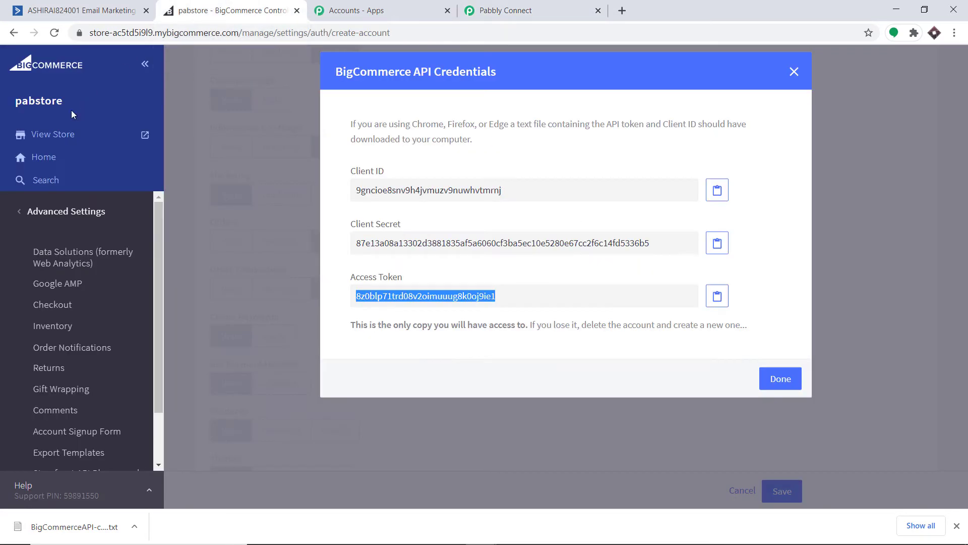
left_click(56, 135)
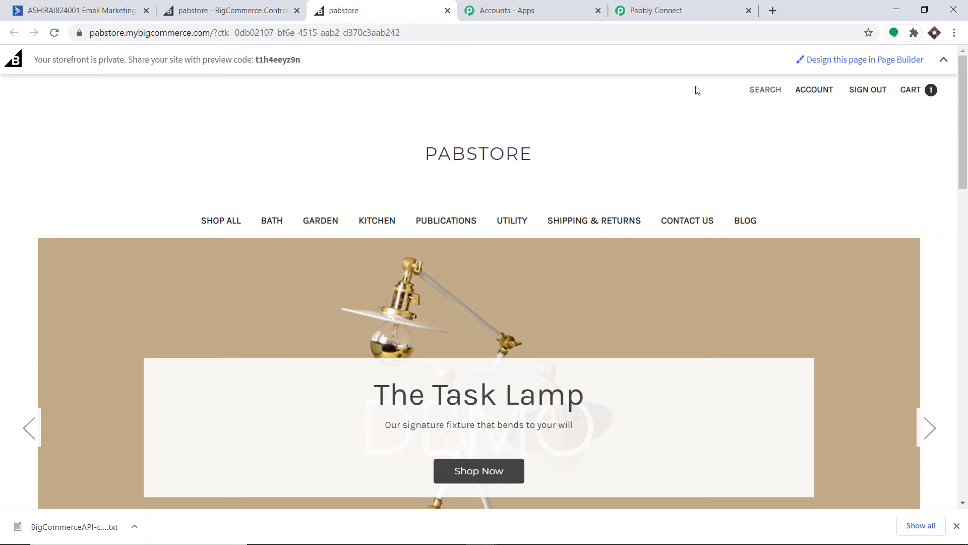
left_click(518, 224)
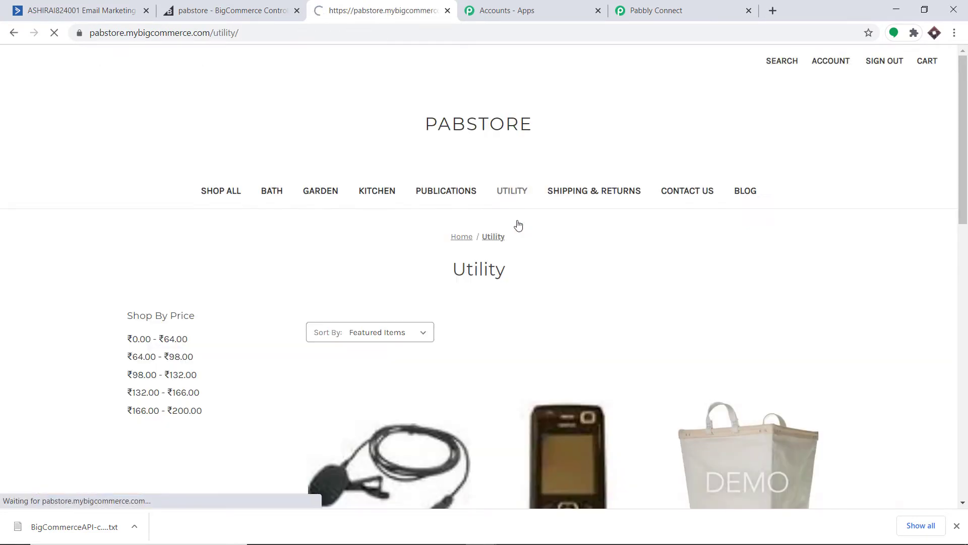
scroll(554, 213, "down", 5)
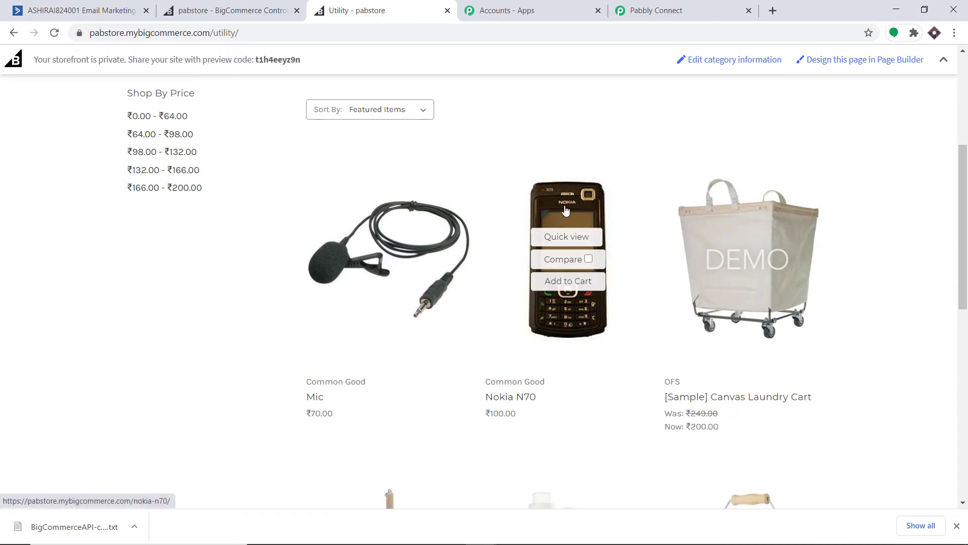
left_click(566, 210)
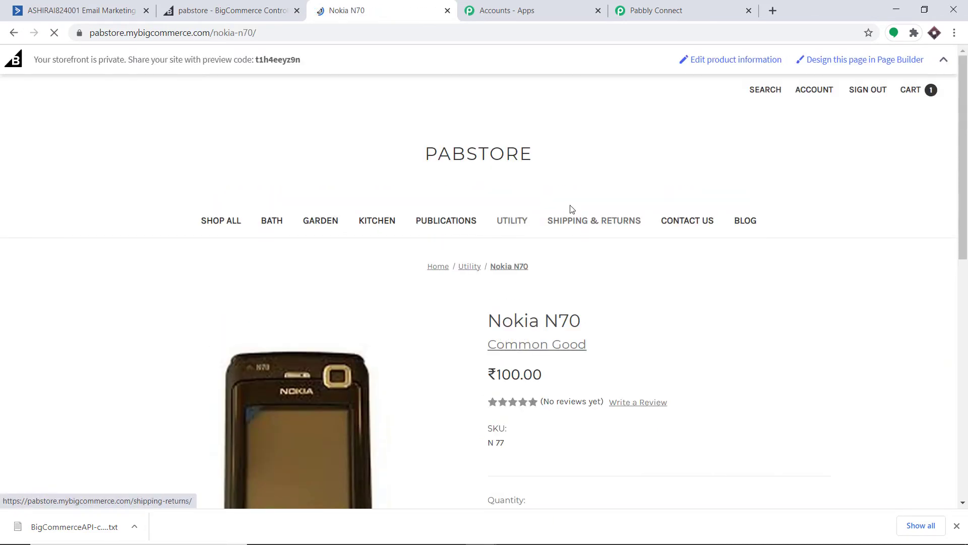
scroll(572, 209, "down", 3)
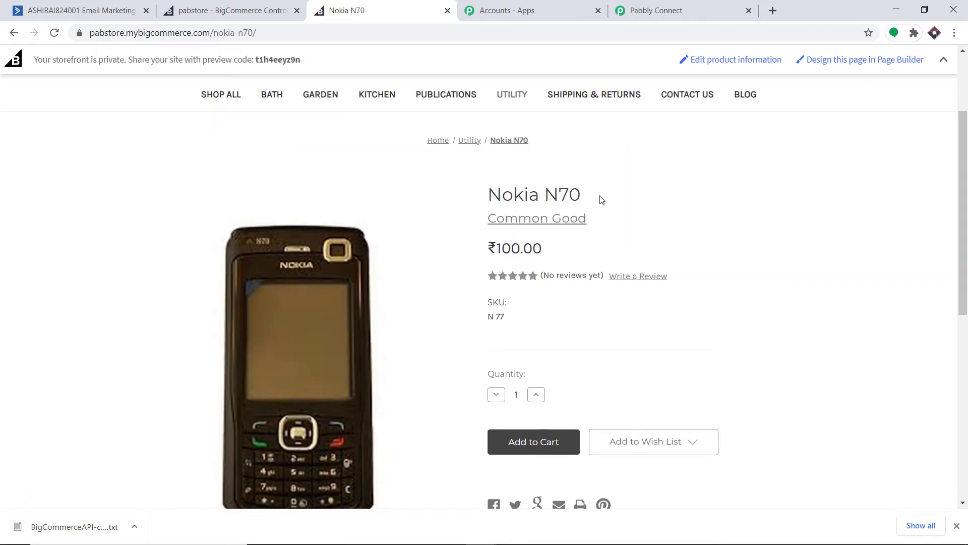
scroll(574, 288, "down", 1)
left_click(536, 389)
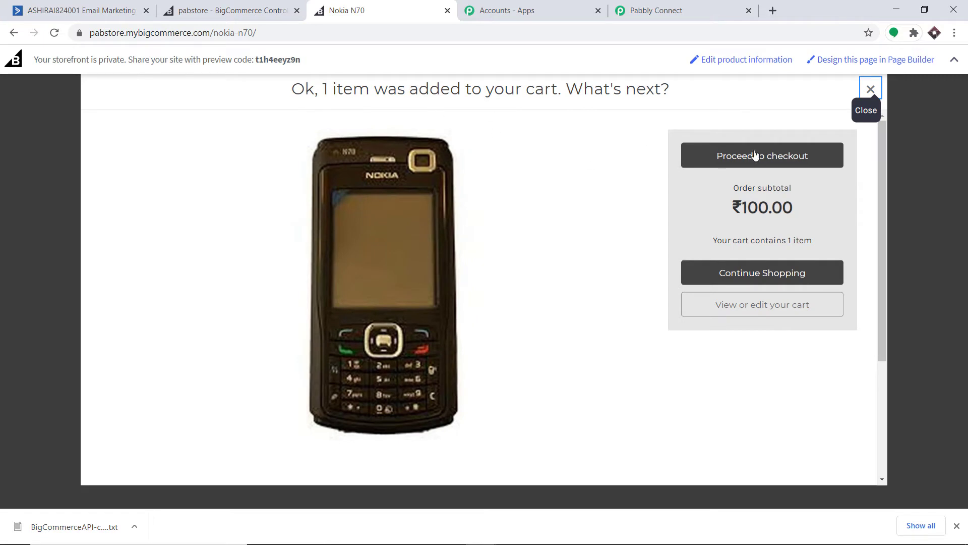
Proceed to checkout and continue with the saved shipping address, matching billing address and Free Shipping
left_click(764, 157)
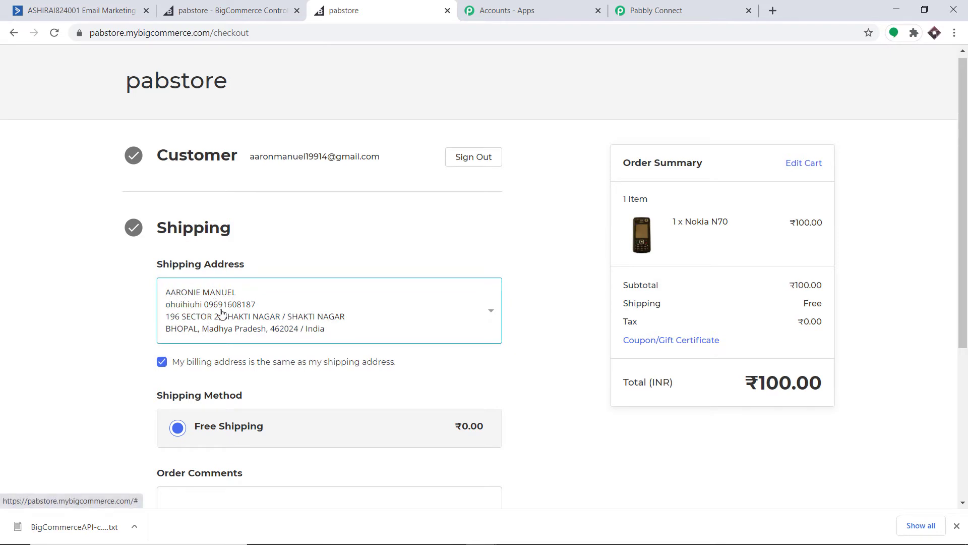
scroll(255, 309, "down", 4)
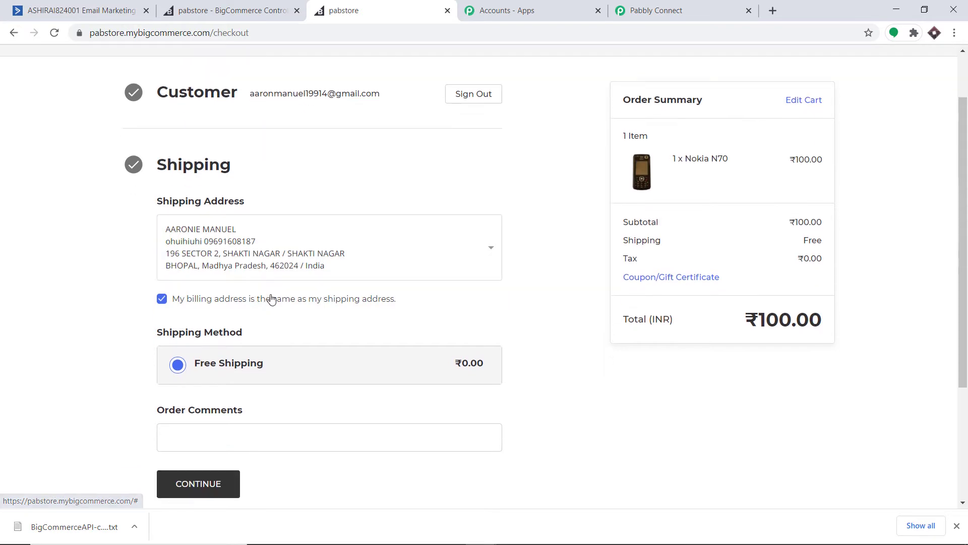
left_click(204, 366)
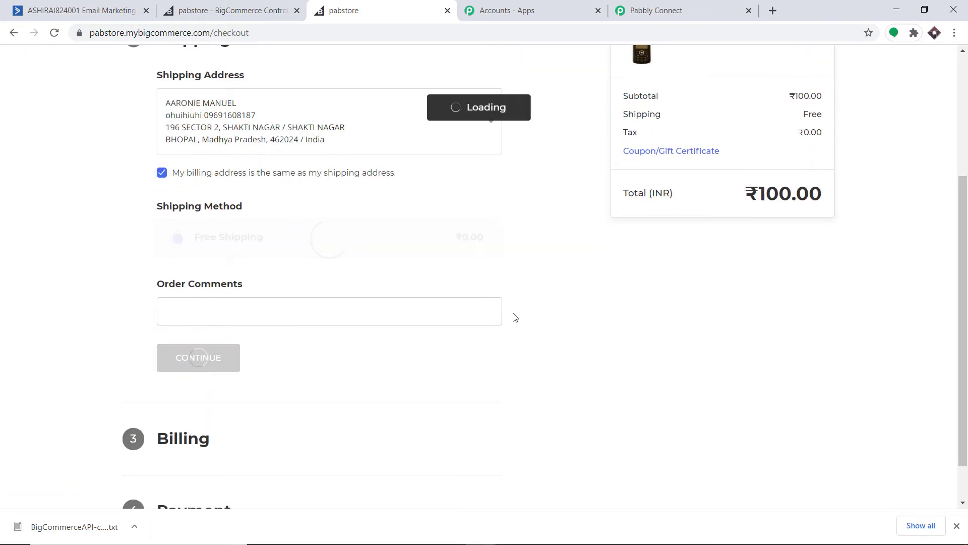
Fill the Test Gateway payment with the saved card details, enter the CVV code and place the order
scroll(479, 252, "down", 4)
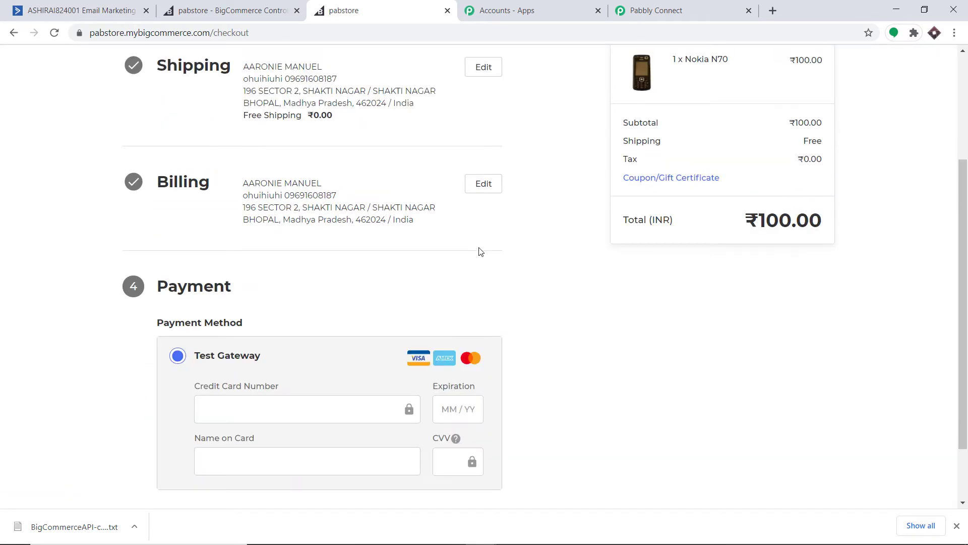
left_click(244, 332)
left_click(260, 364)
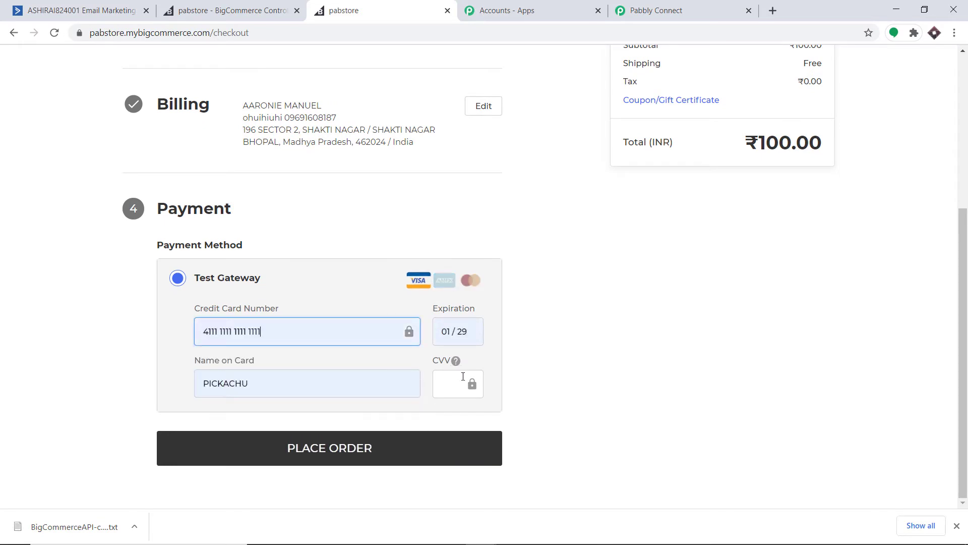
left_click(454, 386)
type("234")
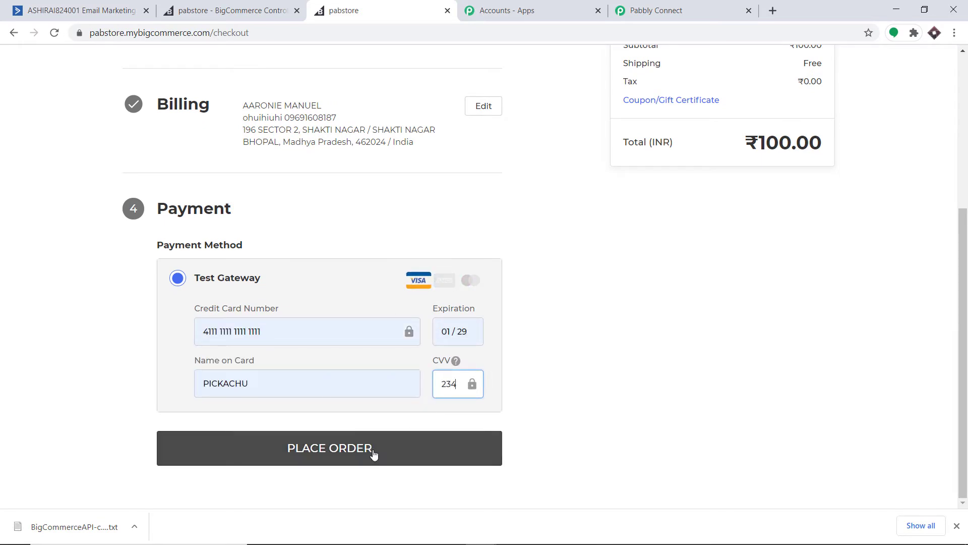
left_click(372, 450)
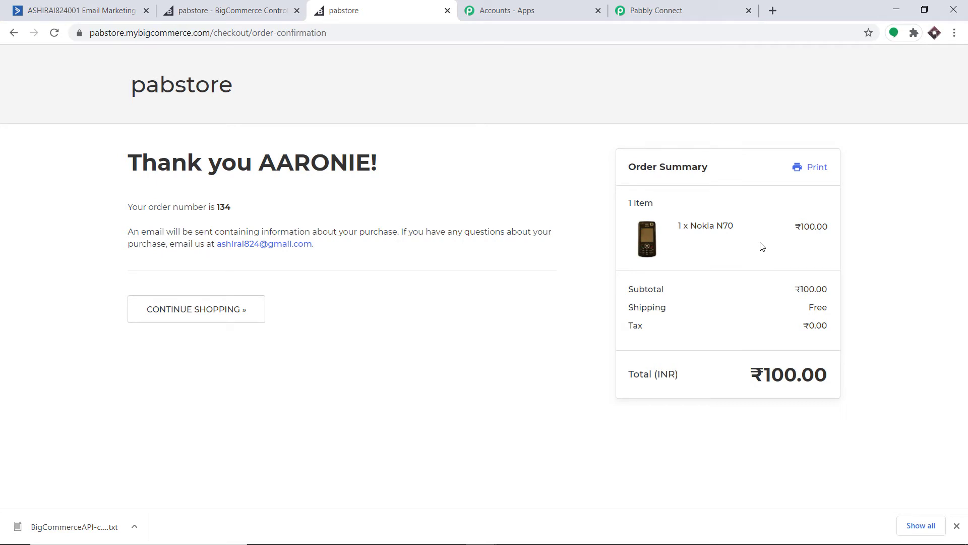
Return to the Pabbly Connect workflow and check the order data captured in the trigger's API response
left_click(687, 8)
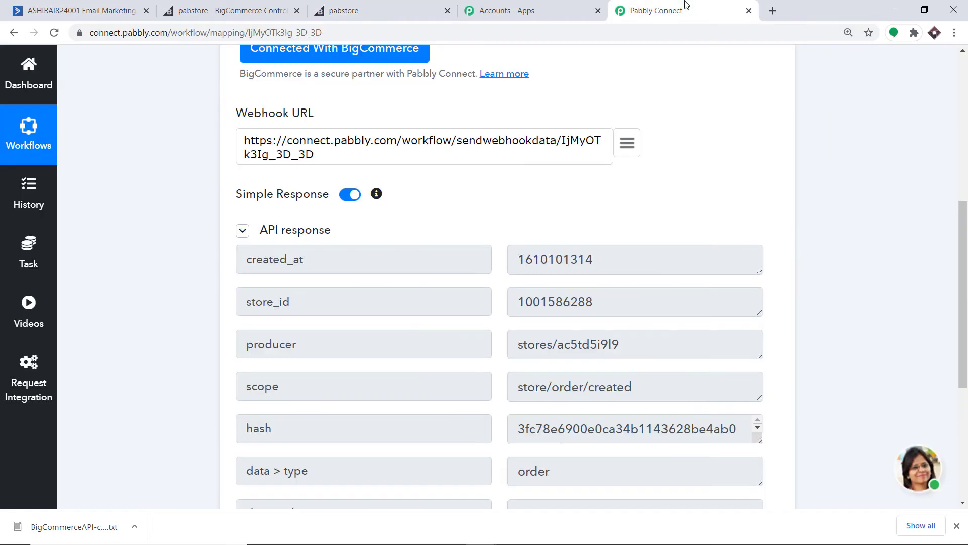
scroll(608, 207, "down", 1)
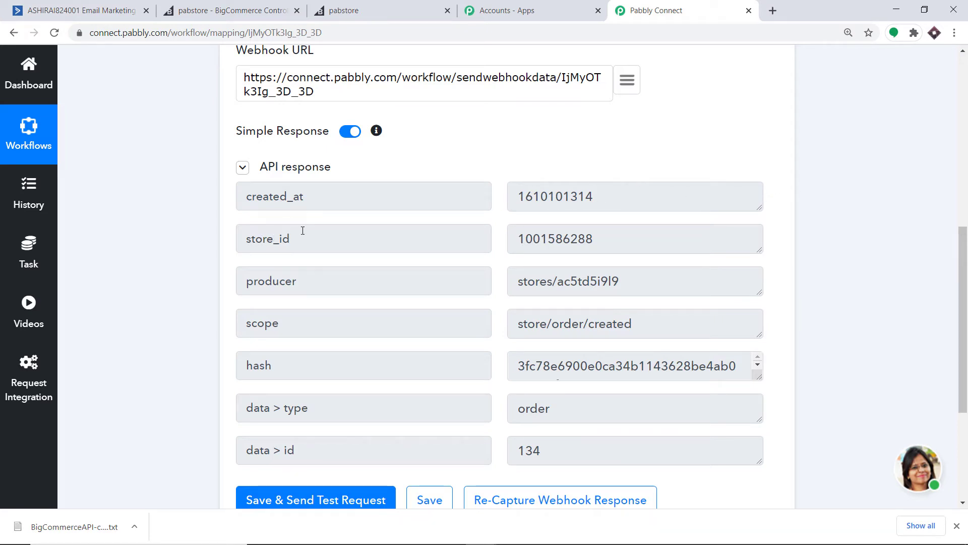
scroll(297, 217, "down", 1)
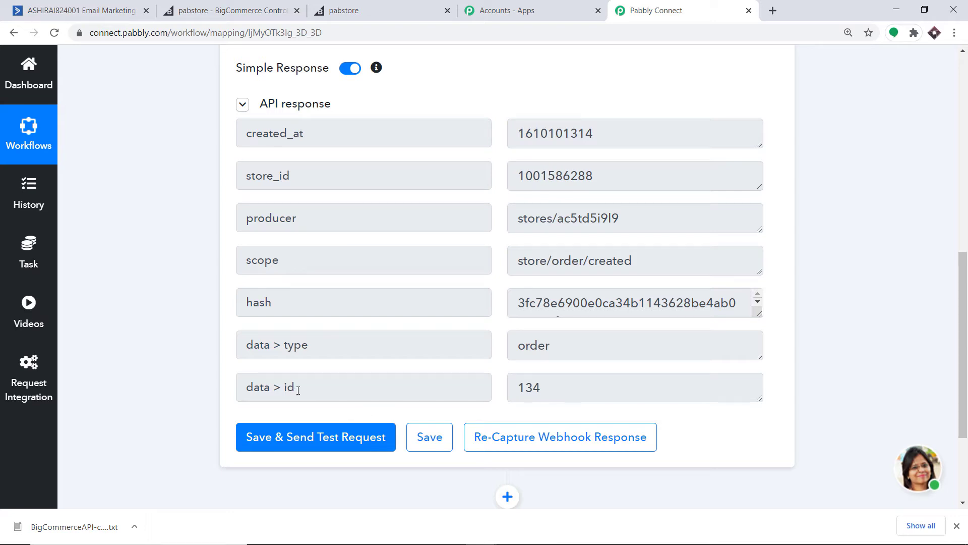
Add an action step below the BigCommerce trigger and open its app selection
left_click_drag(963, 279, 966, 333)
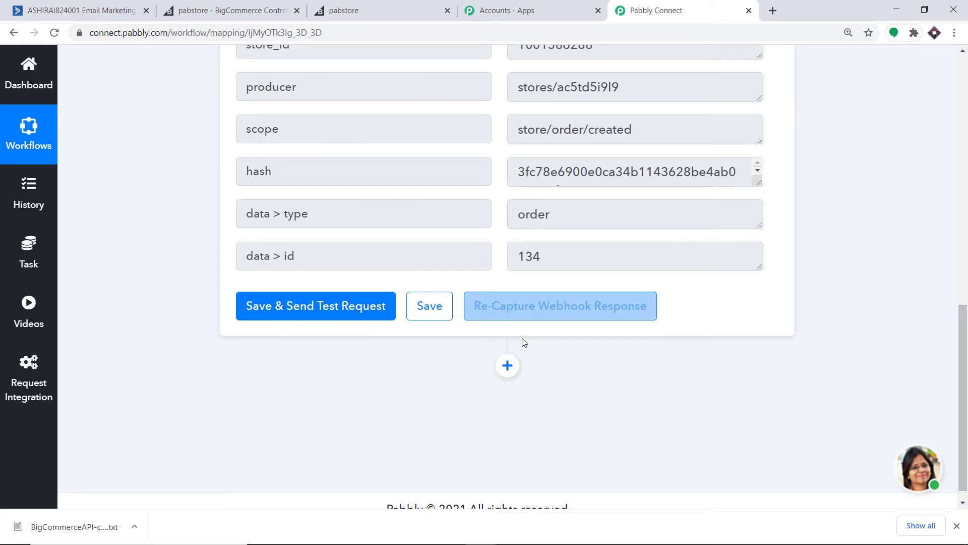
left_click(507, 365)
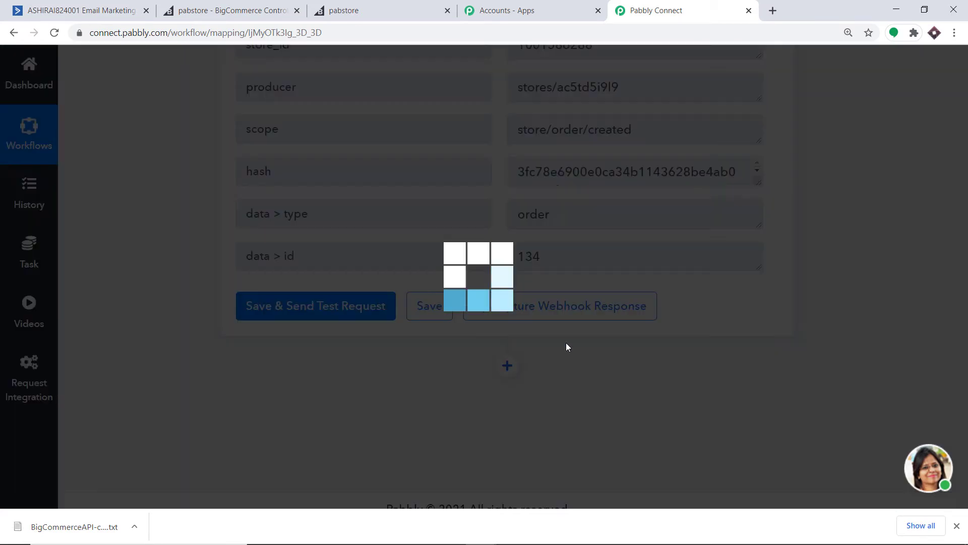
left_click_drag(966, 346, 966, 420)
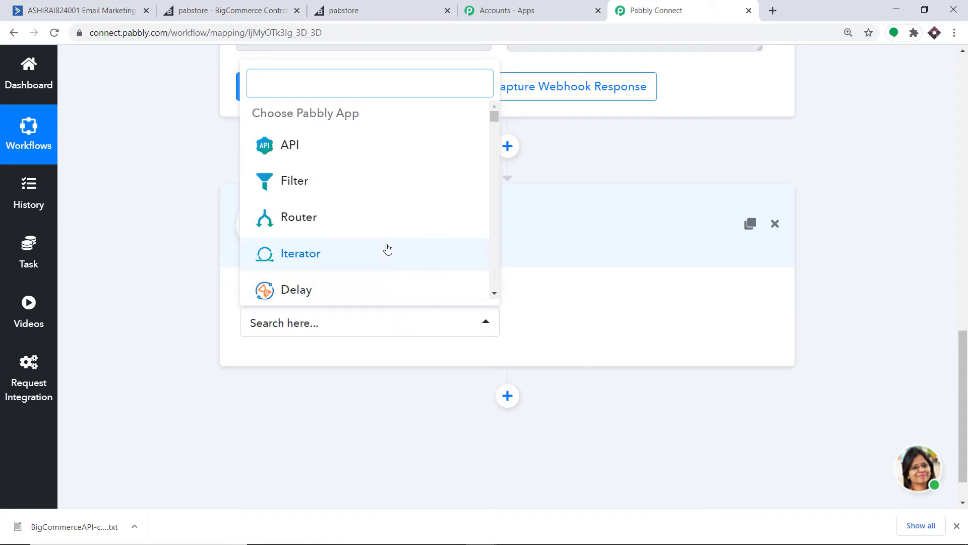
type("ac")
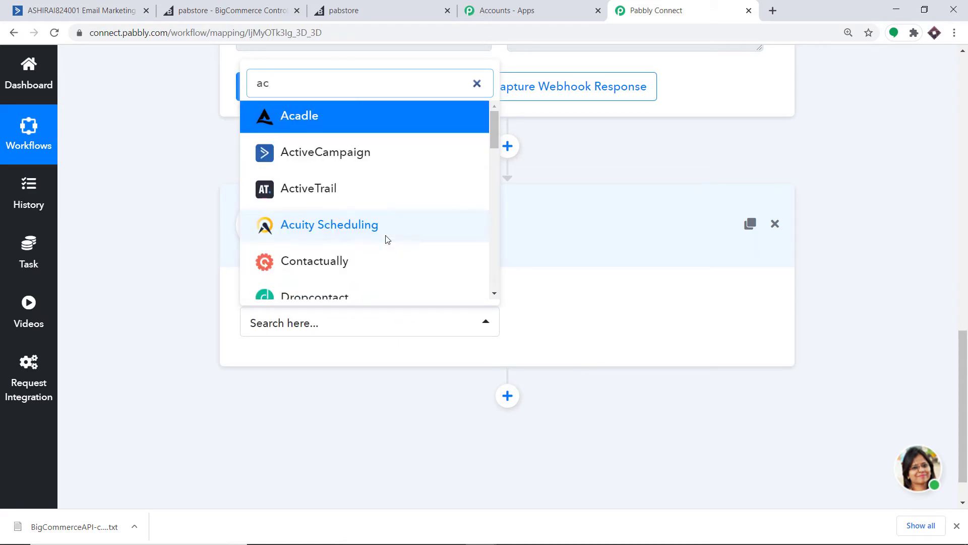
key("BackSpace")
key("BackSpace")
type("a")
key("BackSpace")
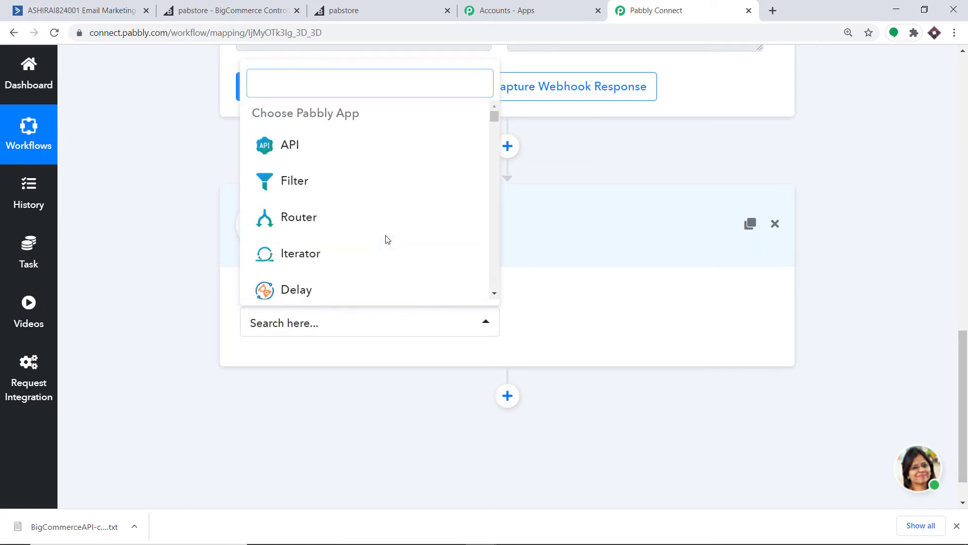
Choose BigCommerce as the action app and Get Order By Id as its action event
type("big")
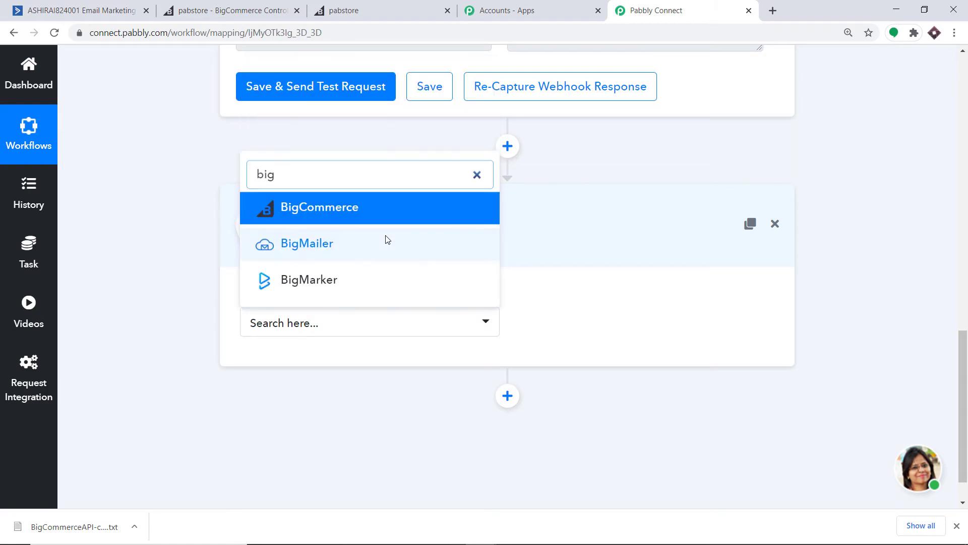
left_click(361, 216)
left_click(615, 325)
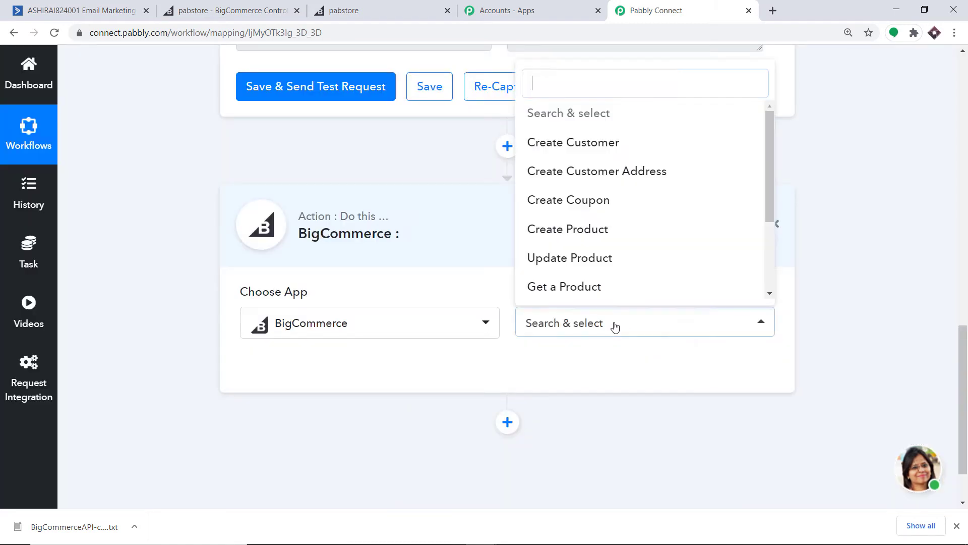
scroll(611, 257, "down", 3)
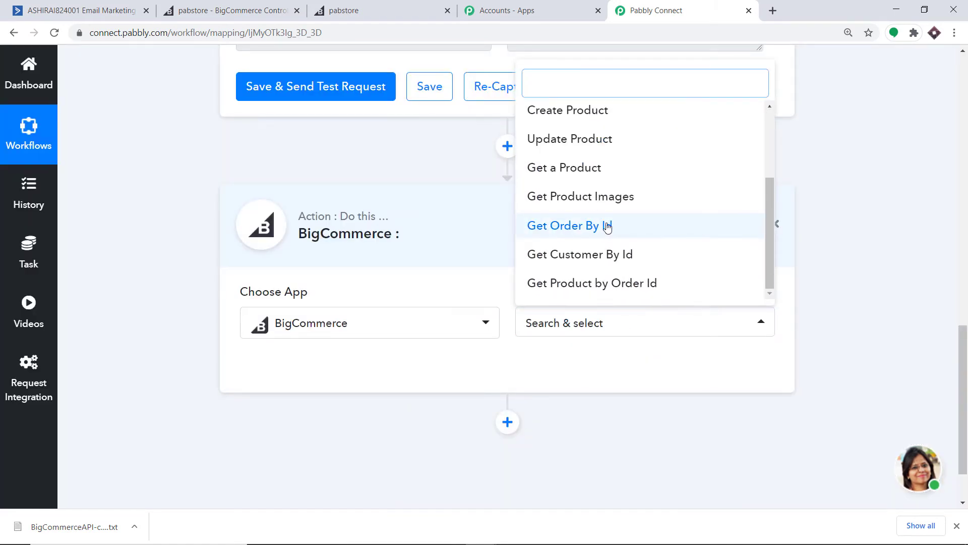
left_click(608, 226)
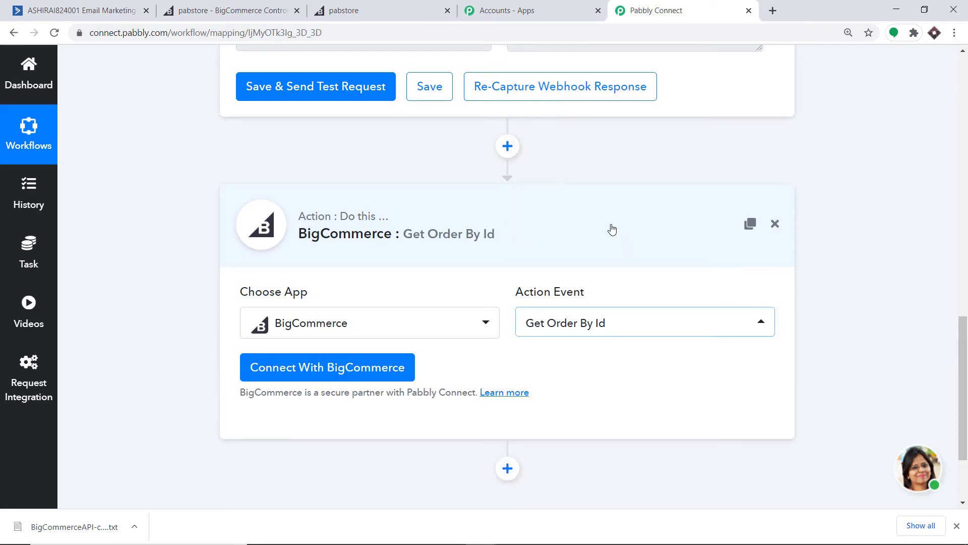
left_click(294, 368)
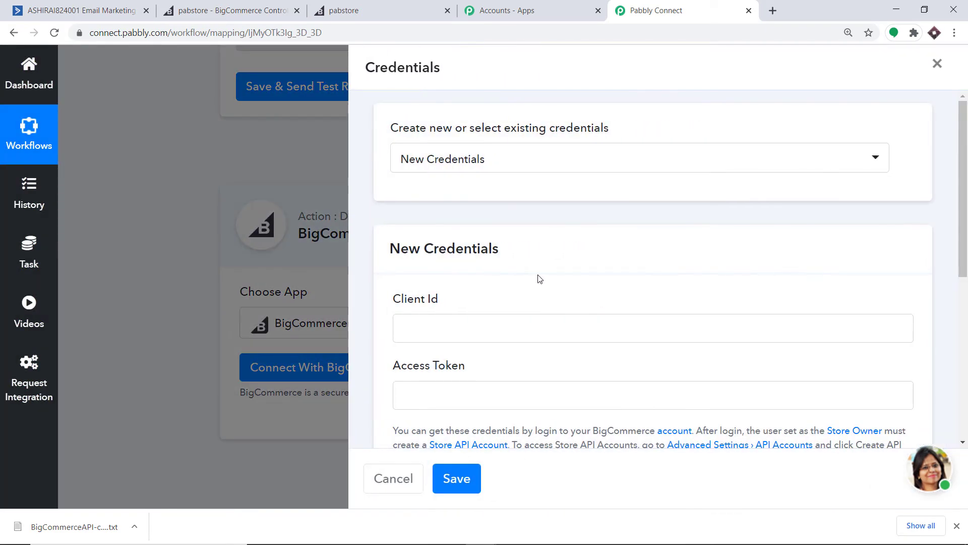
scroll(492, 252, "down", 1)
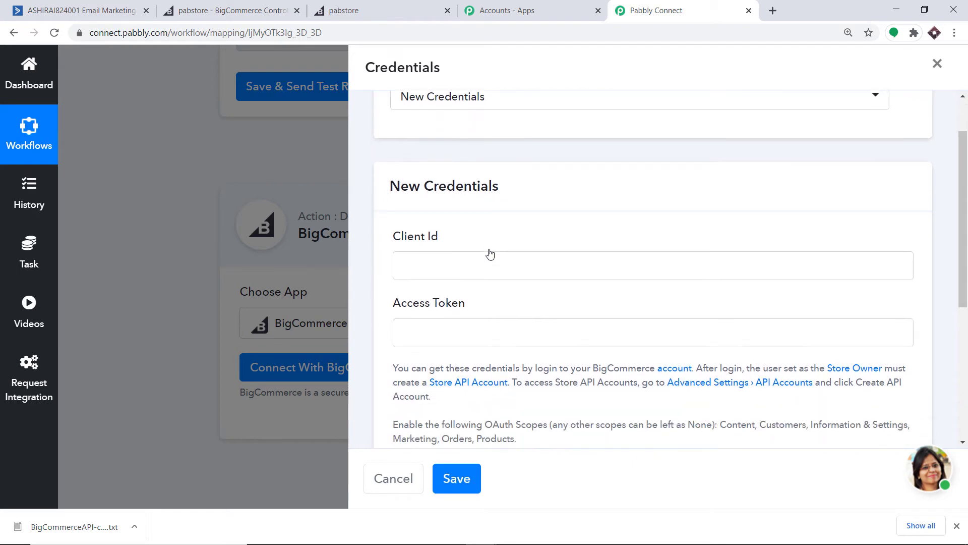
scroll(457, 312, "down", 2)
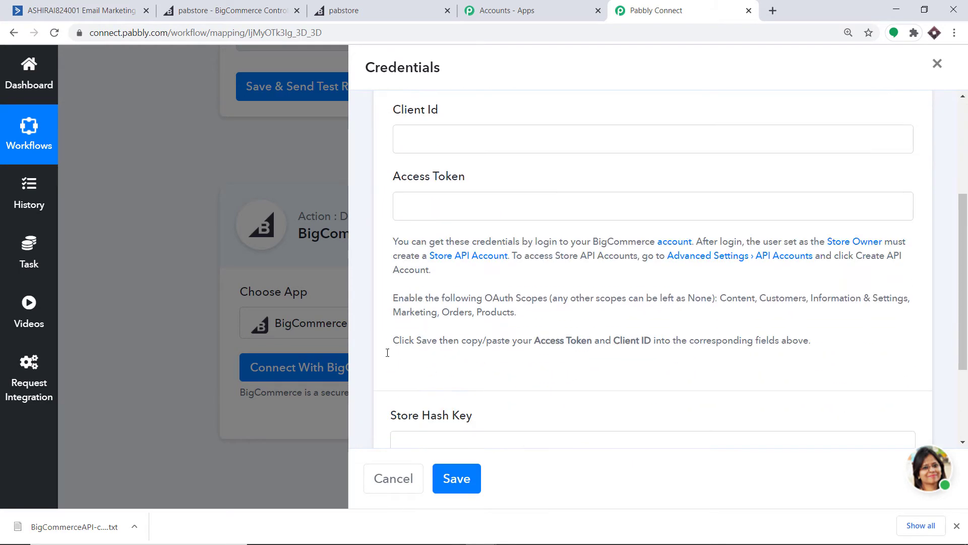
scroll(539, 395, "up", 3)
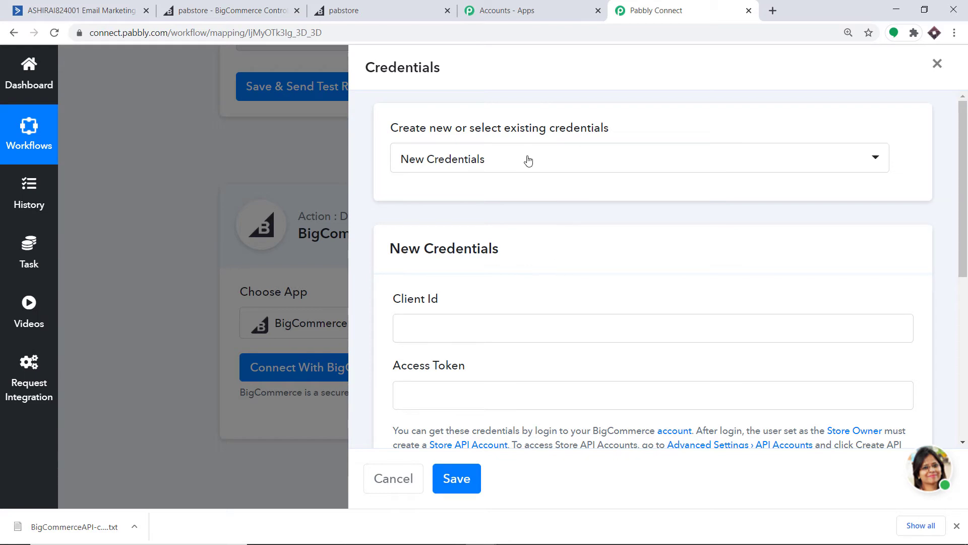
left_click(460, 169)
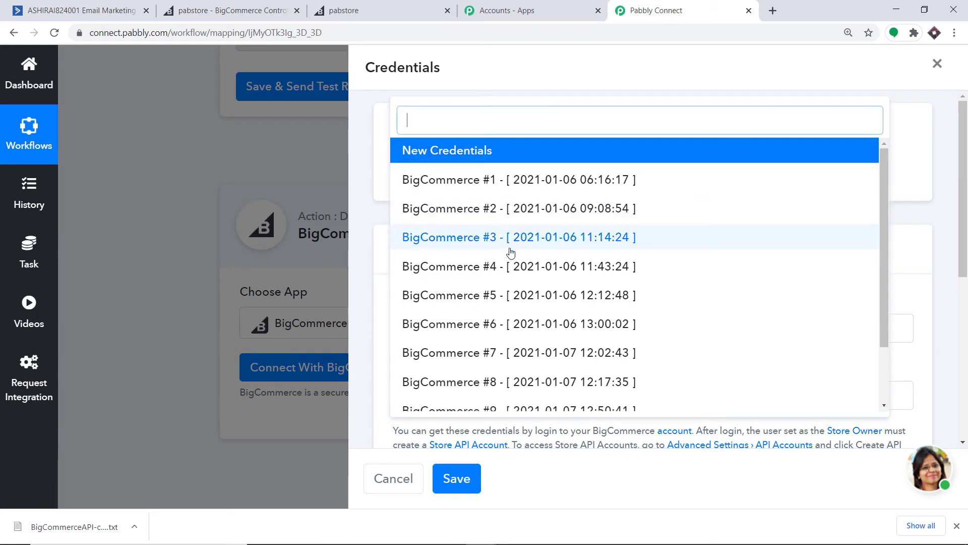
scroll(499, 292, "down", 2)
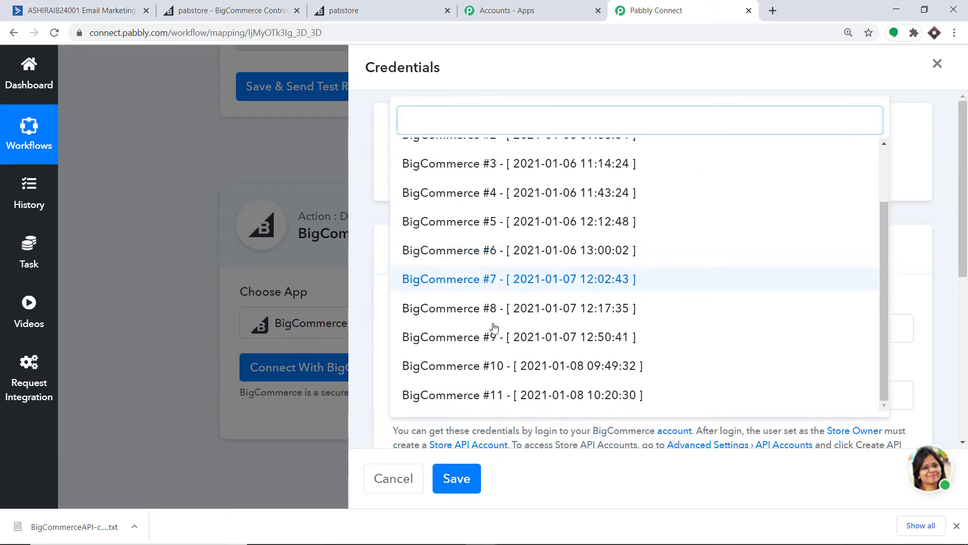
left_click(544, 398)
left_click(456, 478)
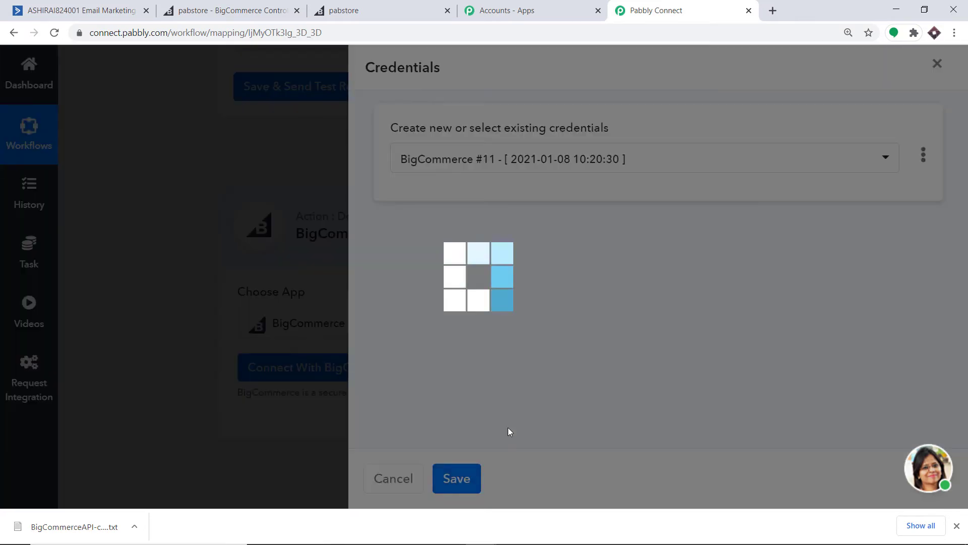
Map the trigger's data > id value to the required Order Id field, and save the action with a test request
scroll(706, 209, "down", 3)
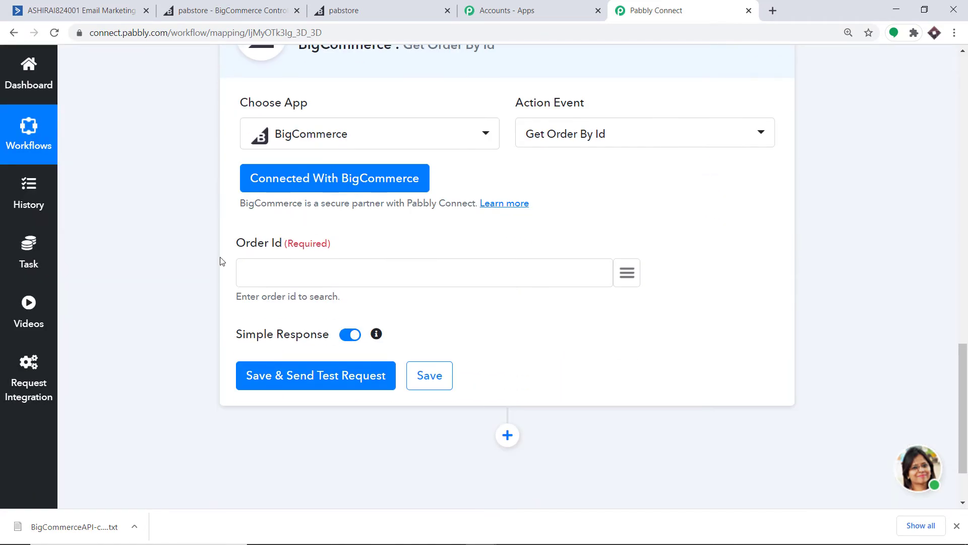
scroll(368, 264, "up", 5)
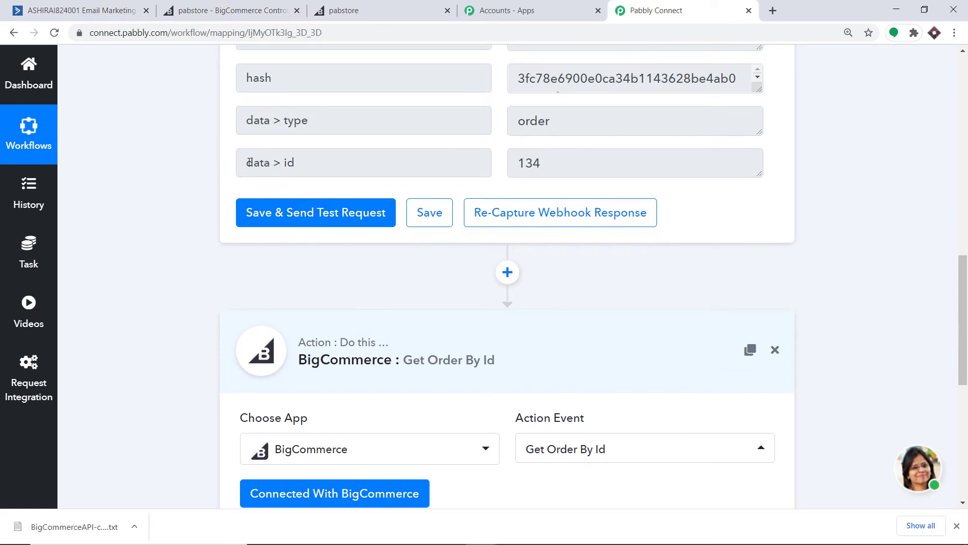
scroll(429, 165, "down", 5)
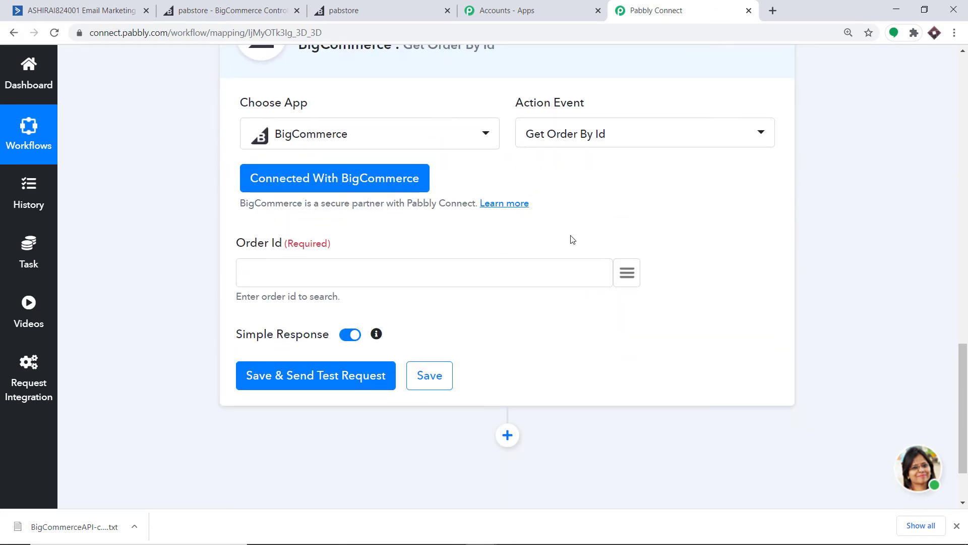
left_click(627, 273)
scroll(612, 323, "down", 2)
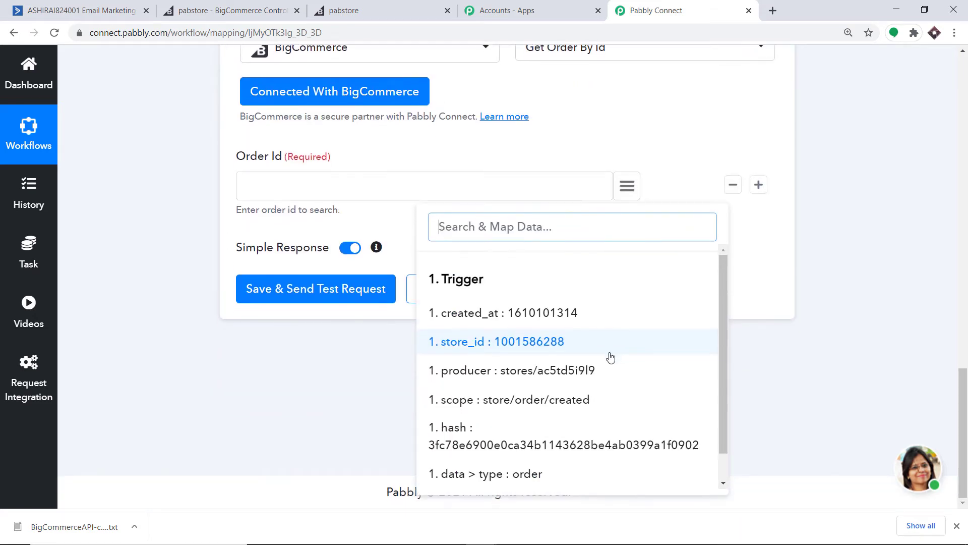
scroll(600, 371, "down", 1)
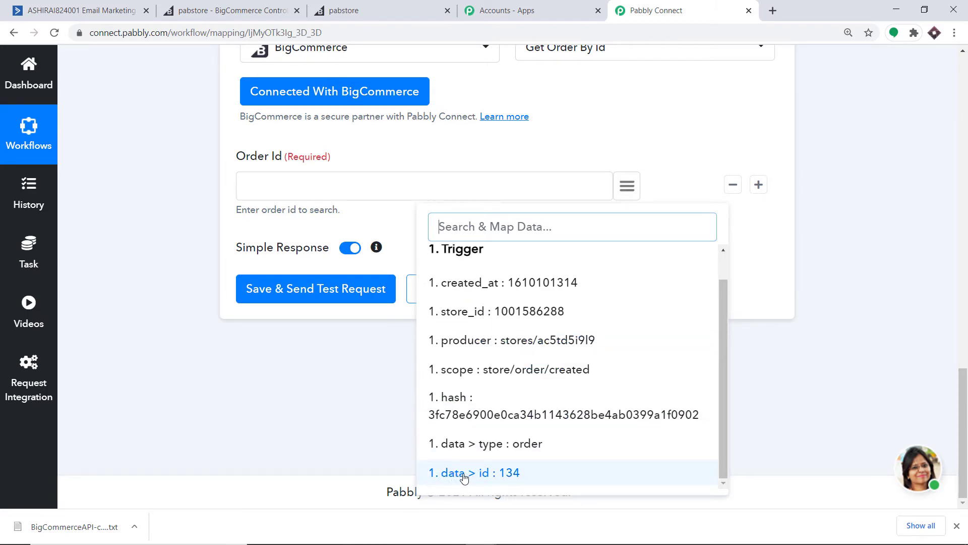
left_click(516, 474)
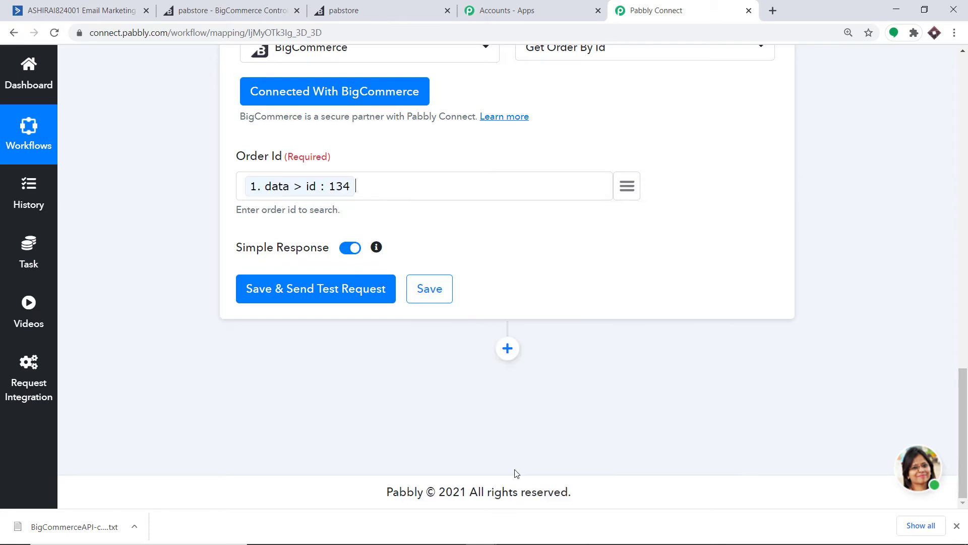
left_click(320, 300)
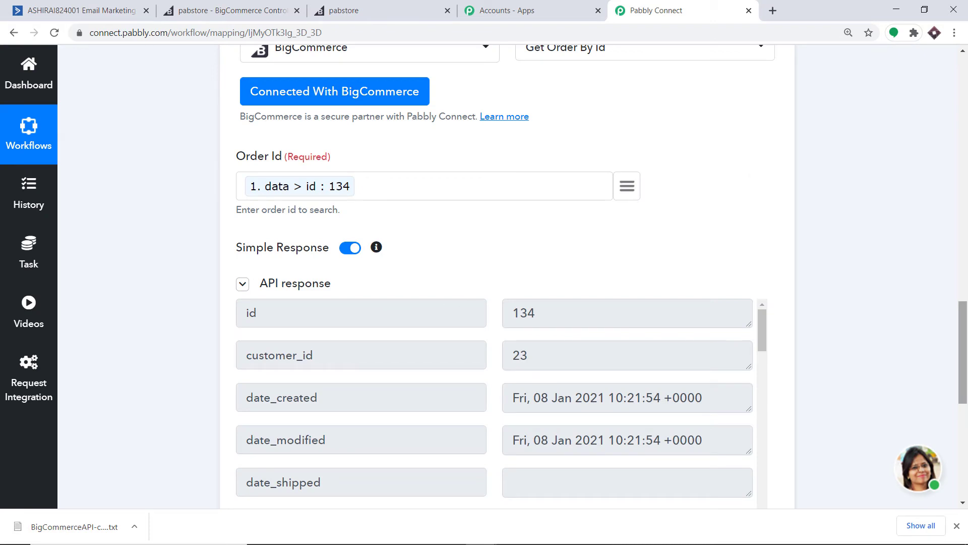
Examine the Get Order By Id response for the customer's billing name, address, phone and email fields
scroll(537, 204, "down", 5)
scroll(538, 203, "down", 20)
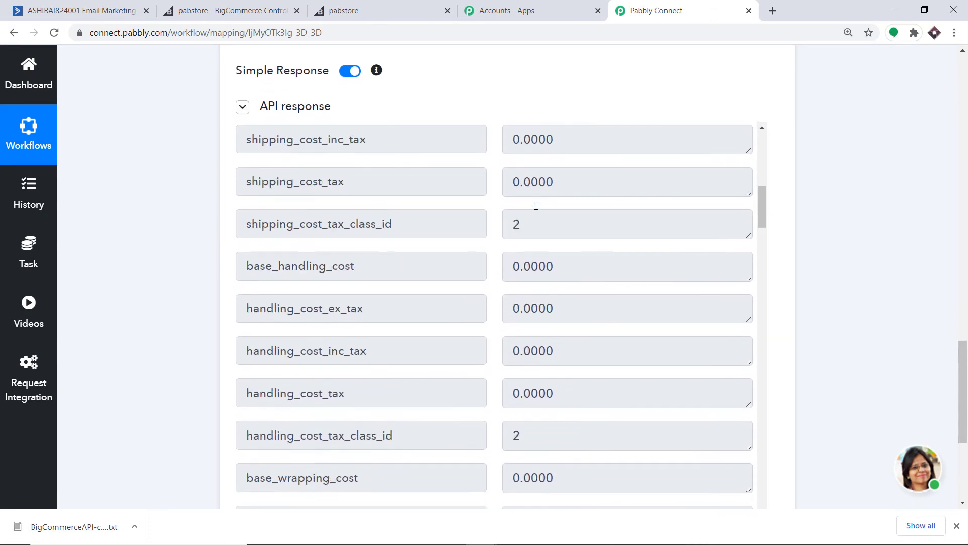
scroll(536, 210, "down", 15)
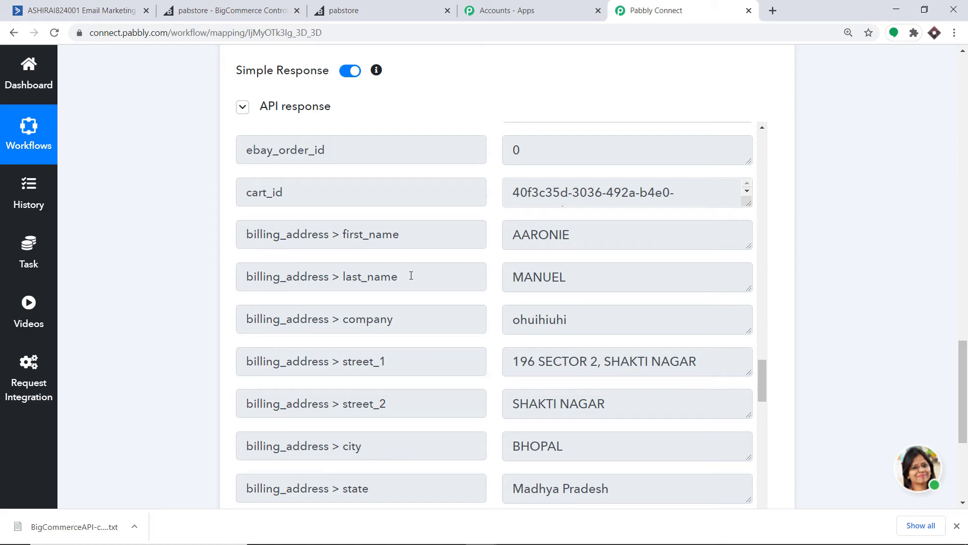
scroll(479, 277, "down", 1)
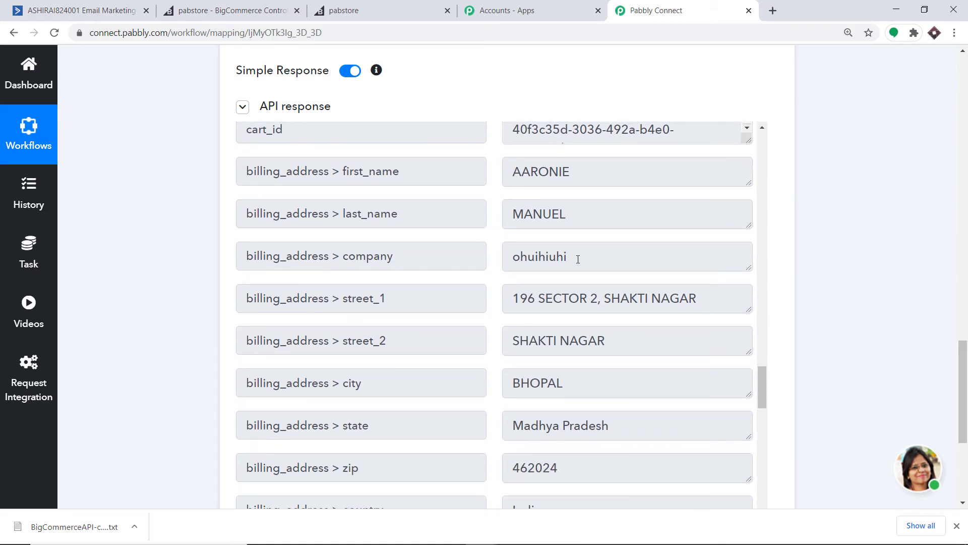
scroll(578, 258, "down", 1)
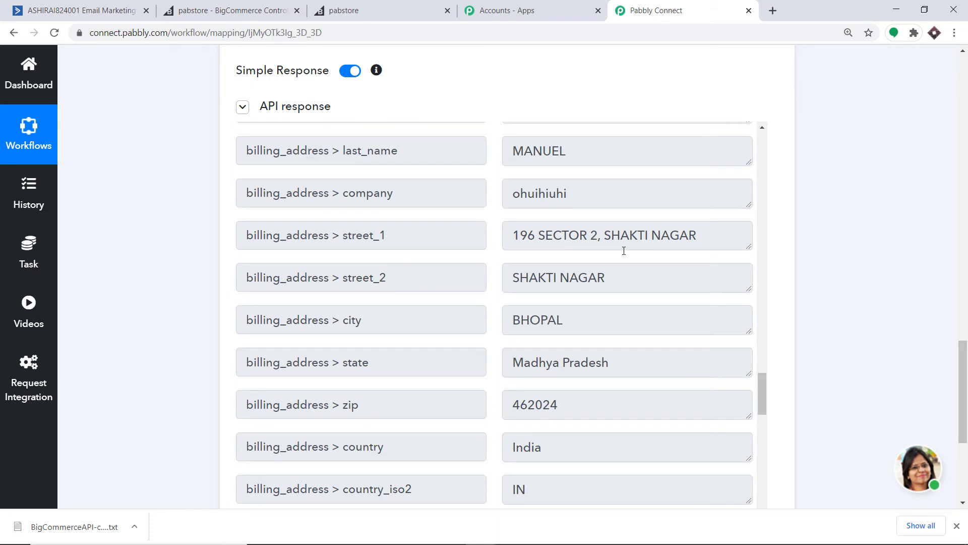
scroll(623, 251, "down", 1)
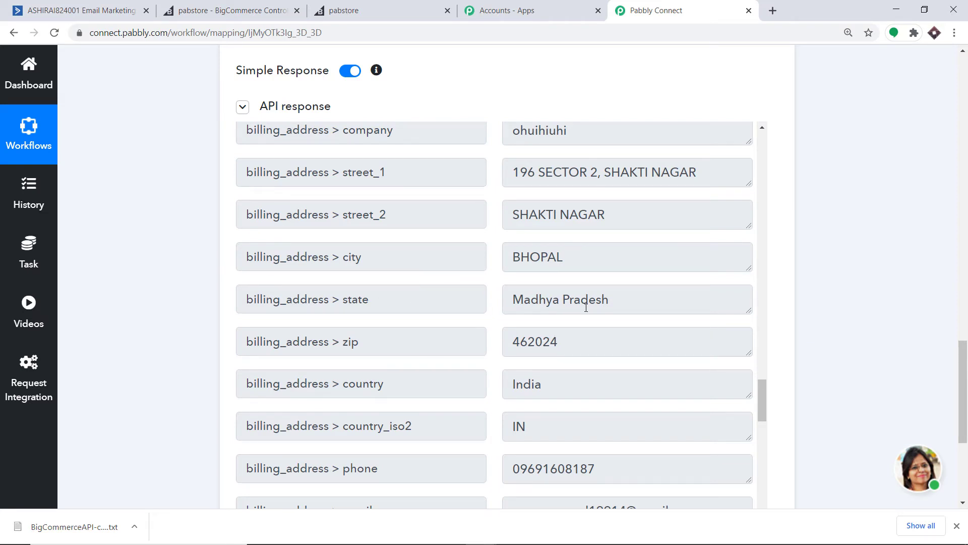
scroll(586, 307, "down", 2)
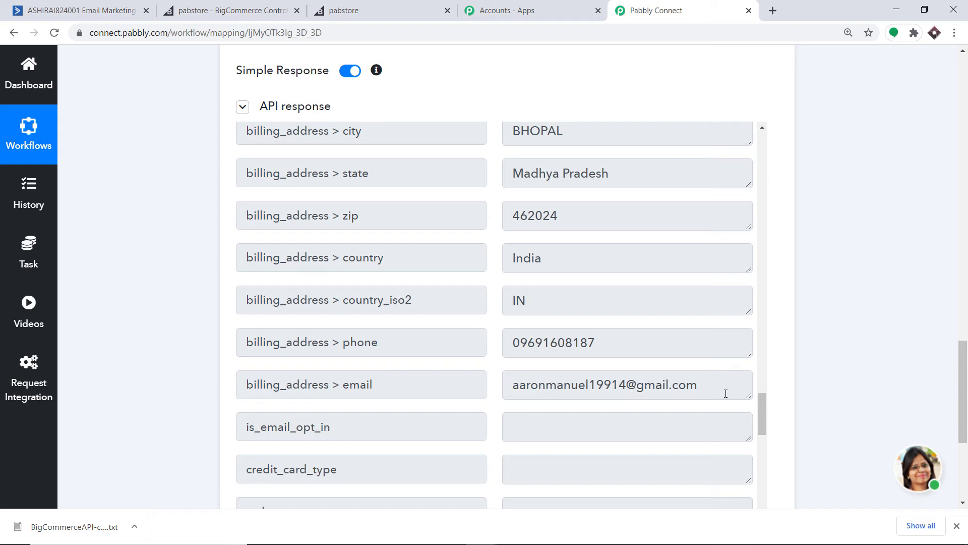
Add another action step below the BigCommerce Get Order By Id action
left_click_drag(965, 395, 966, 448)
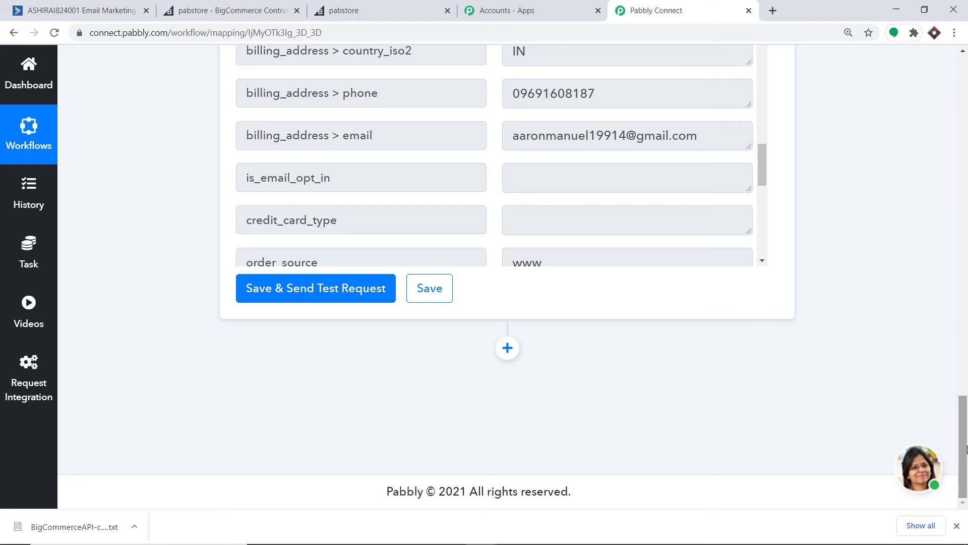
scroll(596, 259, "up", 5)
left_click(508, 402)
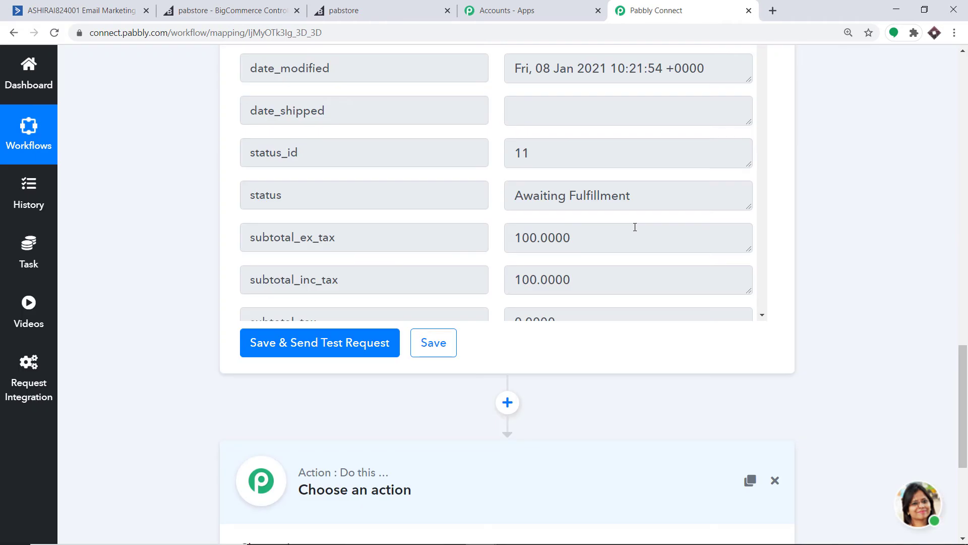
Choose ActiveCampaign as the new step's app and Create a Contact as its action event
scroll(634, 227, "down", 4)
left_click_drag(965, 401, 965, 468)
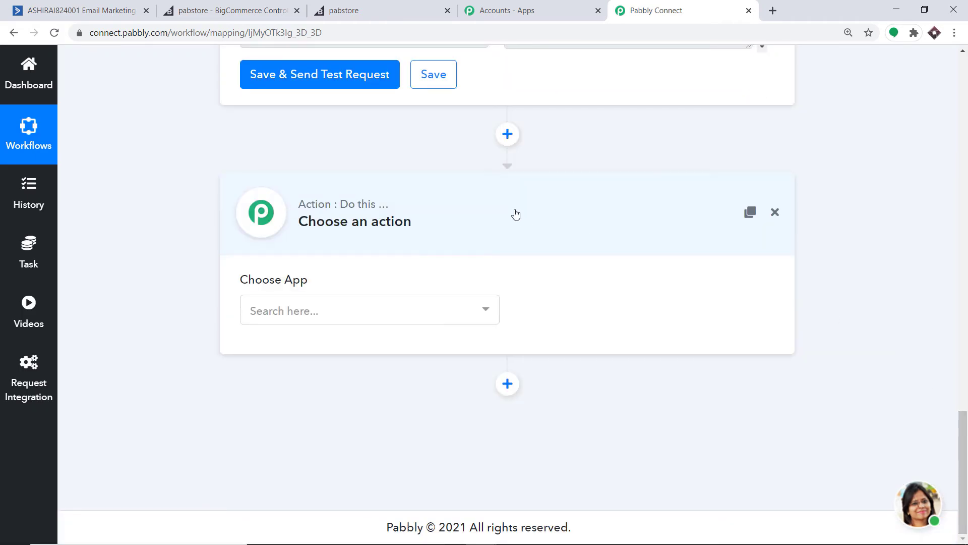
left_click(346, 310)
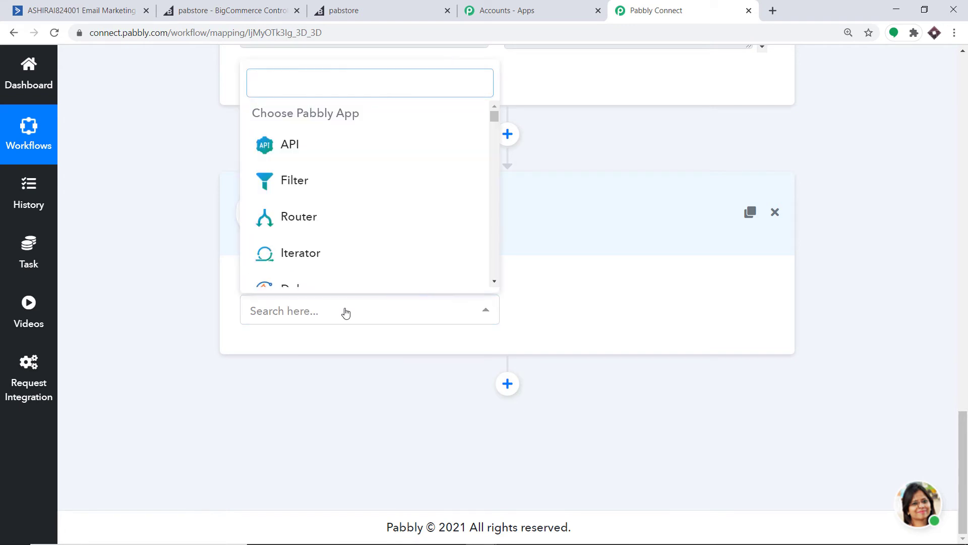
type("acti")
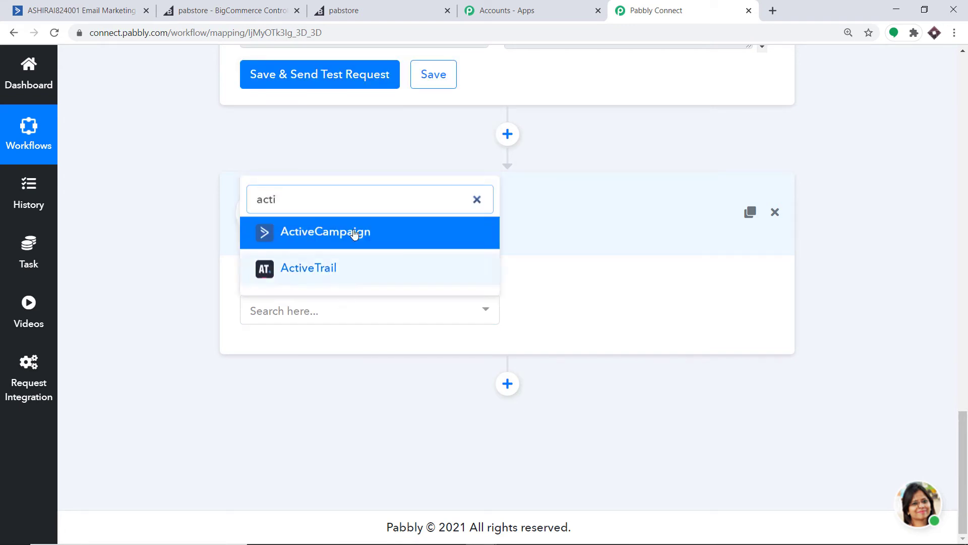
left_click(366, 242)
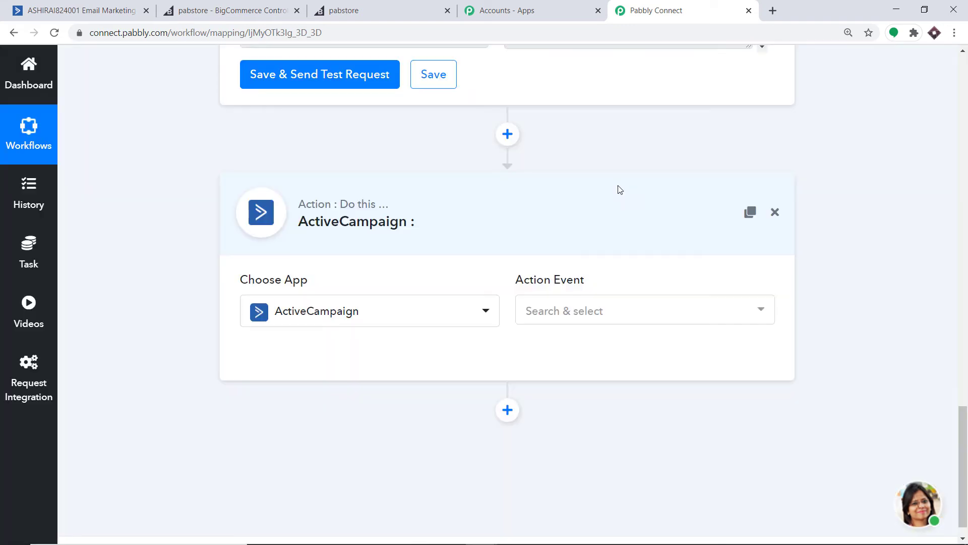
left_click(551, 311)
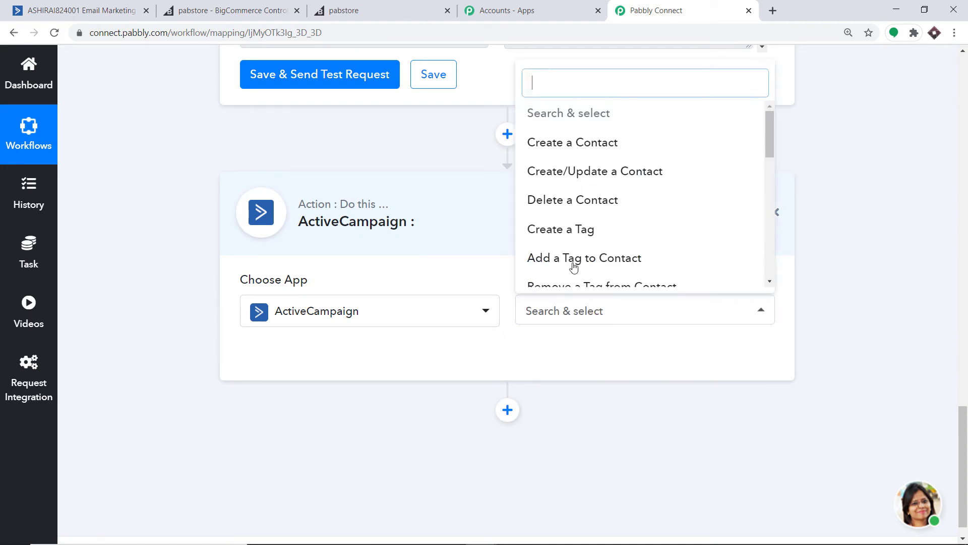
left_click(599, 143)
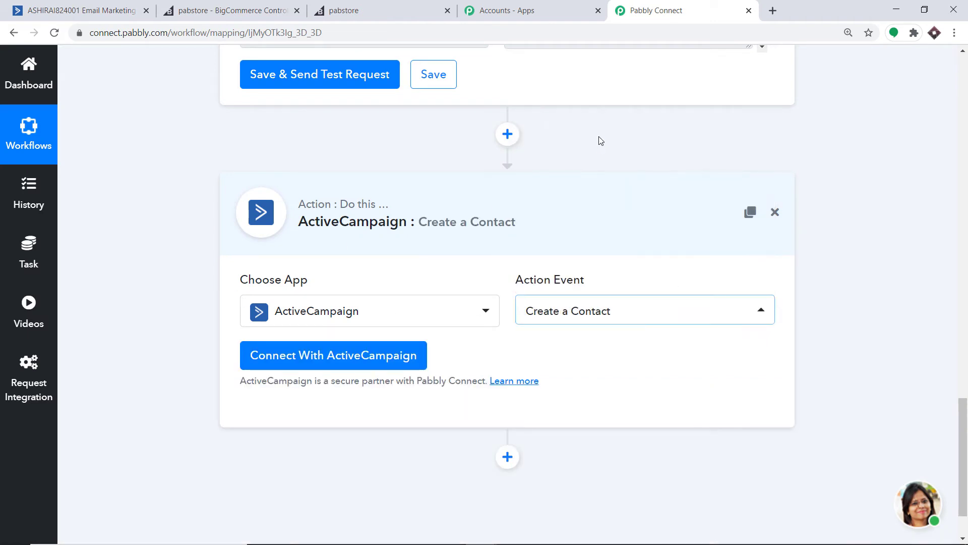
left_click(560, 312)
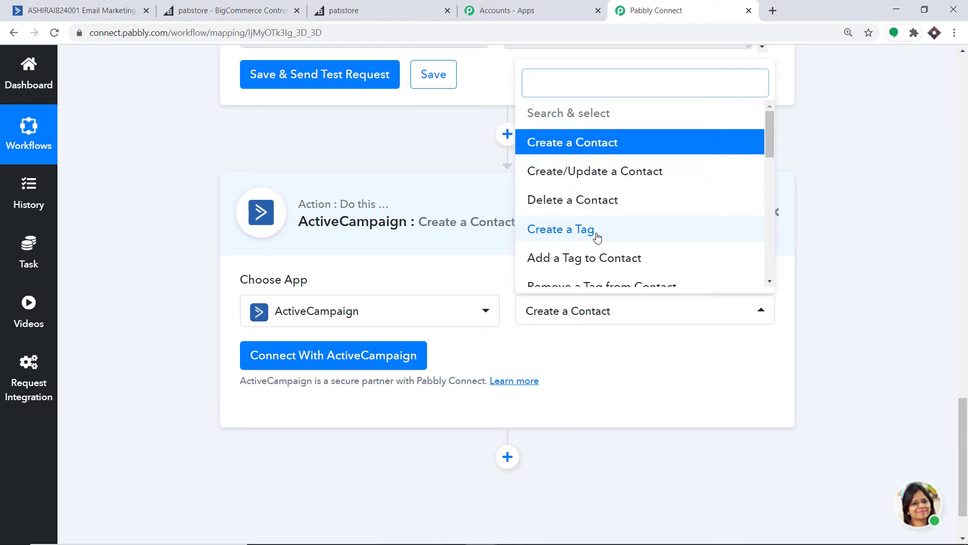
scroll(580, 181, "down", 5)
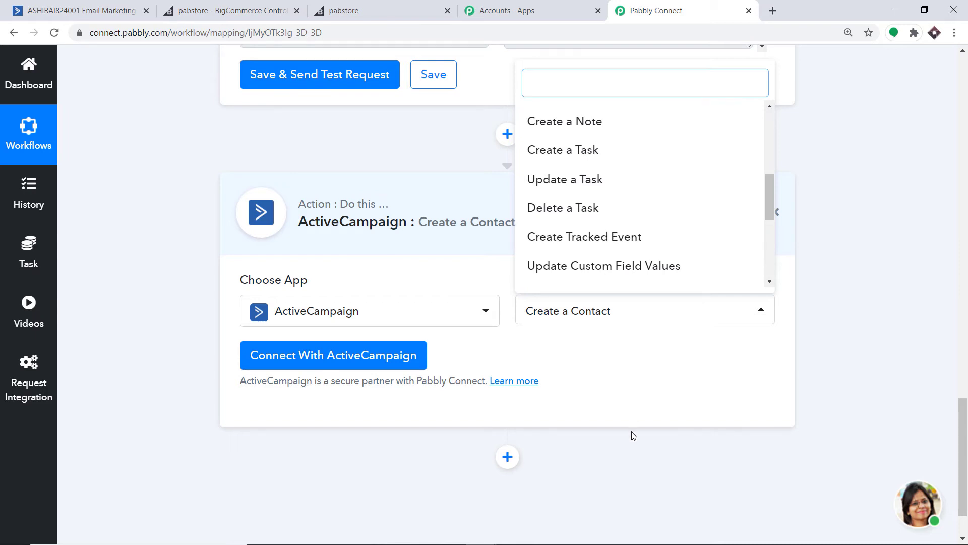
left_click(632, 364)
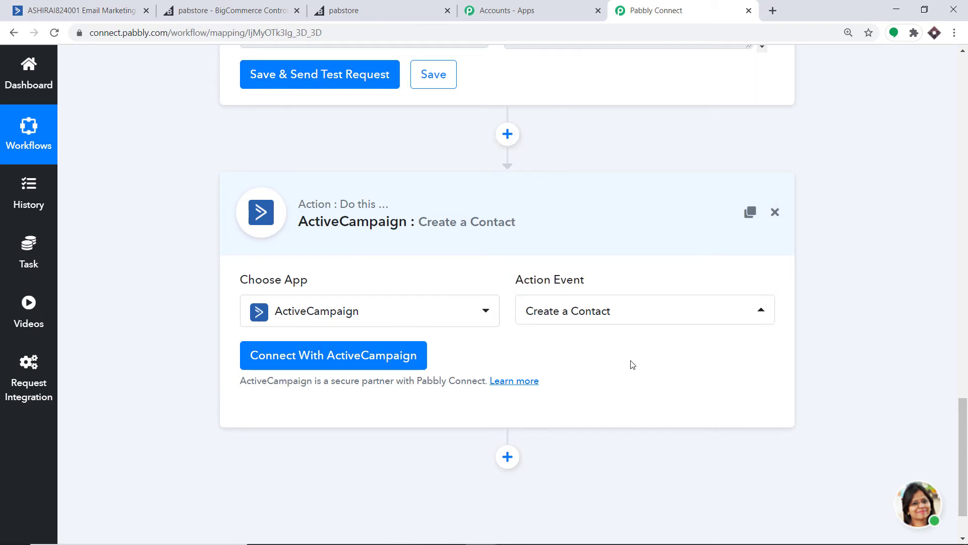
Open the new credentials form for connecting the Create a Contact action with ActiveCampaign
left_click(384, 368)
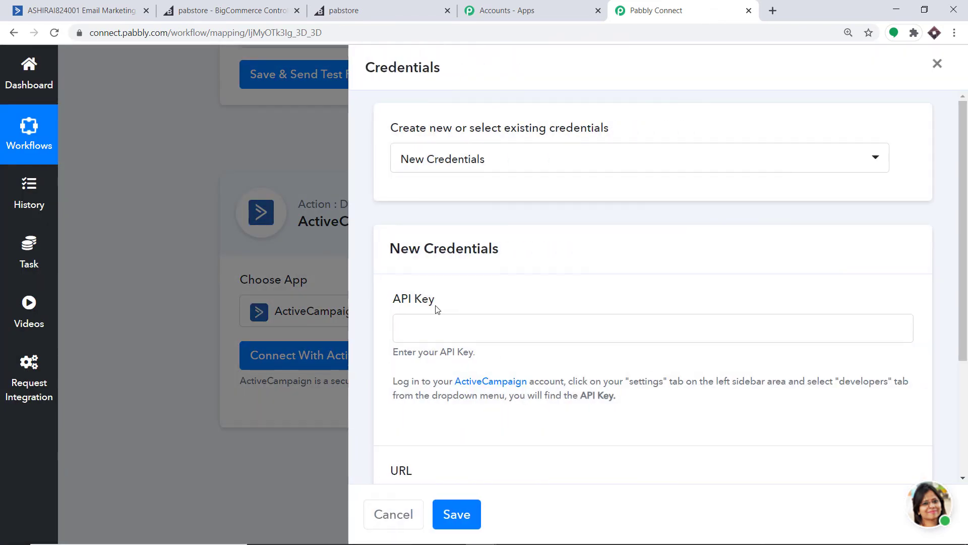
scroll(498, 257, "down", 2)
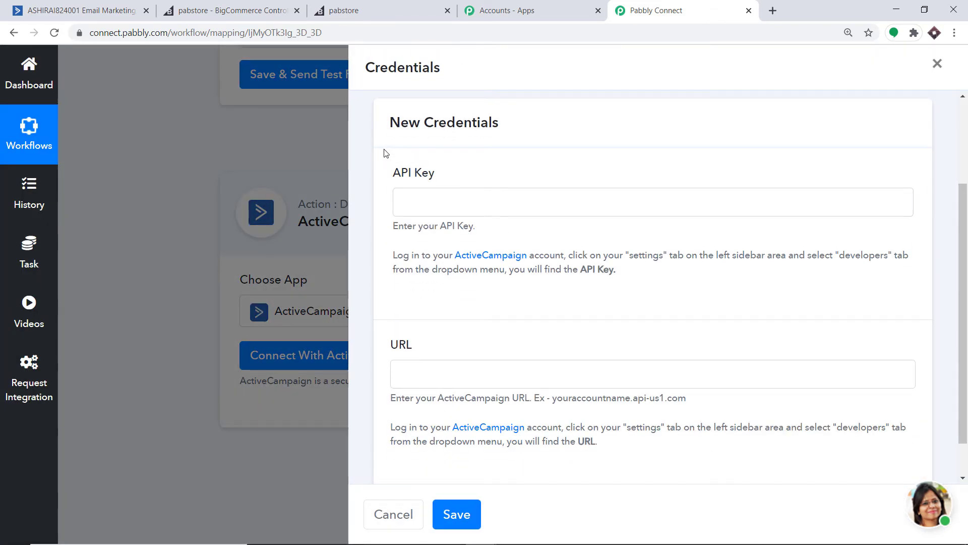
scroll(452, 155, "down", 1)
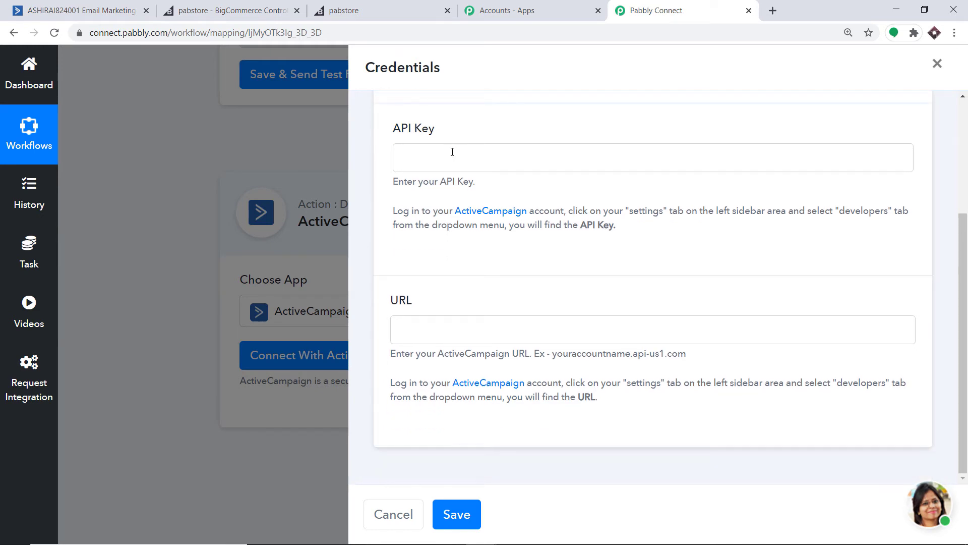
scroll(452, 152, "up", 1)
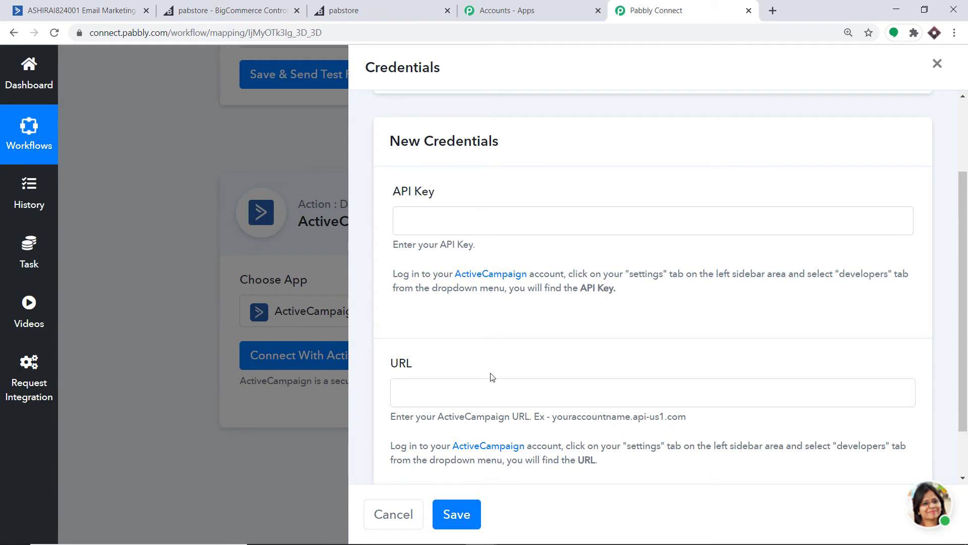
Switch to the ActiveCampaign account and open its Developer settings with the API access details
left_click(59, 6)
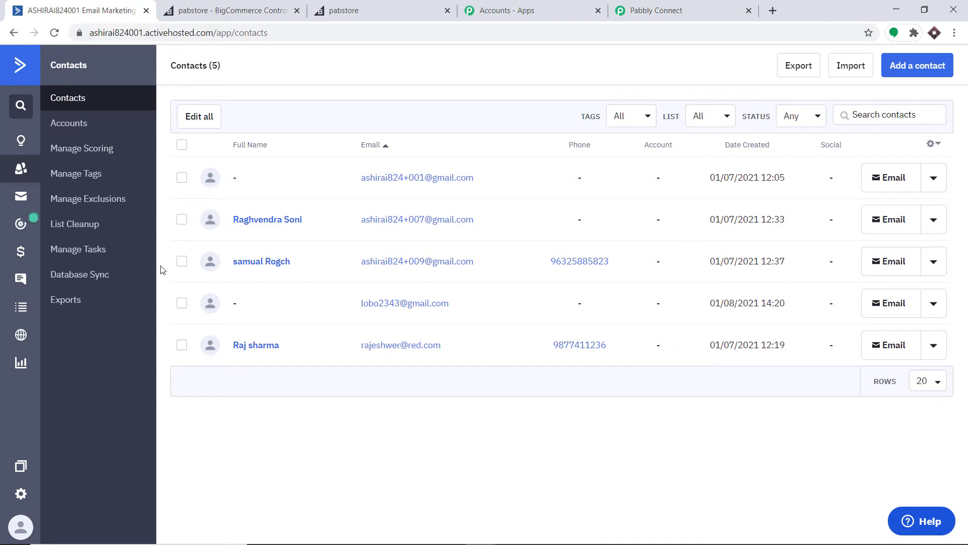
left_click(21, 495)
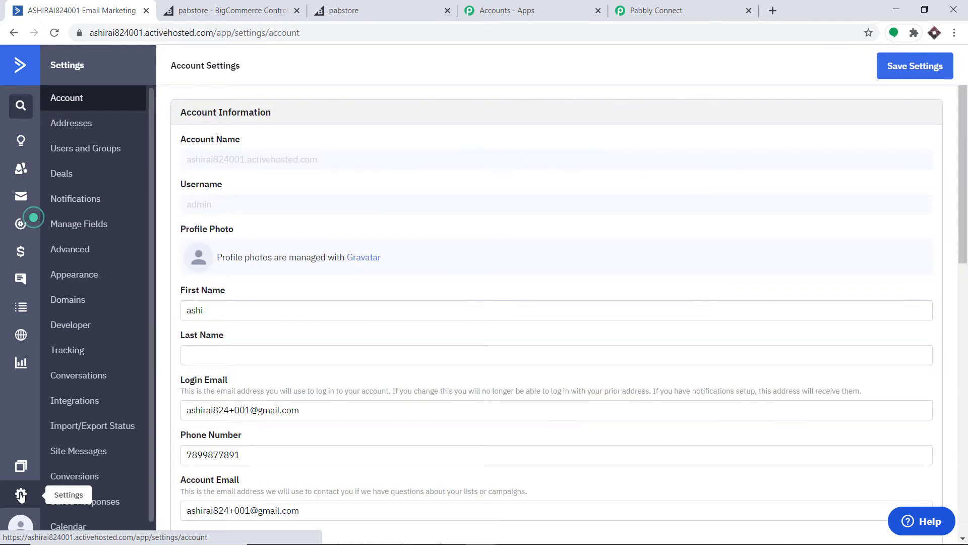
left_click(85, 329)
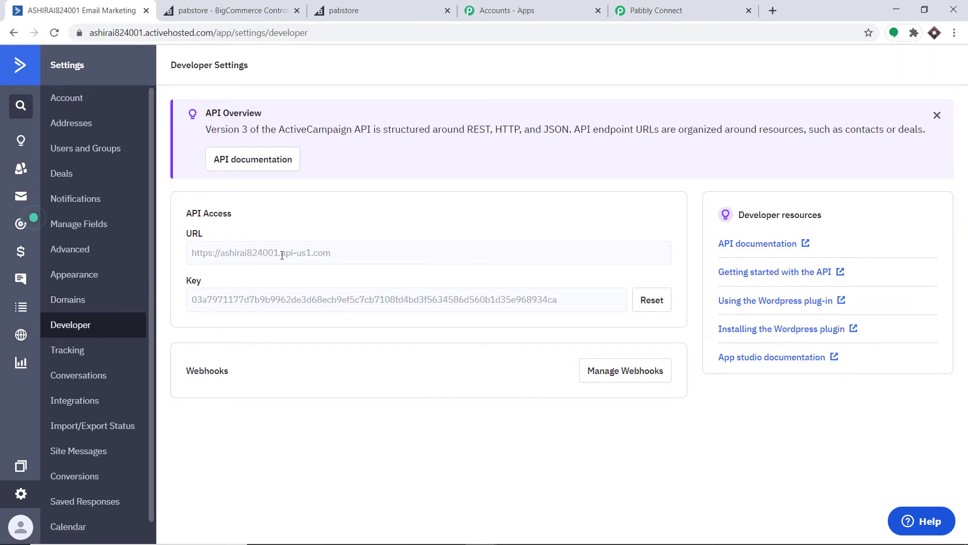
left_click_drag(334, 253, 227, 257)
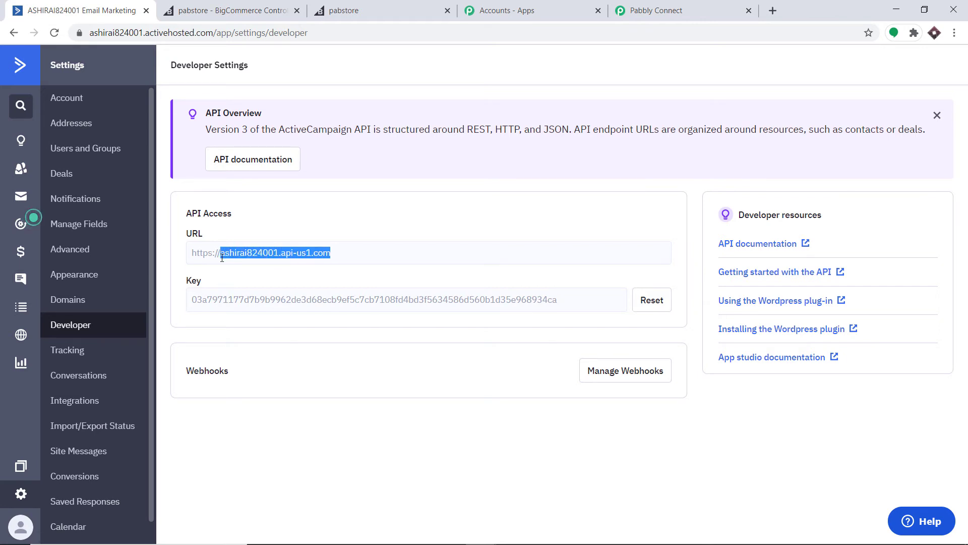
right_click(233, 254)
left_click(255, 263)
left_click(666, 11)
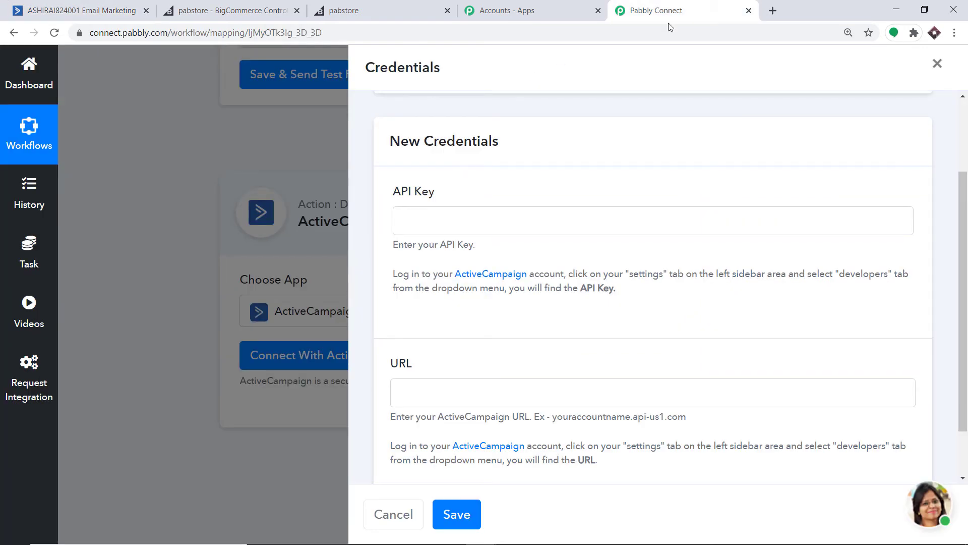
right_click(423, 388)
left_click(468, 287)
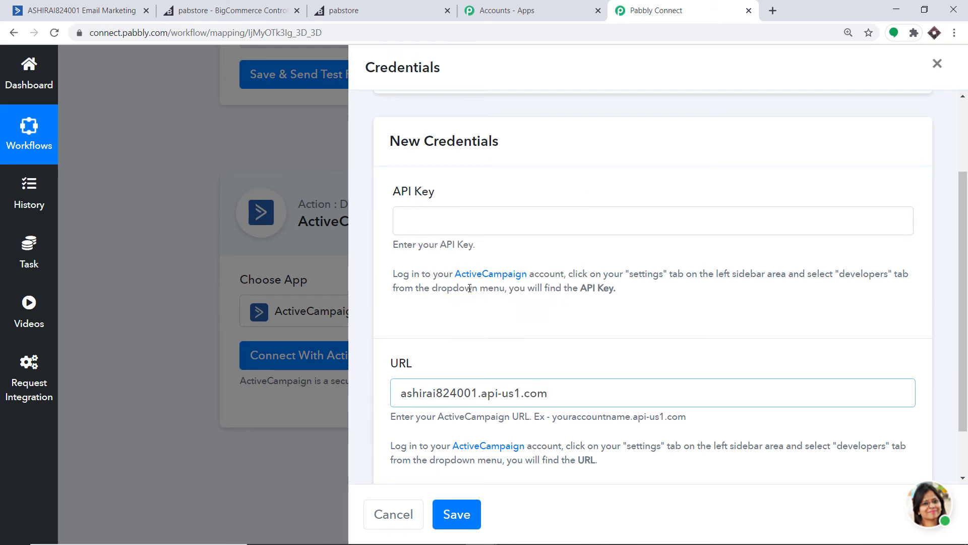
Copy the API key from ActiveCampaign's Developer settings into the API Key field of the Pabbly Connect credentials
left_click(98, 7)
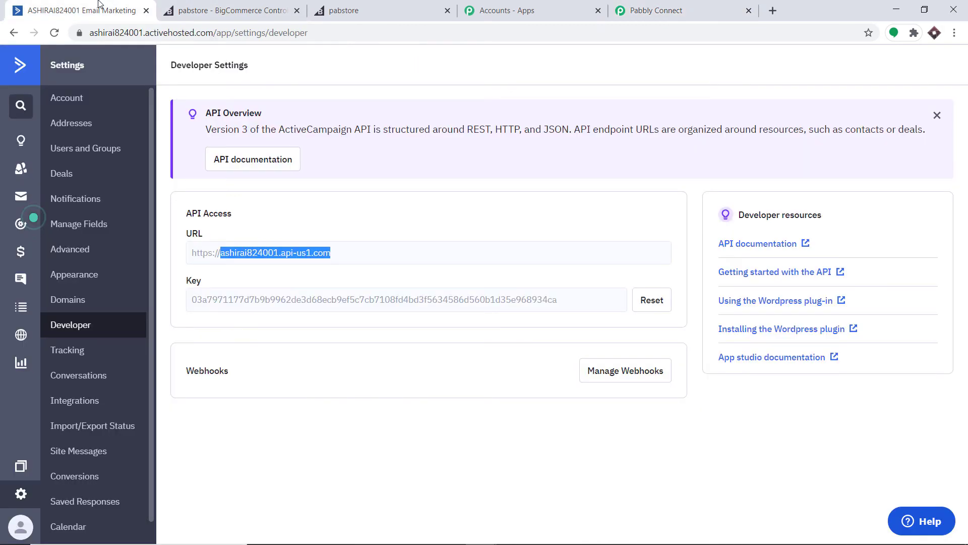
double_click(249, 299)
right_click(248, 299)
left_click(258, 306)
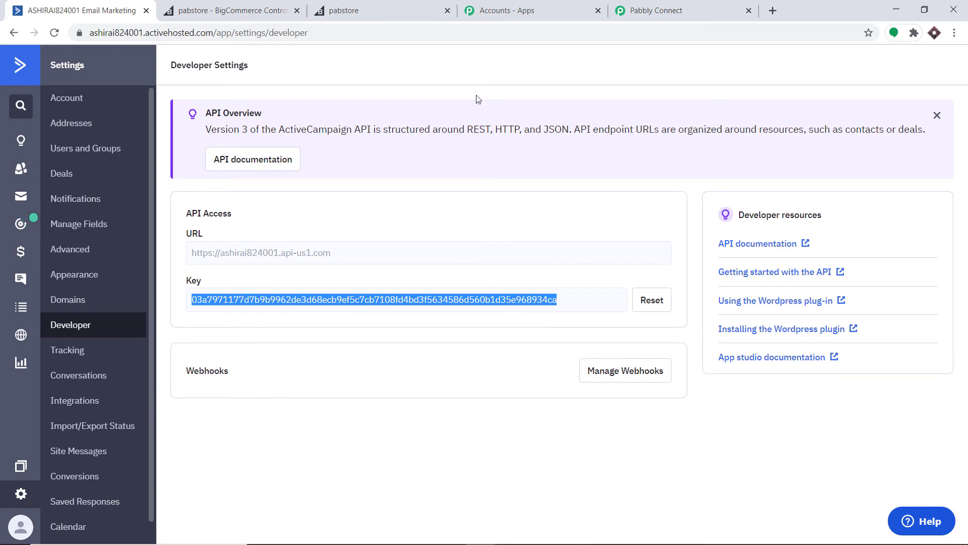
left_click(656, 10)
right_click(422, 223)
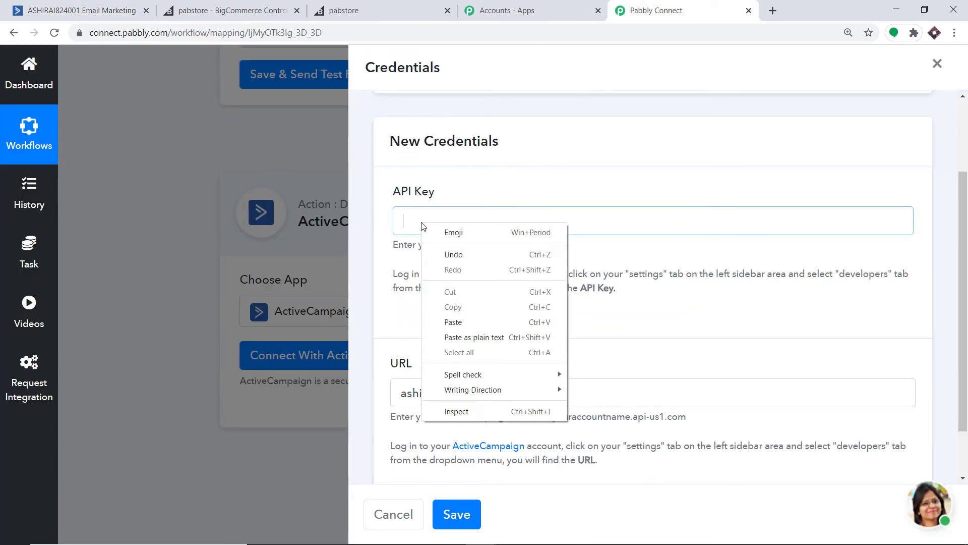
left_click(462, 324)
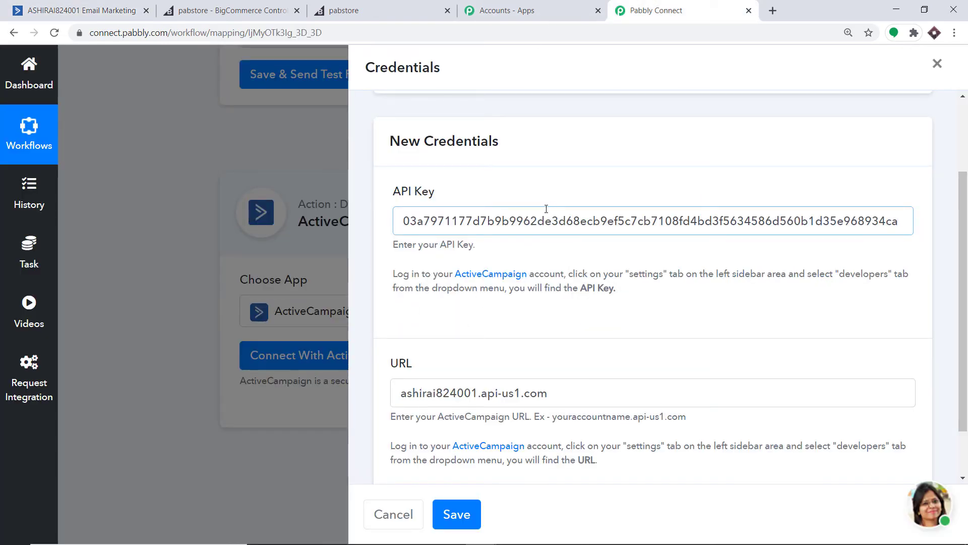
Save the new credentials to connect the Create a Contact action with ActiveCampaign
scroll(426, 307, "down", 2)
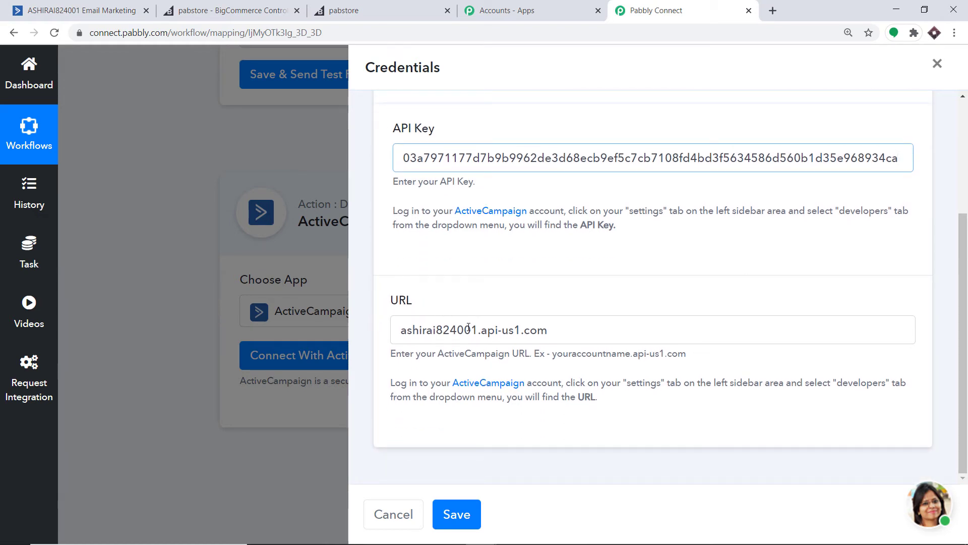
left_click(442, 514)
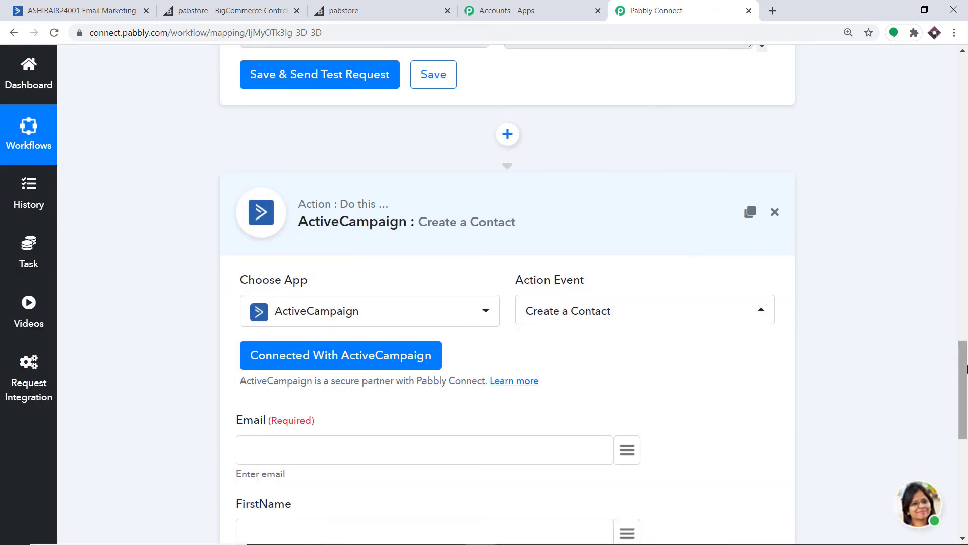
left_click_drag(965, 378, 966, 385)
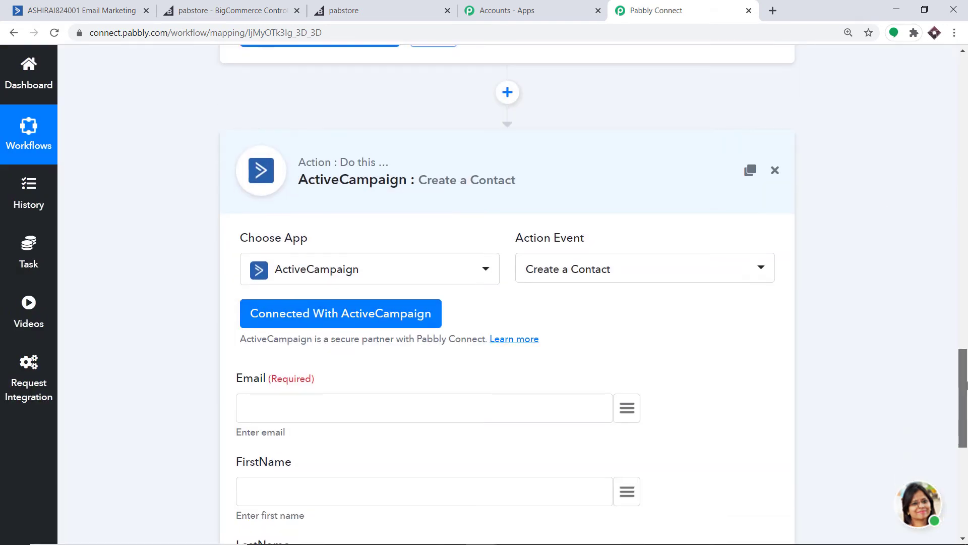
scroll(963, 388, "down", 3)
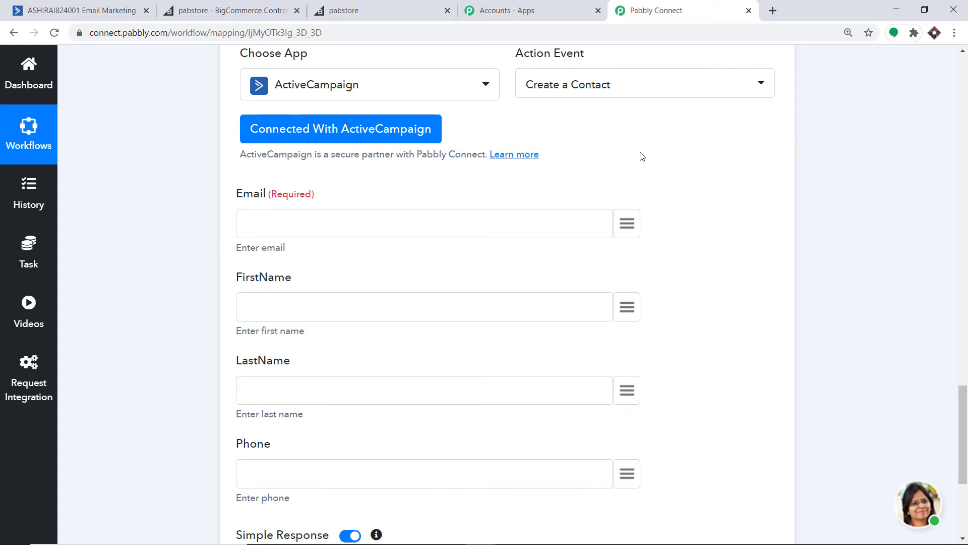
Map the contact's Email field to billing_address > email from the BigCommerce Get Order By Id response
left_click(629, 227)
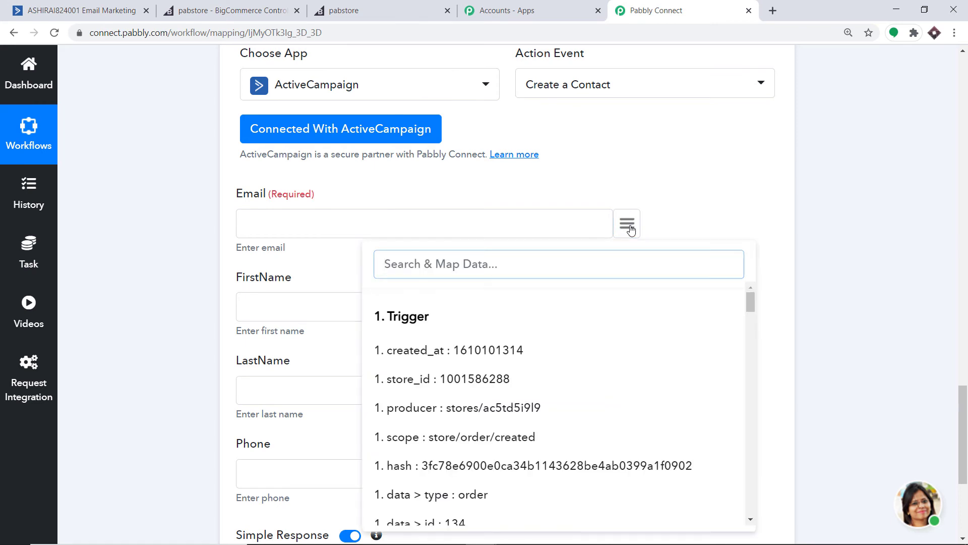
type("ema")
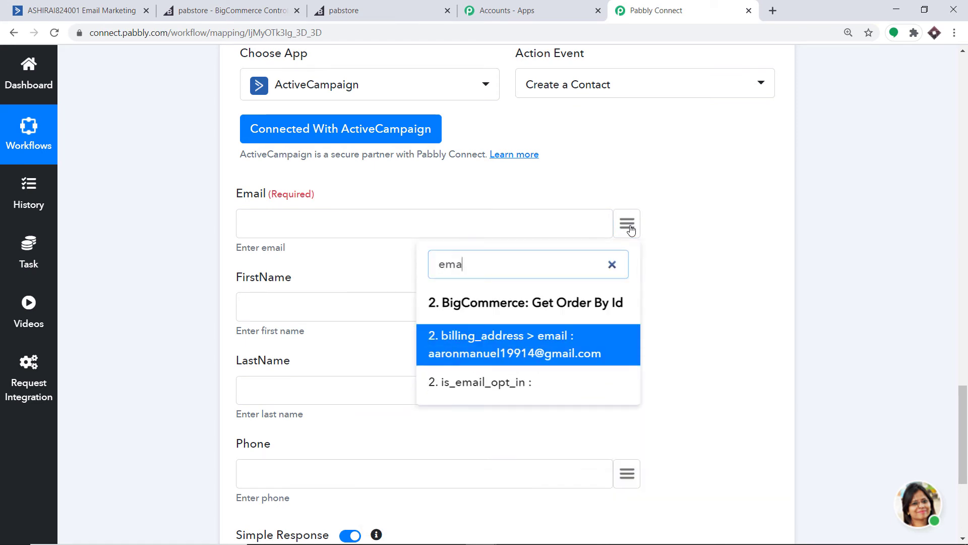
type("il")
left_click(562, 338)
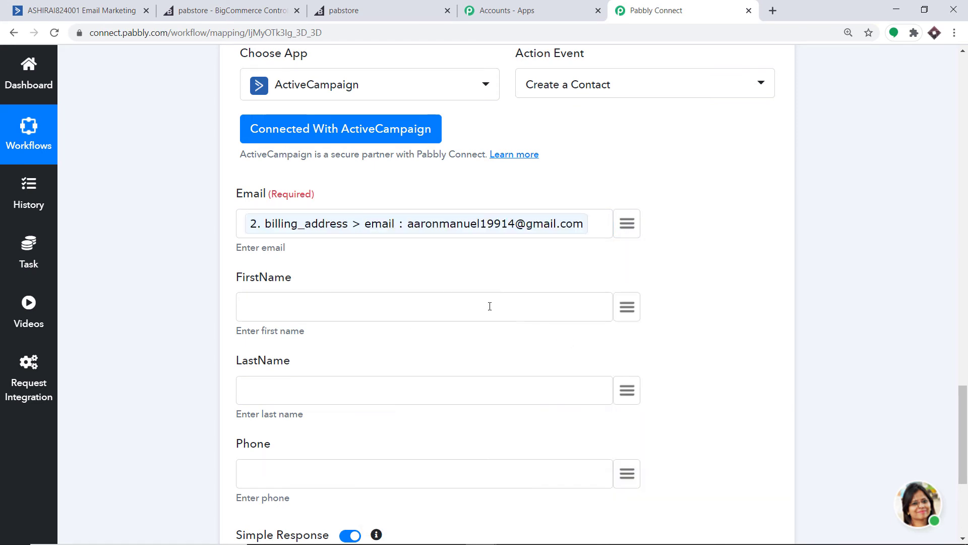
Map FirstName to billing_address > first_name and LastName to billing_address > last_name from the Get Order By Id response
scroll(376, 313, "down", 1)
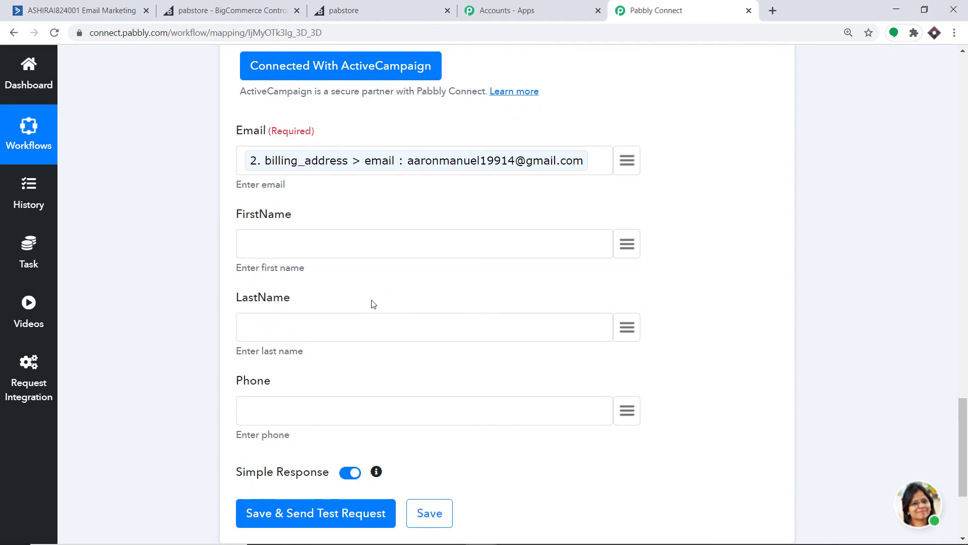
left_click(627, 244)
type("name")
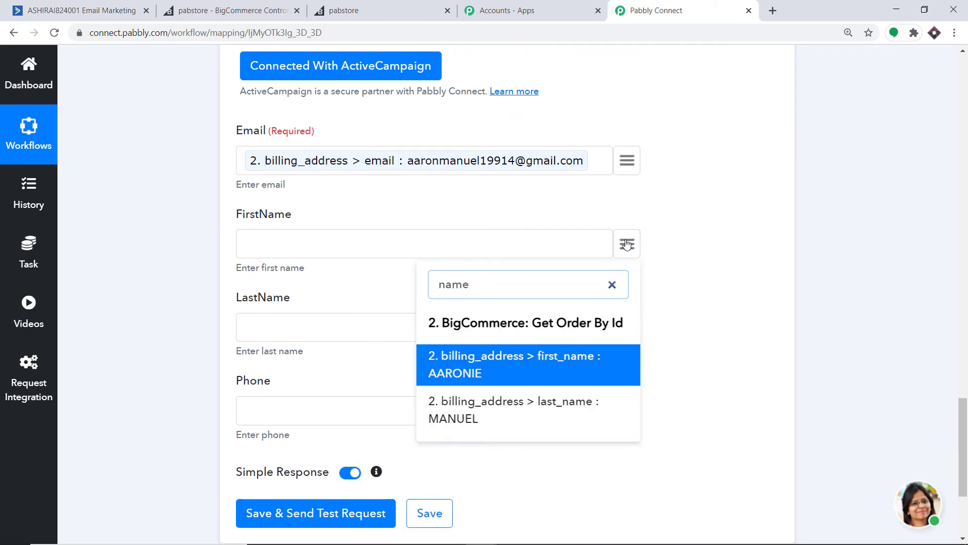
left_click(568, 356)
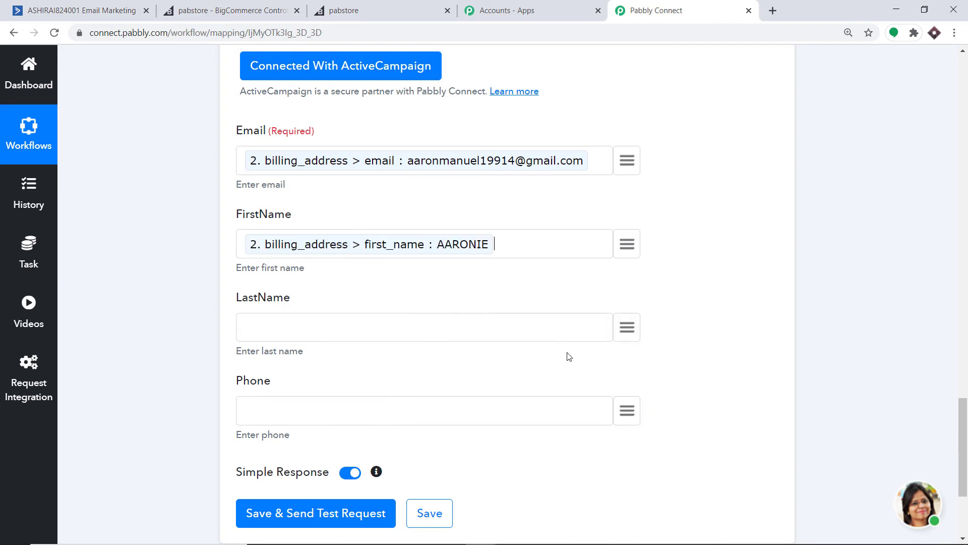
scroll(645, 259, "down", 1)
left_click(634, 264)
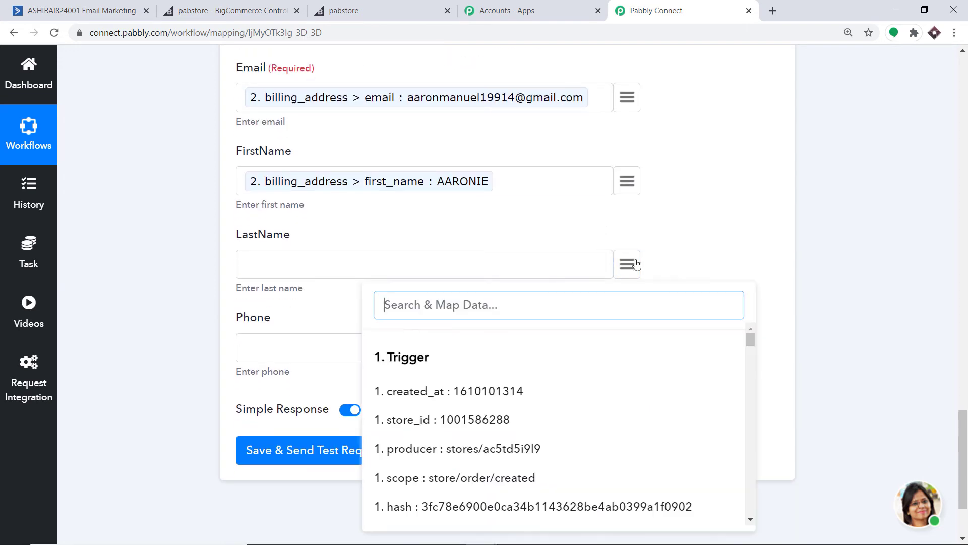
type("last")
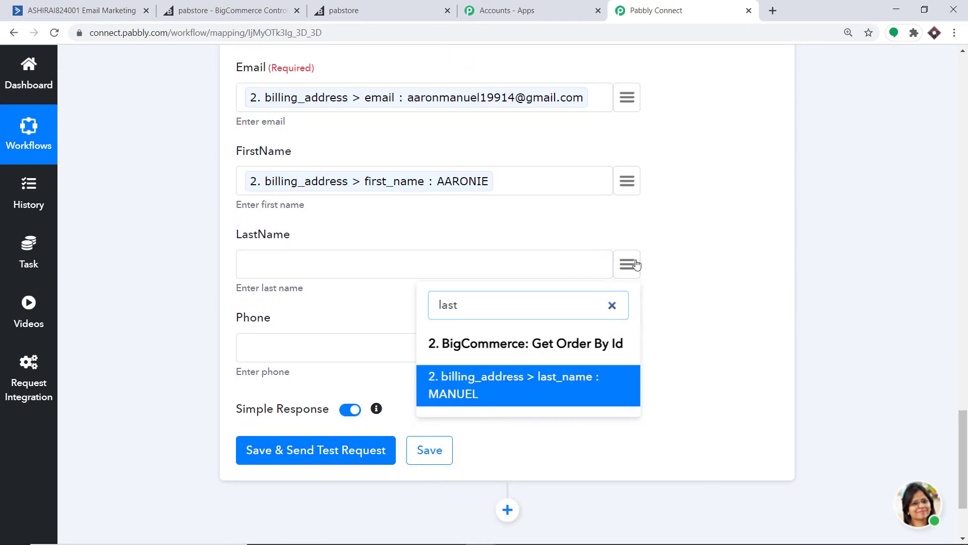
left_click(460, 377)
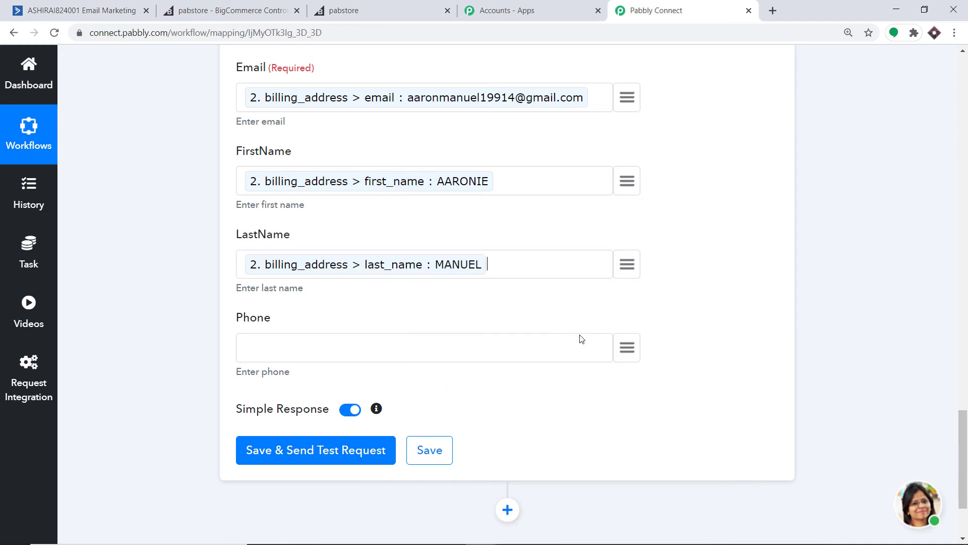
Map the contact's Phone field to billing_address > phone from the Get Order By Id response
left_click(628, 348)
type("phone")
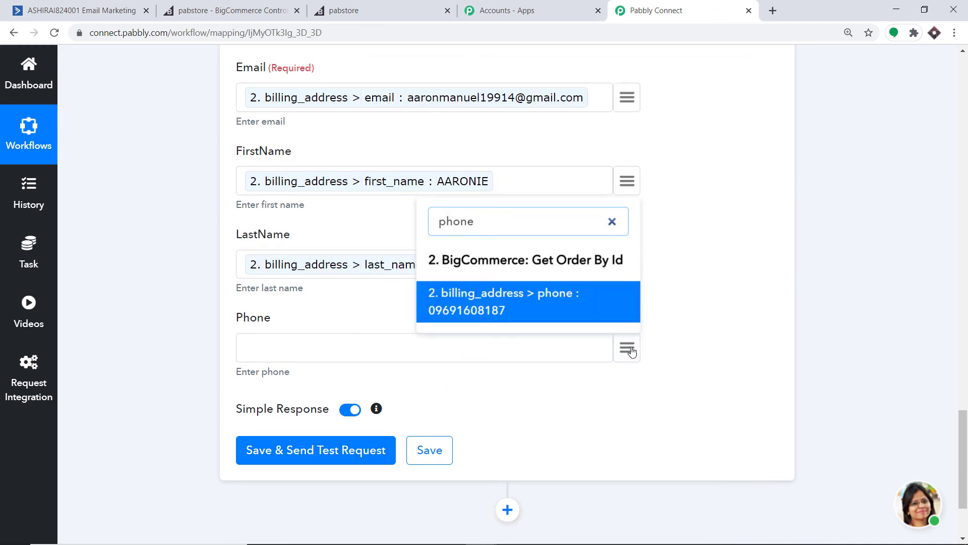
left_click(558, 316)
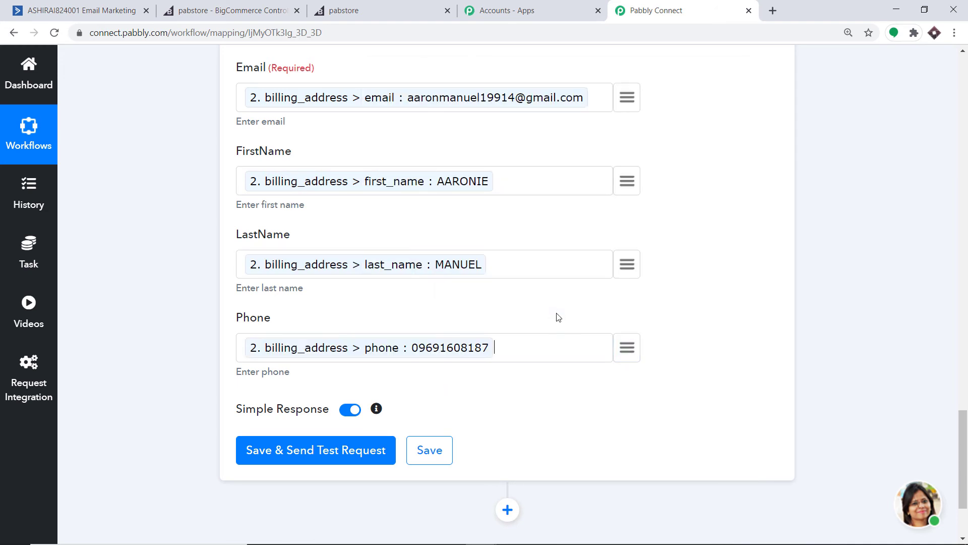
Review the mapped contact fields, then save the Create a Contact action and send a test request
scroll(423, 209, "up", 2)
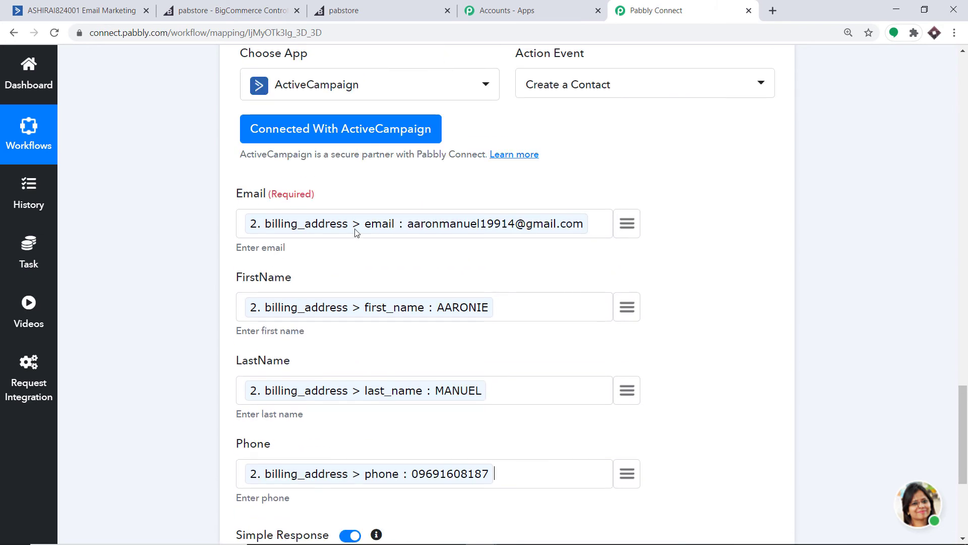
scroll(418, 278, "down", 2)
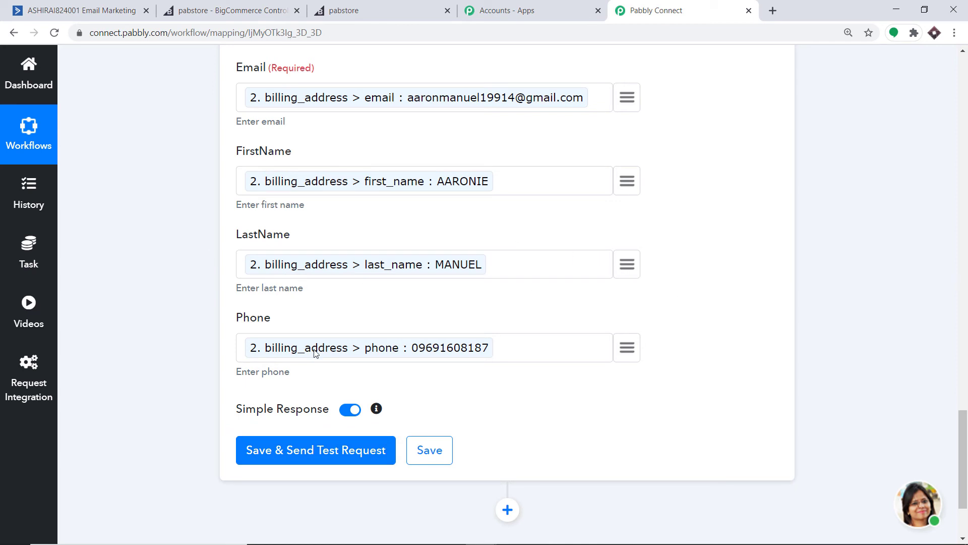
scroll(432, 341, "down", 1)
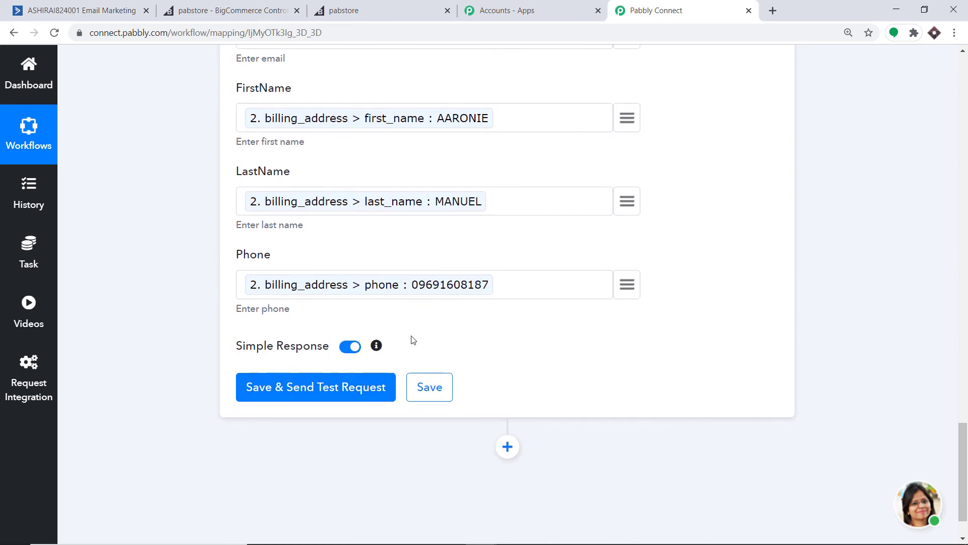
left_click(309, 401)
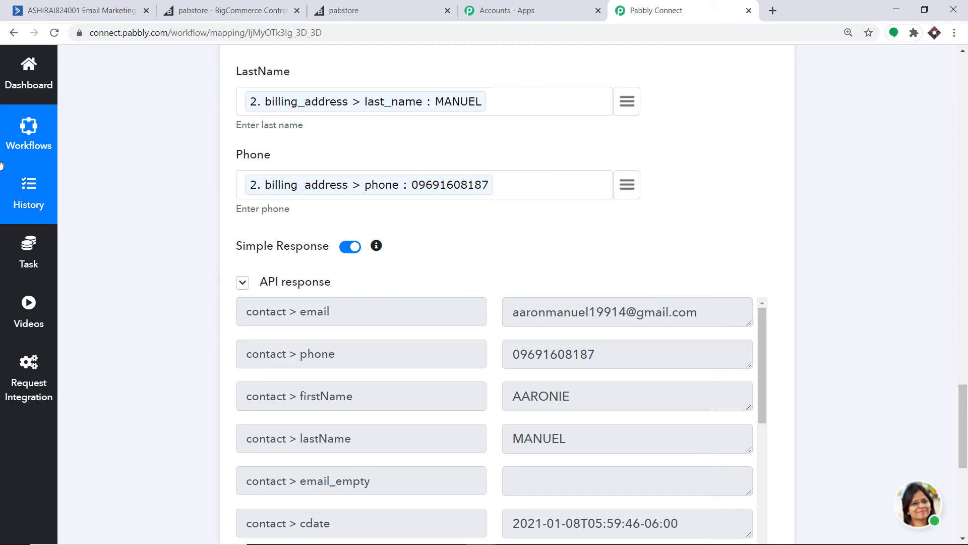
Switch to ActiveCampaign and reload the Contacts list to check for the test contact
left_click(54, 10)
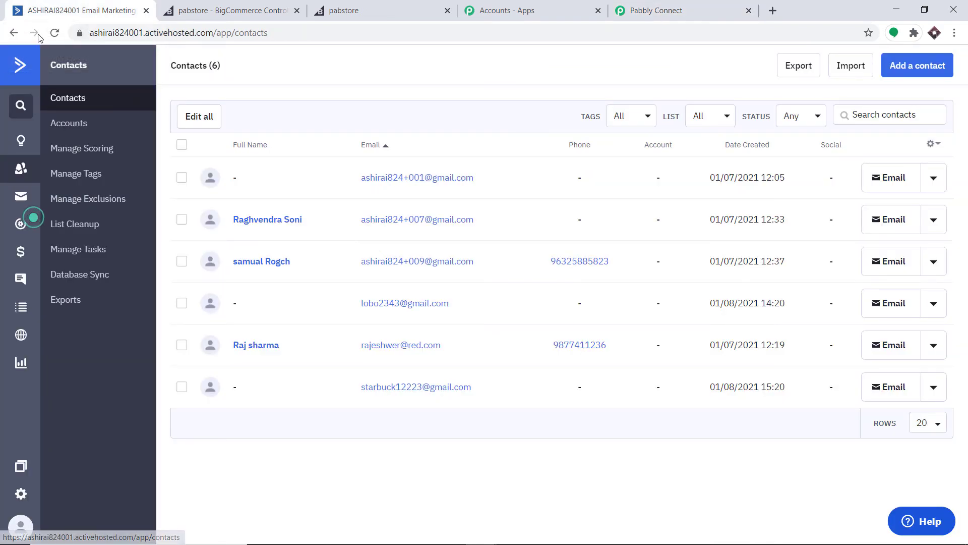
left_click(54, 33)
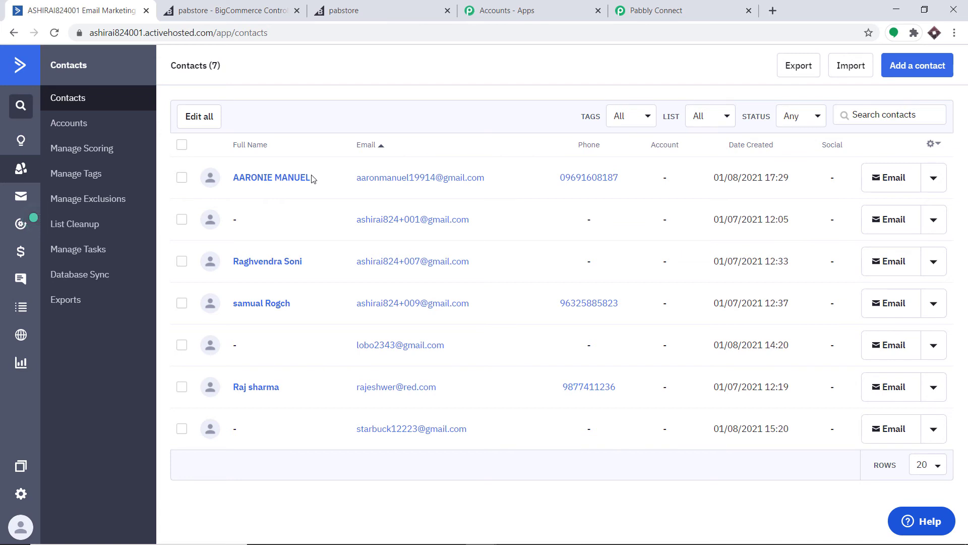
Switch back to Pabbly Connect and collapse the trigger and both action steps to review the whole workflow
left_click(688, 4)
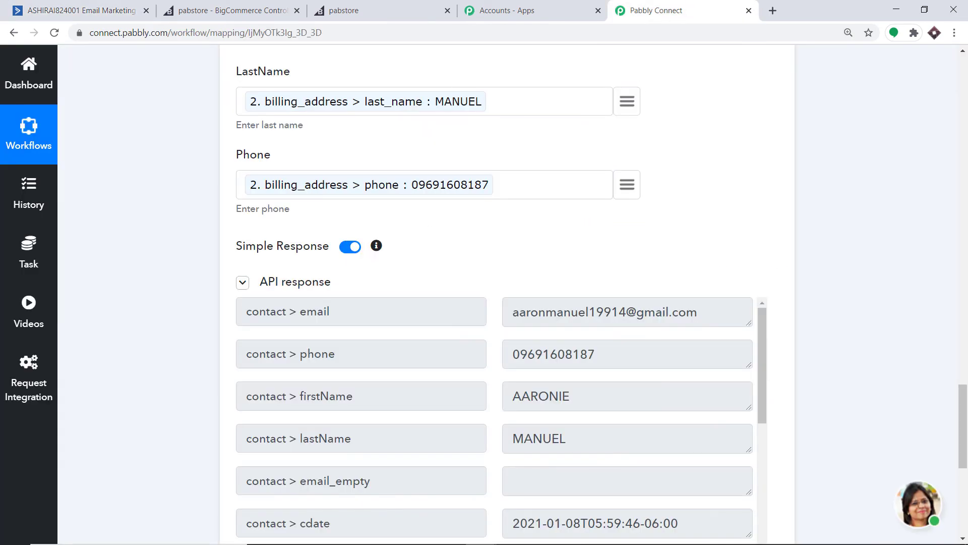
scroll(504, 293, "up", 15)
scroll(735, 292, "down", 7)
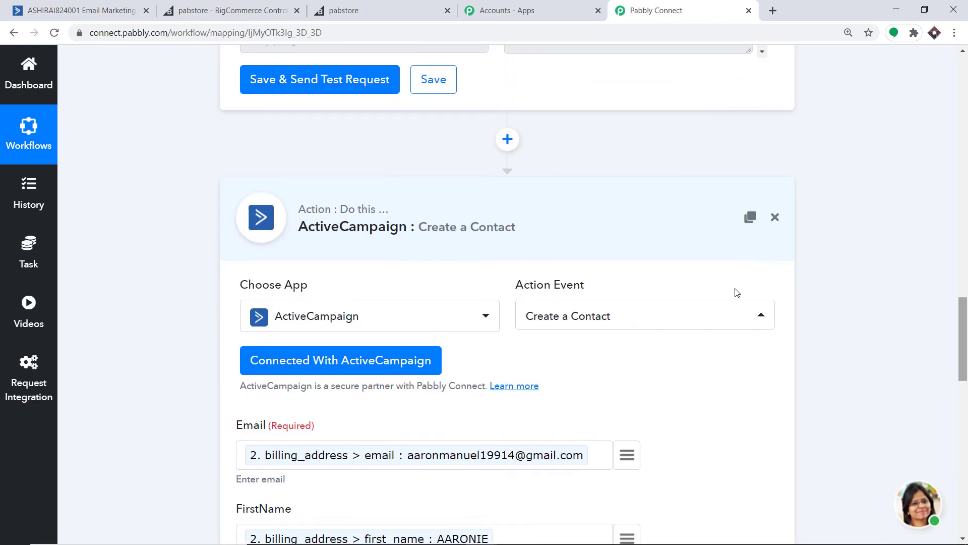
left_click(357, 239)
scroll(504, 303, "up", 10)
left_click_drag(958, 279, 958, 246)
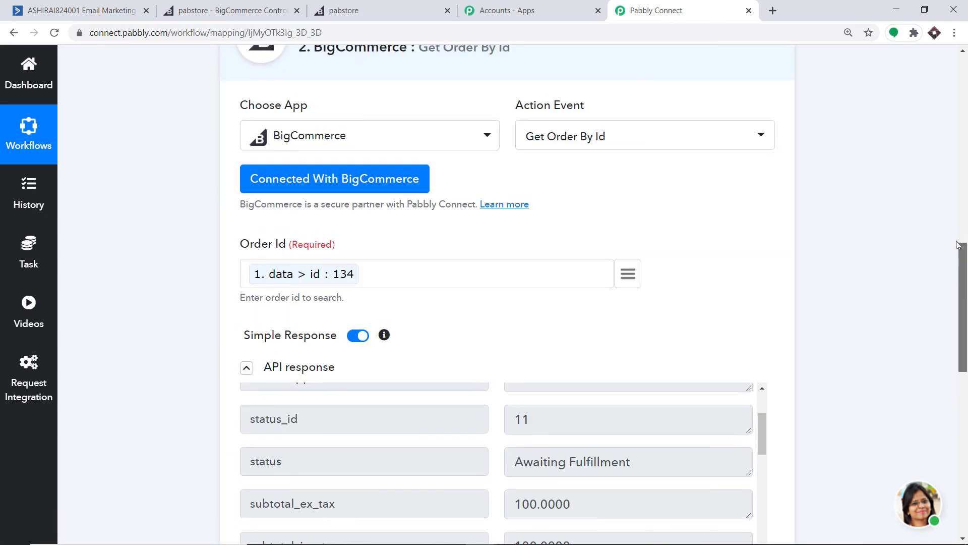
scroll(793, 158, "up", 3)
left_click(503, 201)
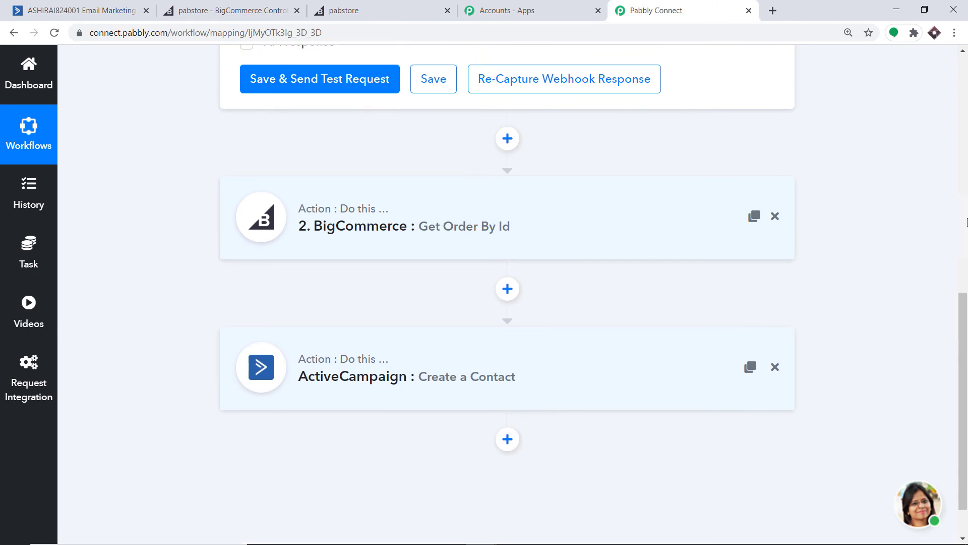
scroll(449, 171, "up", 9)
left_click(449, 172)
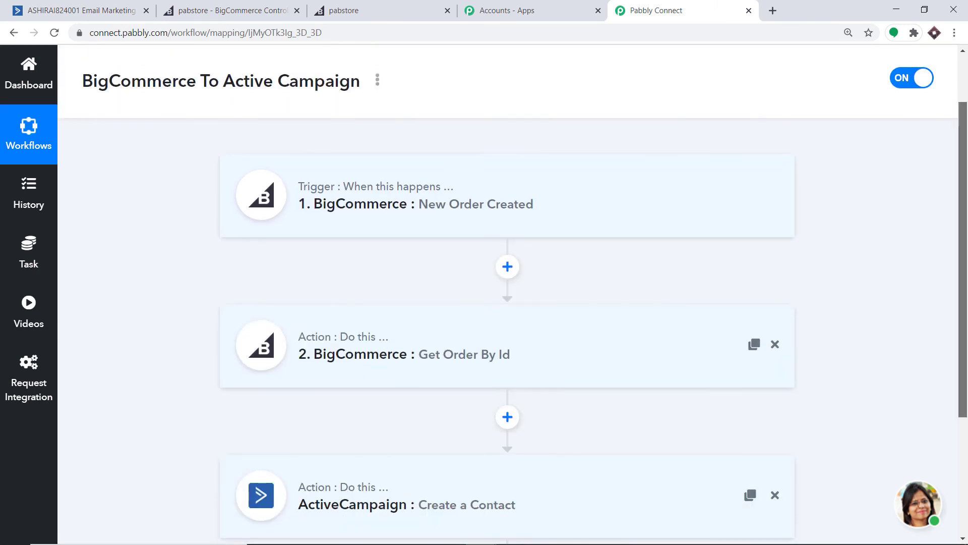
scroll(920, 183, "down", 2)
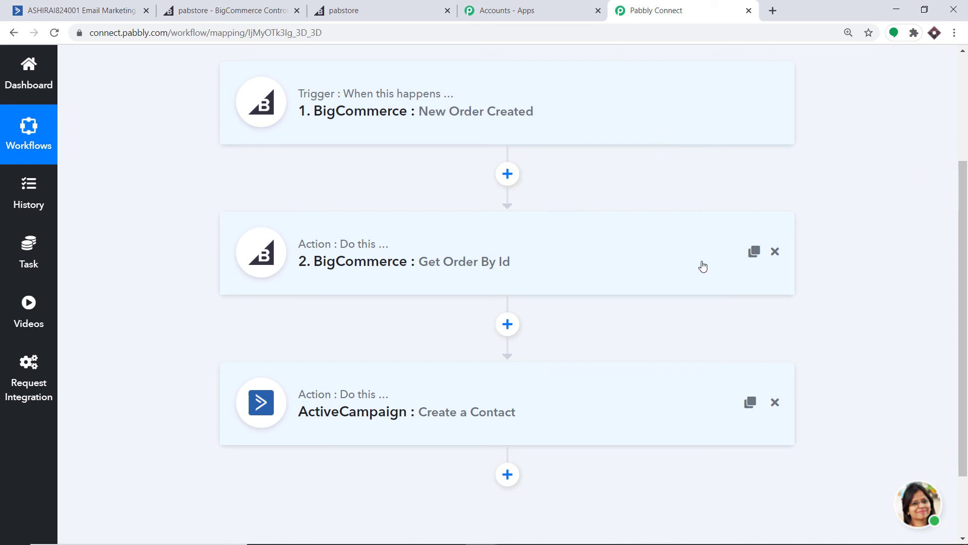
scroll(630, 263, "down", 1)
scroll(630, 263, "down", 1)
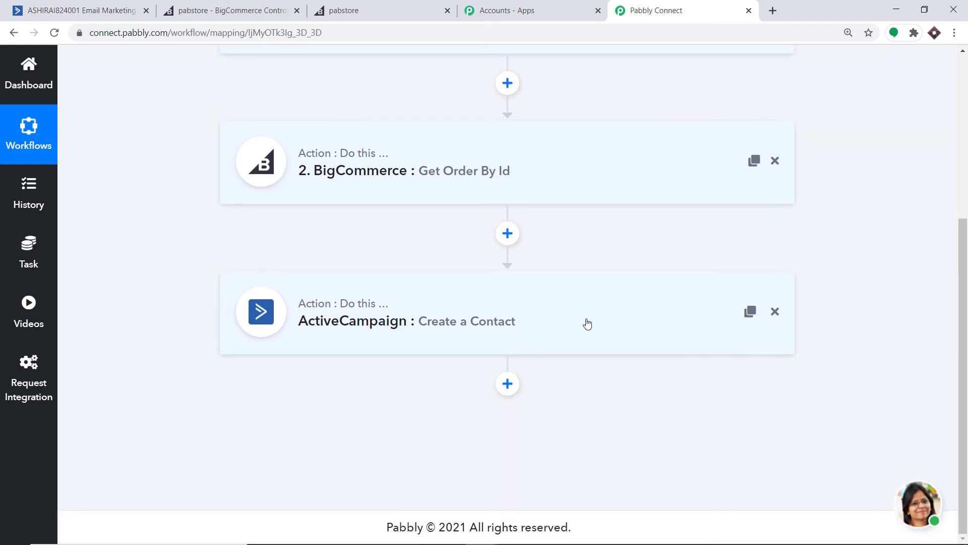
scroll(675, 317, "up", 2)
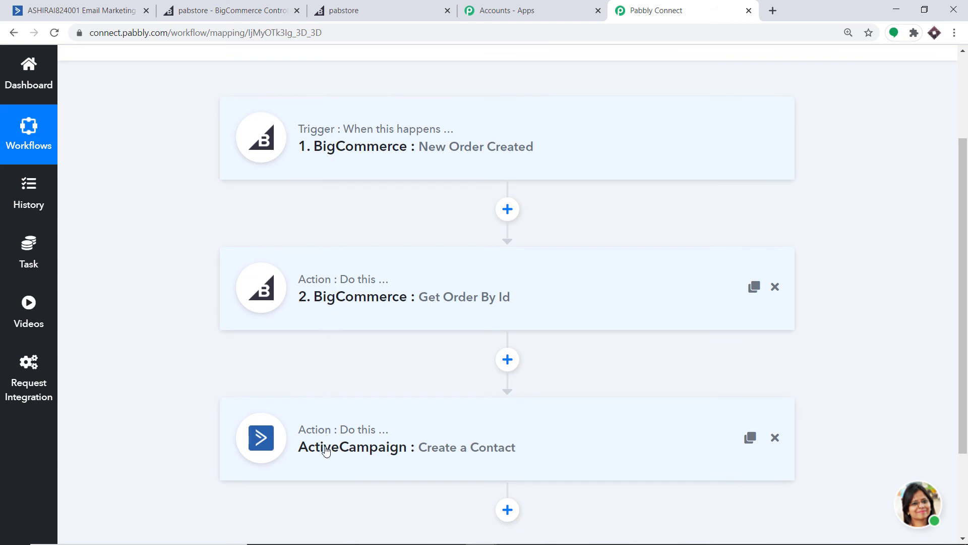
Switch to the BigCommerce control panel, dismiss the API credentials, and open the pabstore storefront
left_click(262, 8)
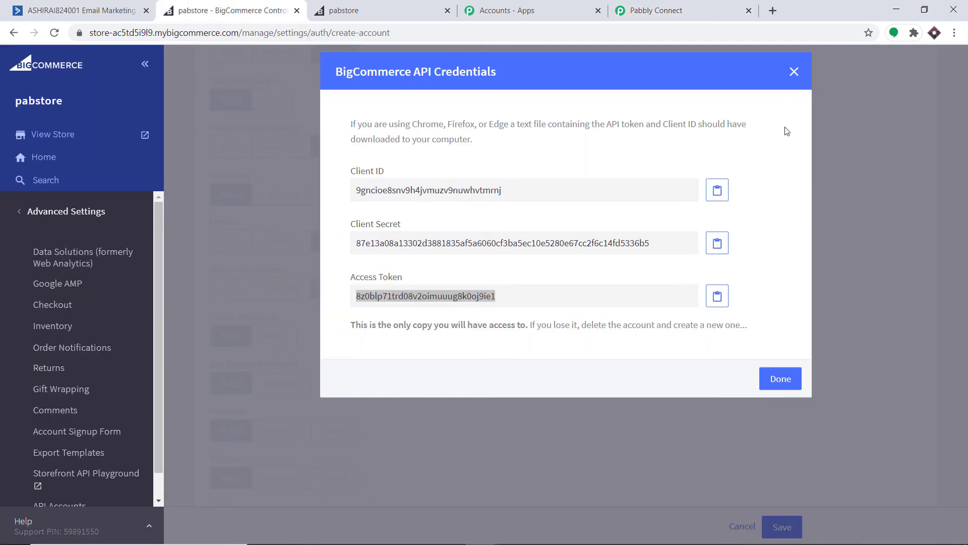
left_click(781, 380)
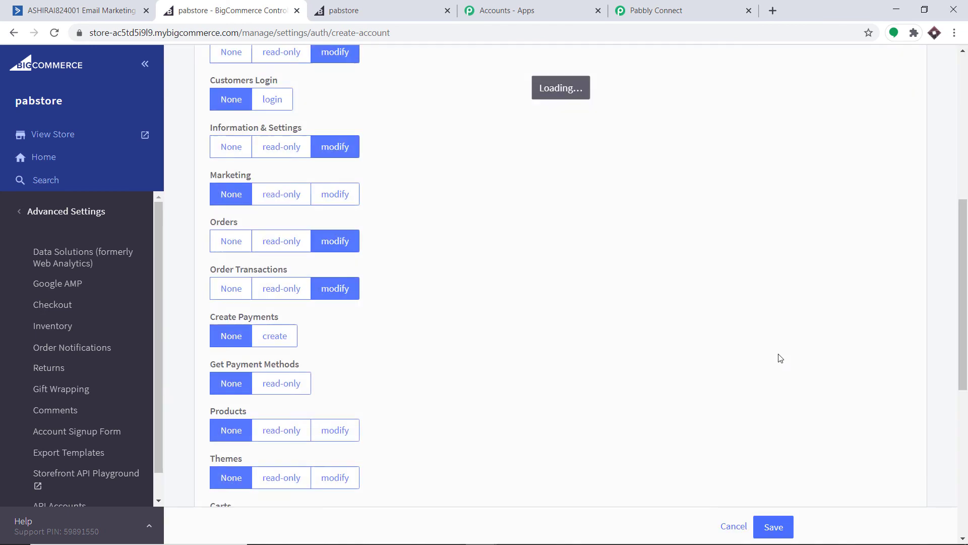
left_click(93, 137)
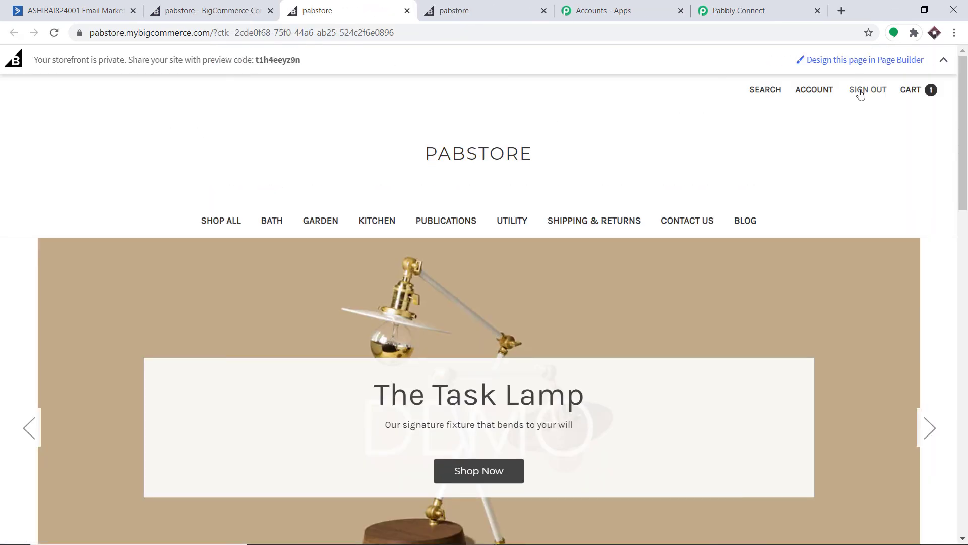
Sign out of the pabstore storefront and open the registration form for a new customer account
left_click(860, 94)
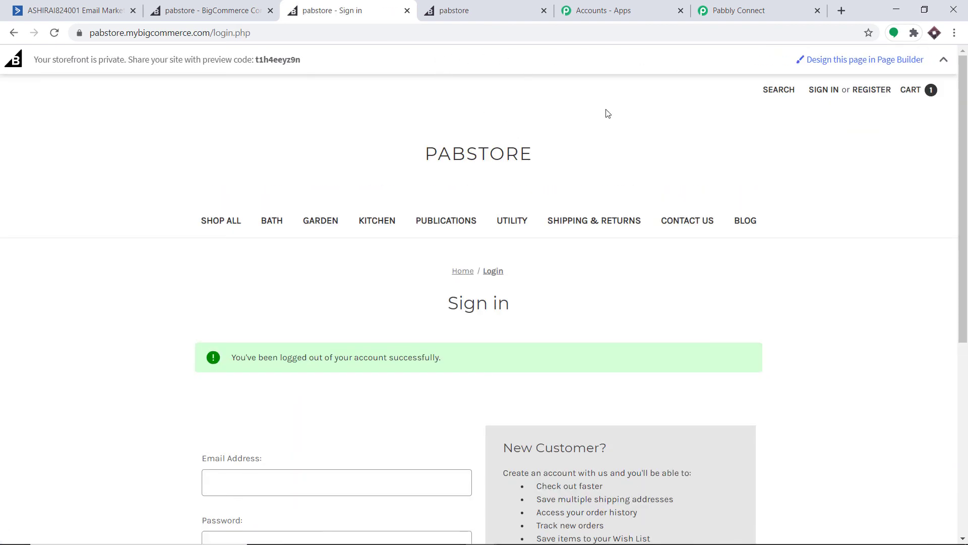
left_click(871, 99)
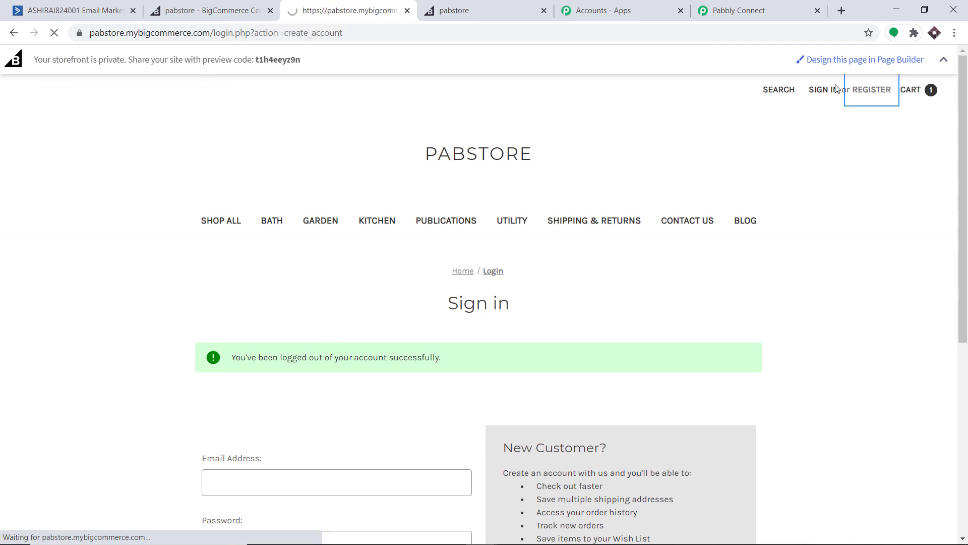
scroll(367, 174, "down", 3)
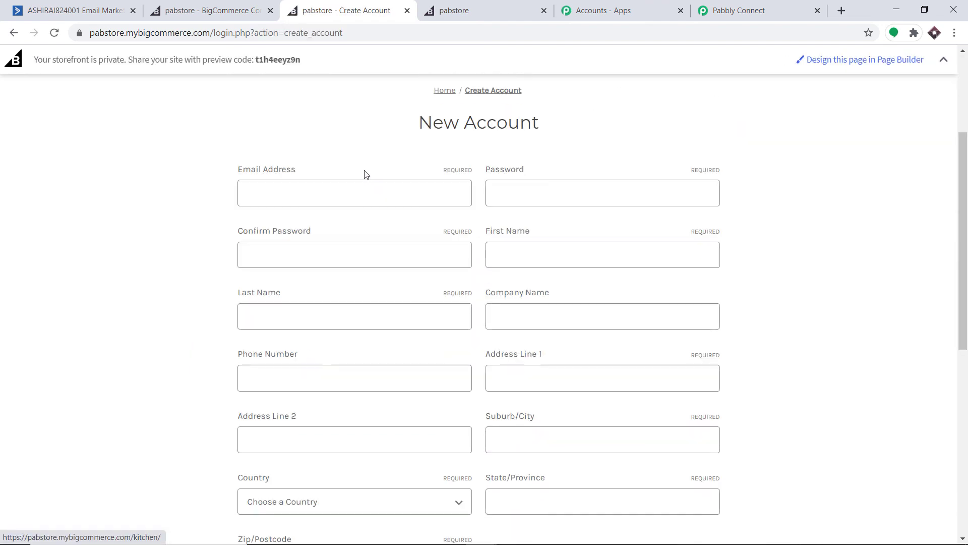
Fill the New Account form with a saved customer profile and add a 5 before the @ in the email address
left_click(287, 185)
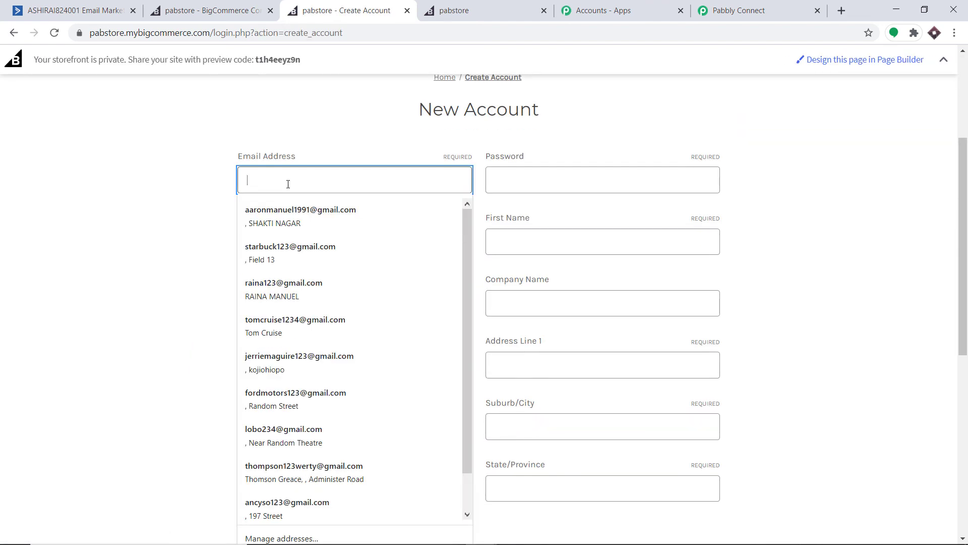
left_click(310, 322)
left_click(308, 185)
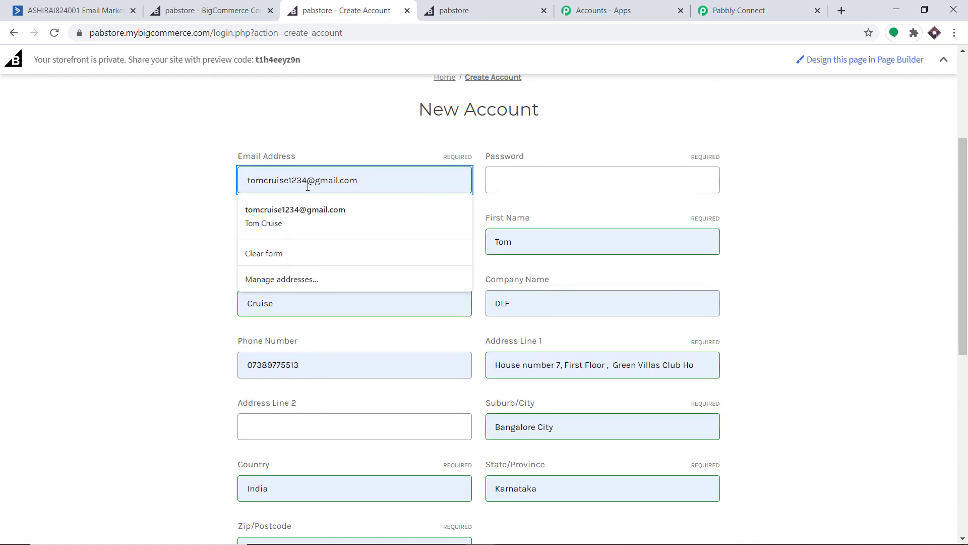
type("5")
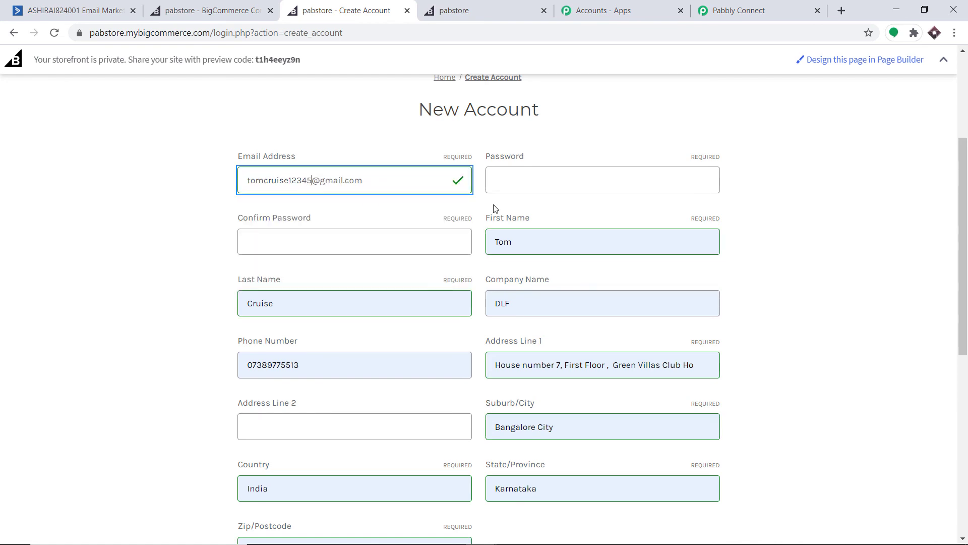
Enter the account password in the New Account form and repeat it in the confirmation field
left_click(519, 173)
type("•••")
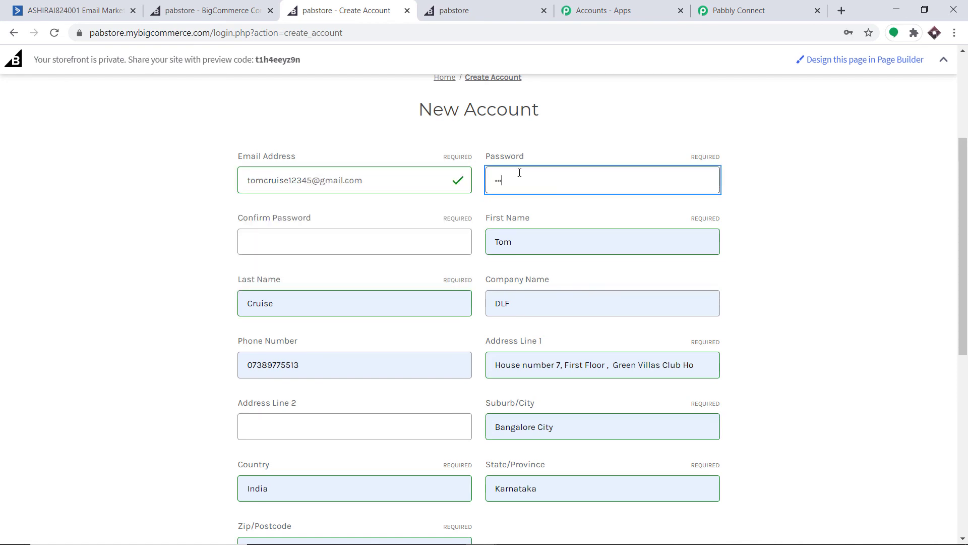
type("•")
key("BackSpace")
key("BackSpace")
key("BackSpace")
key("BackSpace")
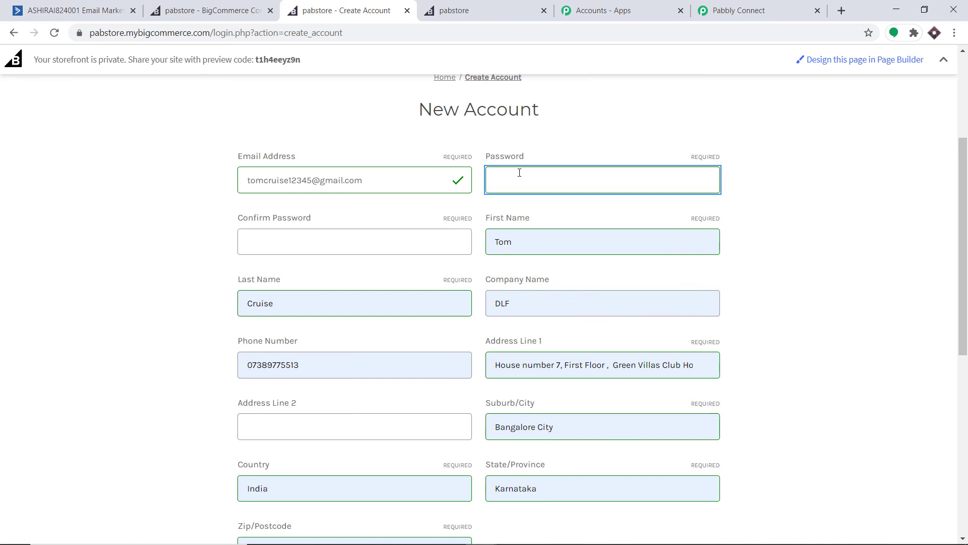
type("••••")
left_click(322, 246)
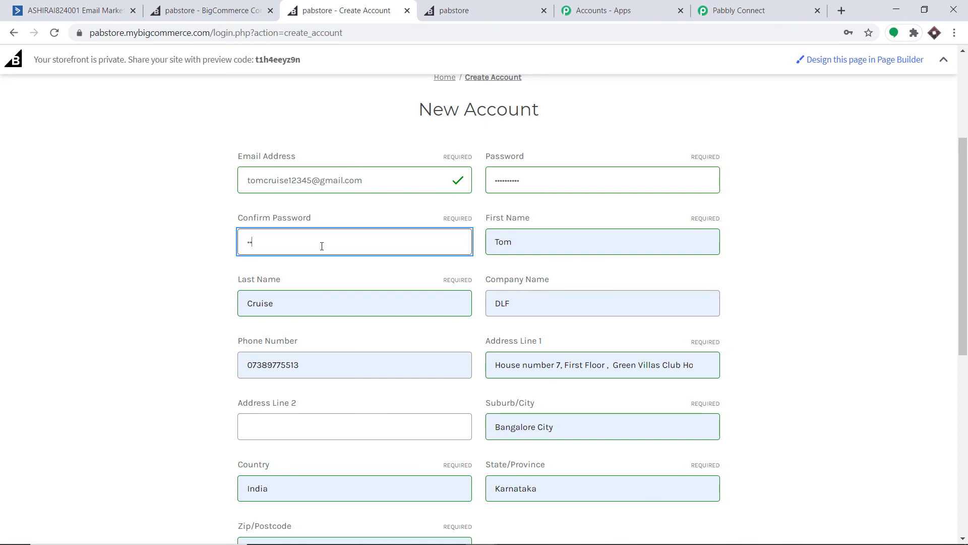
type("••••••")
Try to submit the New Account form with the reCAPTCHA check
scroll(288, 302, "down", 2)
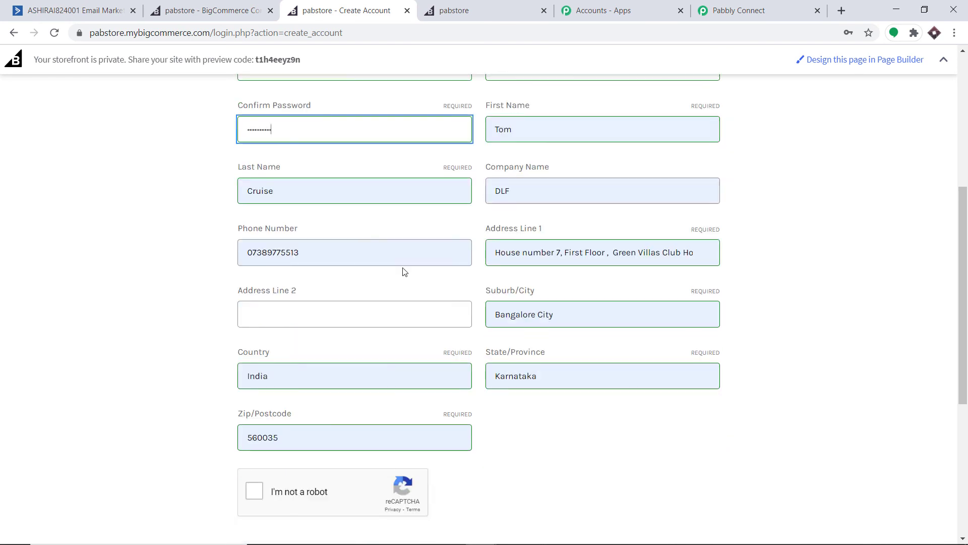
scroll(403, 272, "down", 2)
scroll(372, 198, "down", 1)
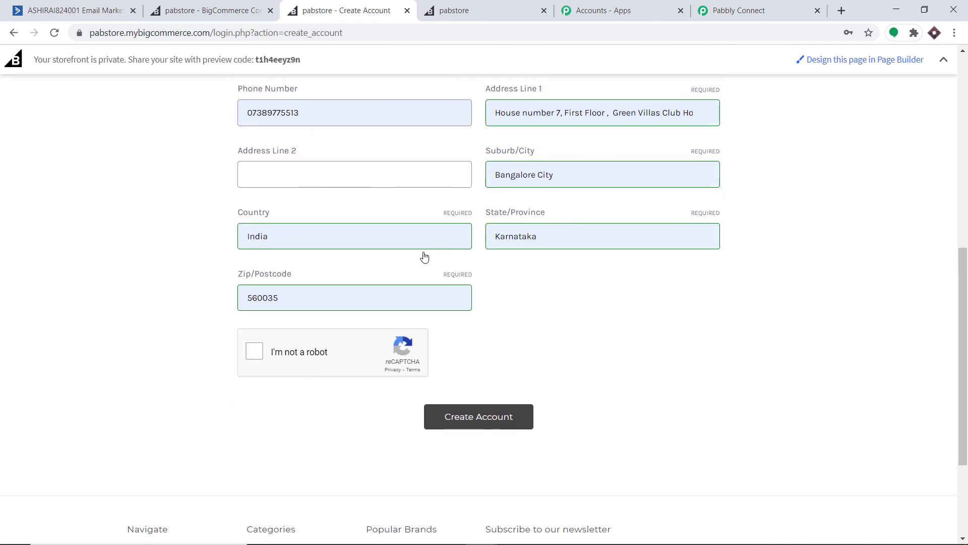
scroll(424, 257, "down", 1)
left_click(254, 290)
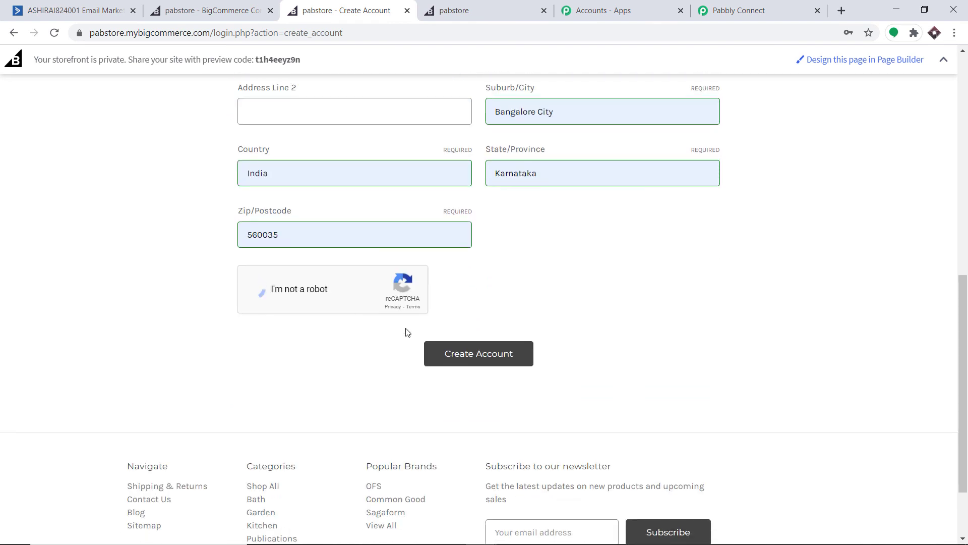
left_click(467, 354)
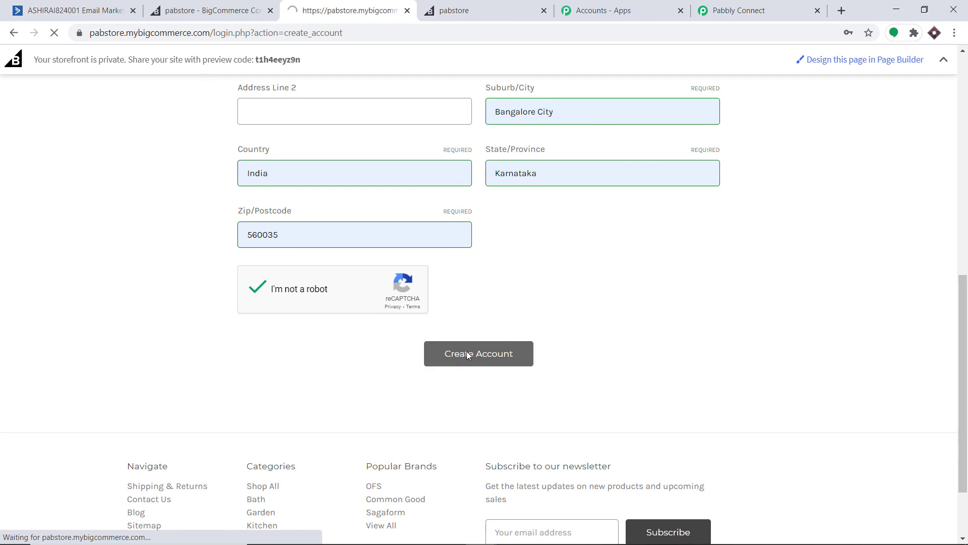
Complete the reCAPTCHA check again, create the customer account, and dismiss the offer to save the password
scroll(542, 273, "down", 5)
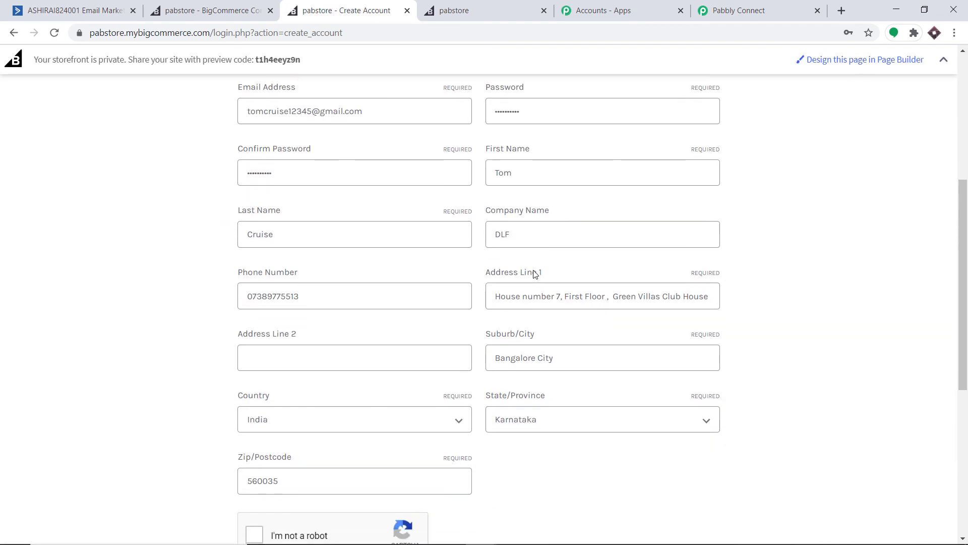
scroll(536, 273, "down", 3)
left_click(255, 388)
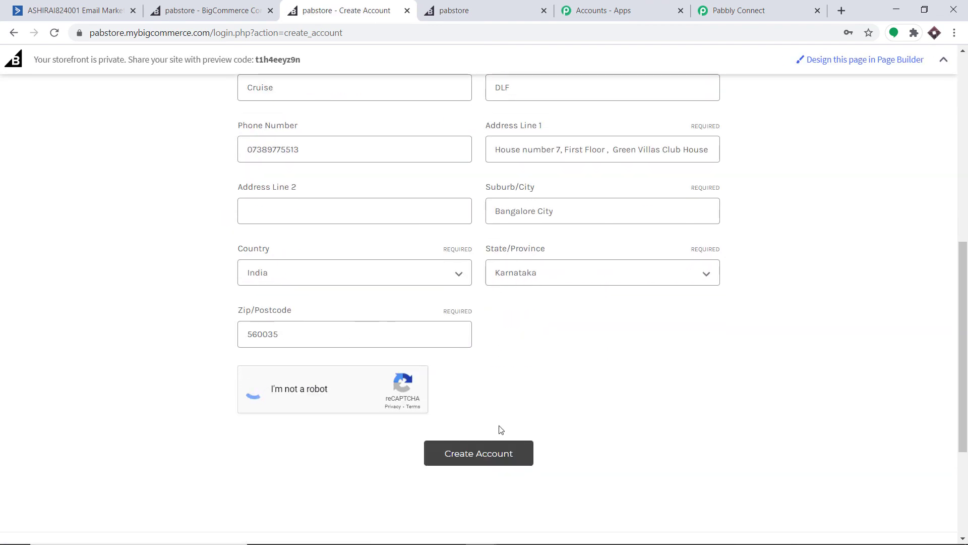
left_click(497, 452)
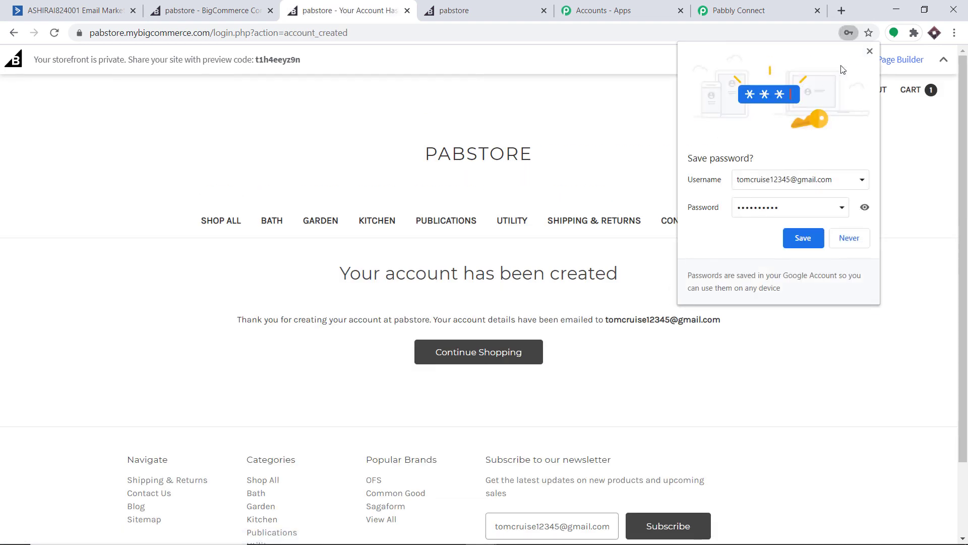
left_click(870, 51)
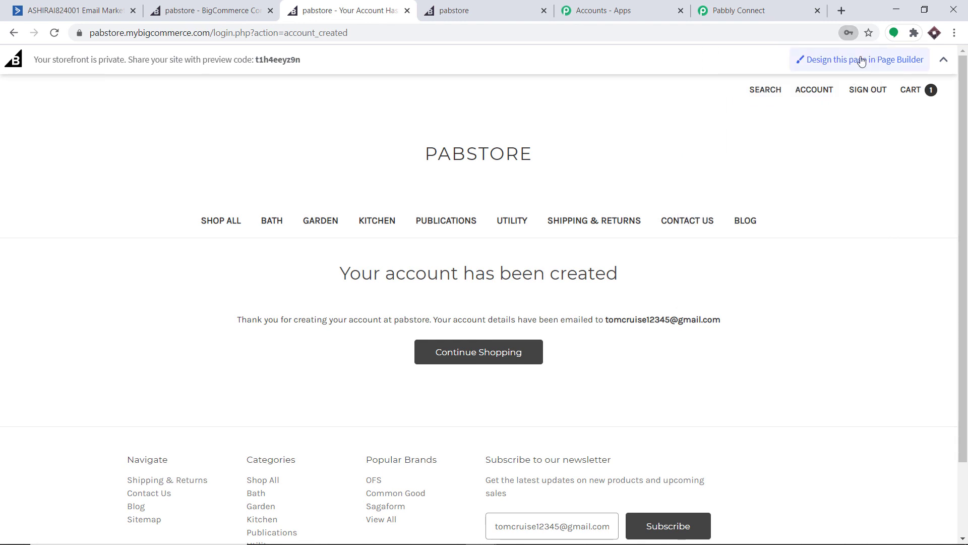
Add one Mic from the Utility category to the cart
left_click(520, 220)
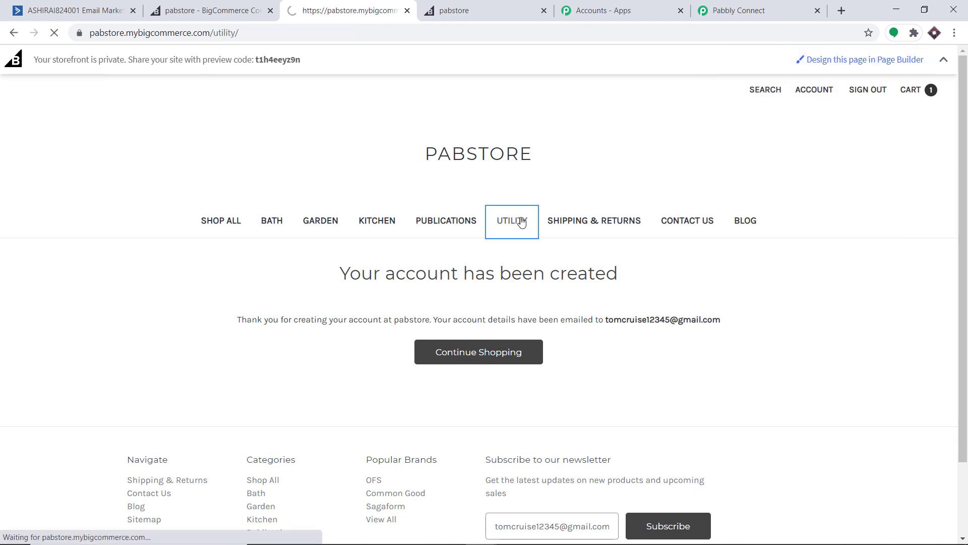
scroll(344, 290, "down", 3)
left_click(423, 311)
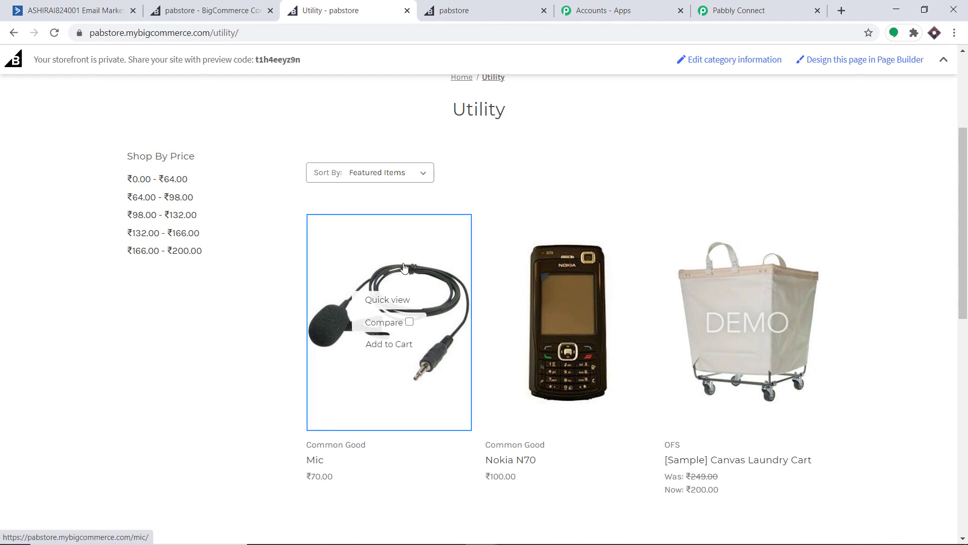
scroll(540, 255, "down", 3)
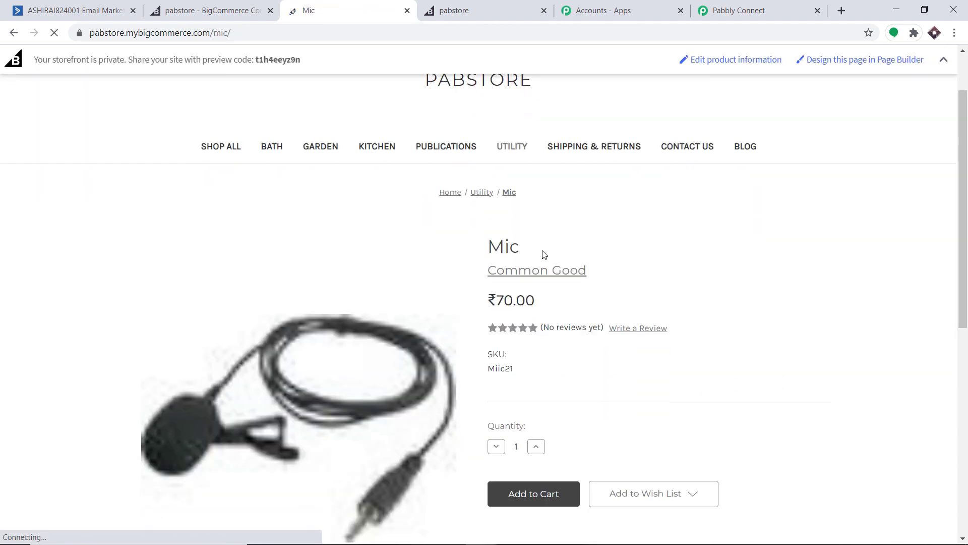
left_click(525, 386)
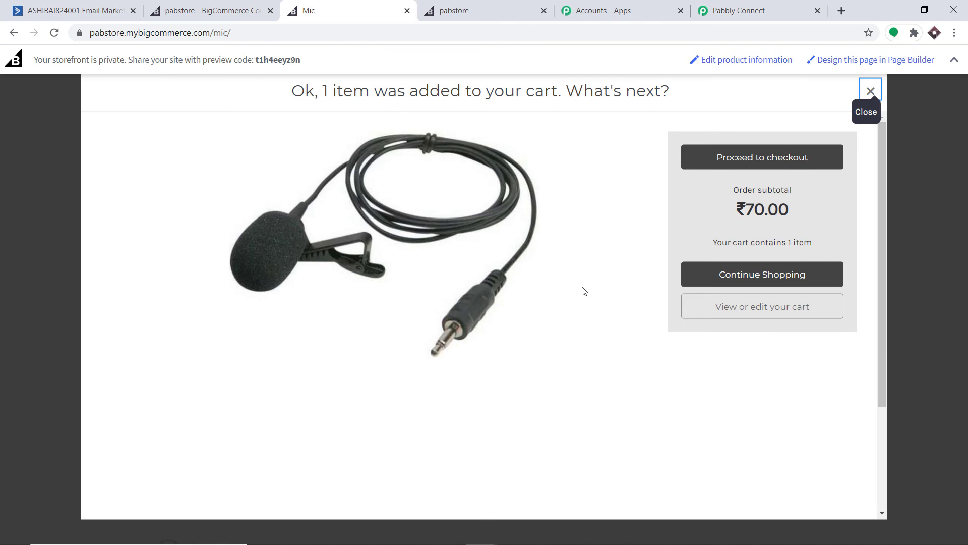
Proceed to checkout and accept the customer's saved shipping address with Free Shipping and the same billing address
left_click(739, 157)
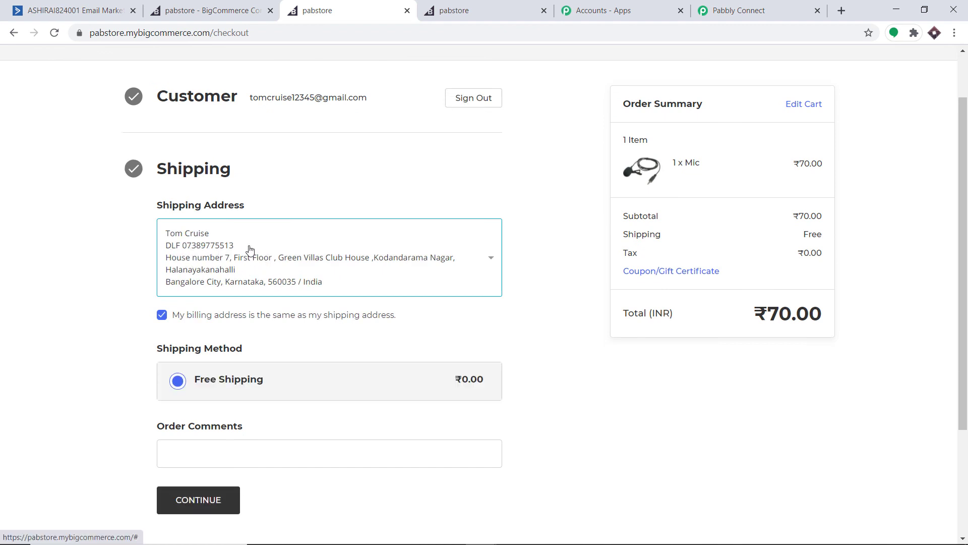
scroll(302, 246, "down", 3)
left_click(198, 373)
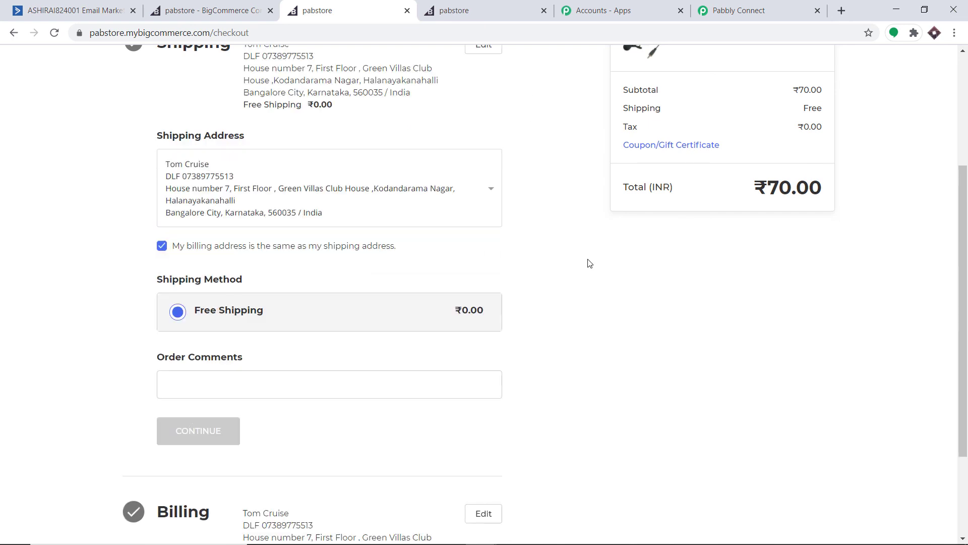
Fill the Test Gateway payment with the saved Visa card, enter the CVV, and place the order
scroll(585, 263, "down", 2)
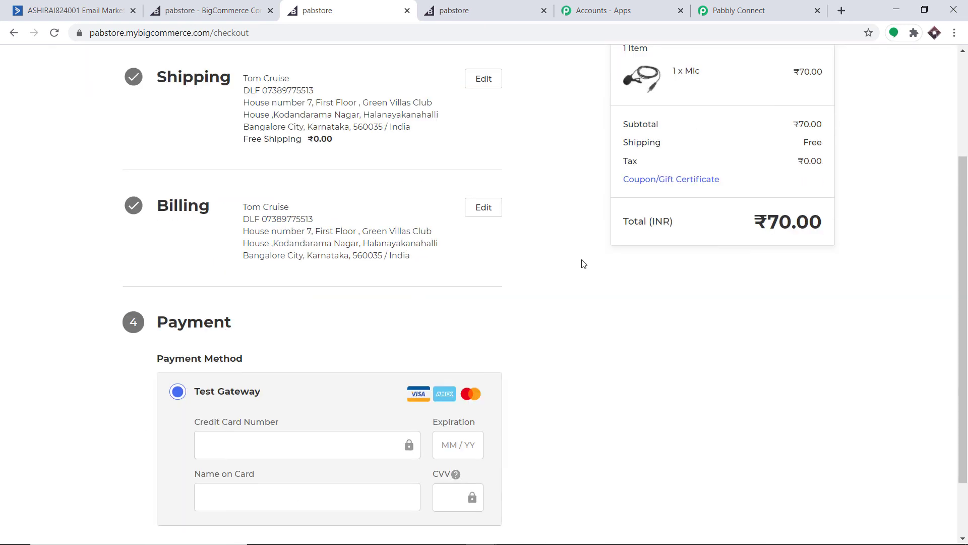
scroll(281, 289, "down", 2)
left_click(252, 369)
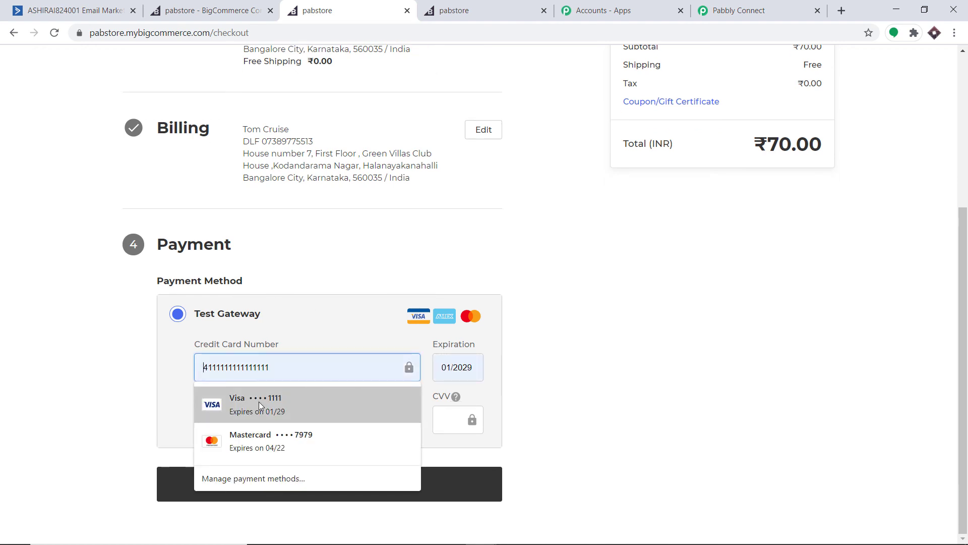
left_click(259, 401)
left_click(456, 422)
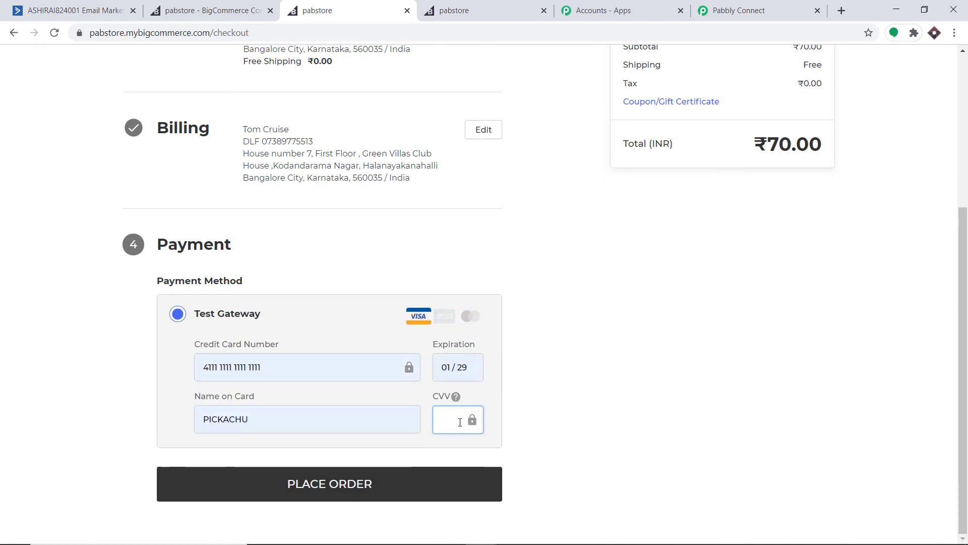
left_click(387, 493)
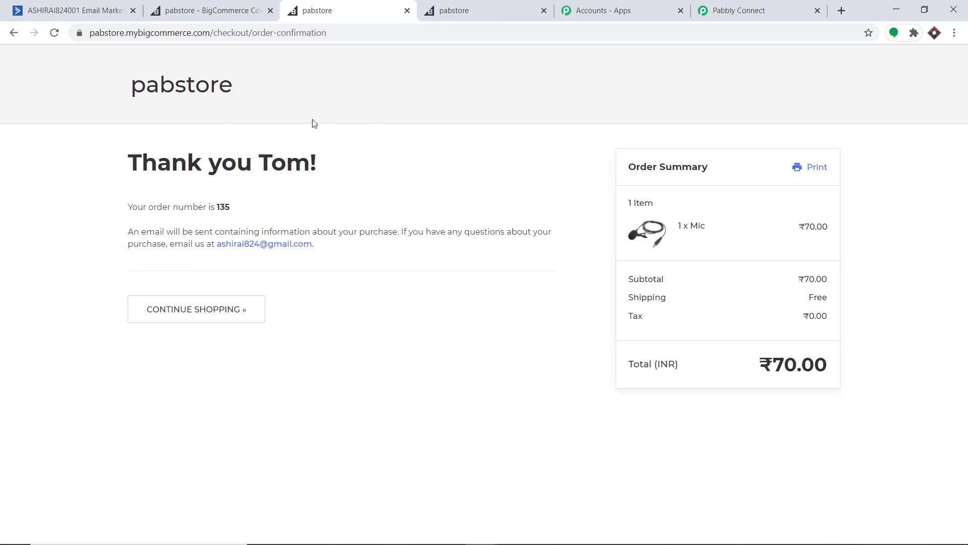
Switch to ActiveCampaign and reload the contacts list to check for the new customer
left_click(75, 10)
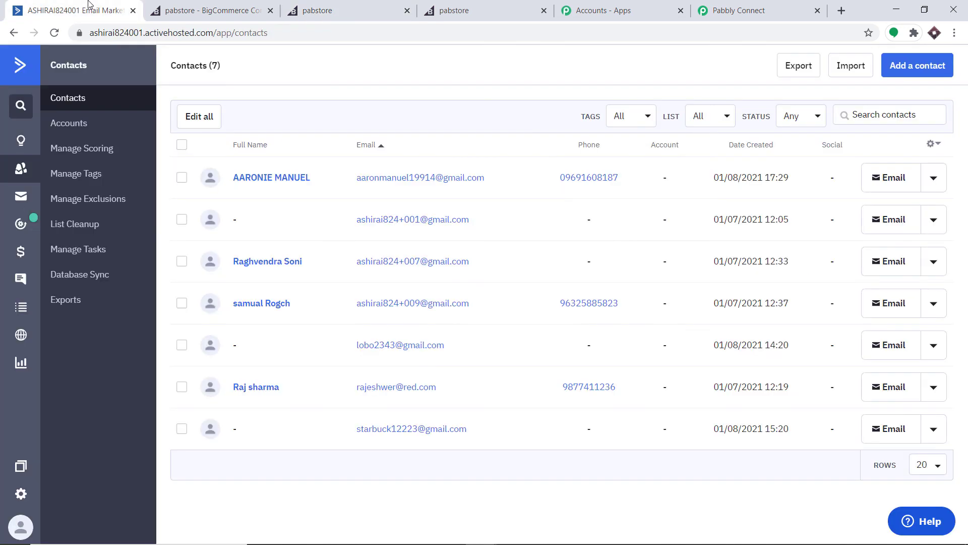
left_click(55, 34)
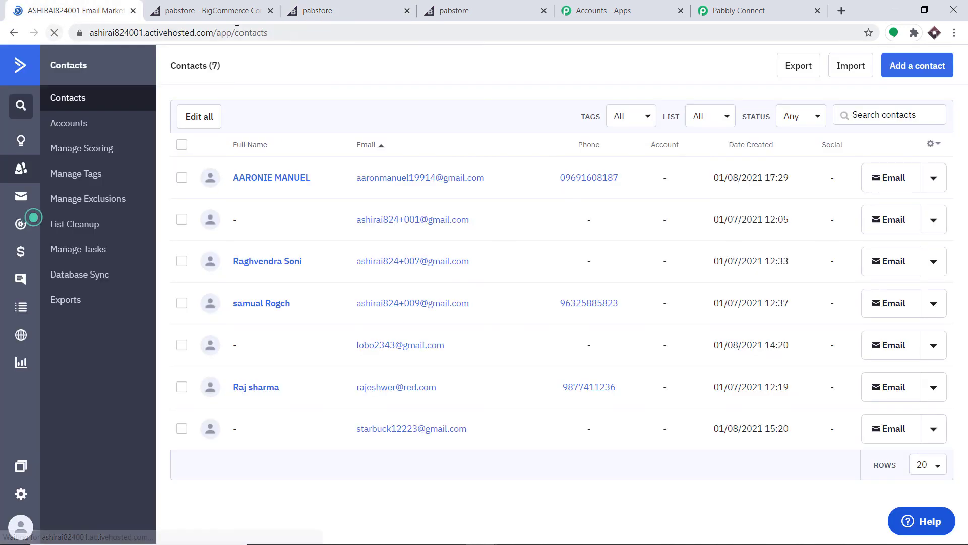